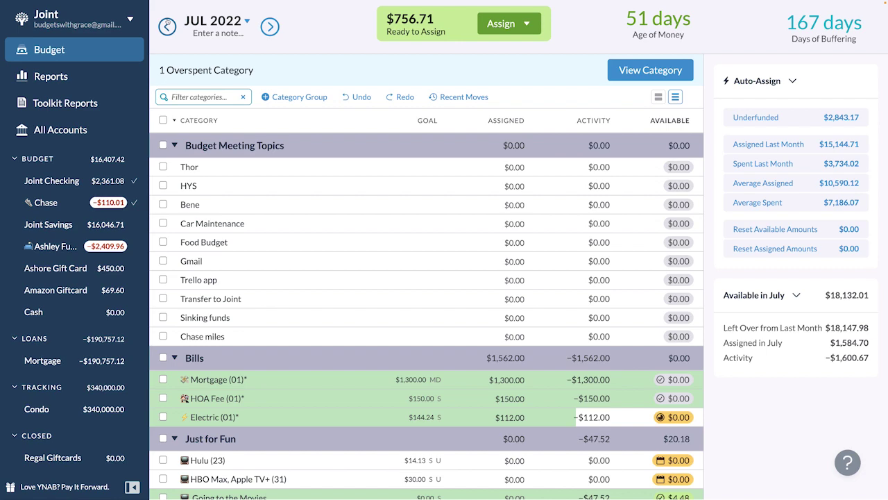
- Go to the June 2022 budget and collapse the Budget Meeting Topics, Bills, Just for Fun, Credit Card Payments and Frequent groups
left_click(167, 25)
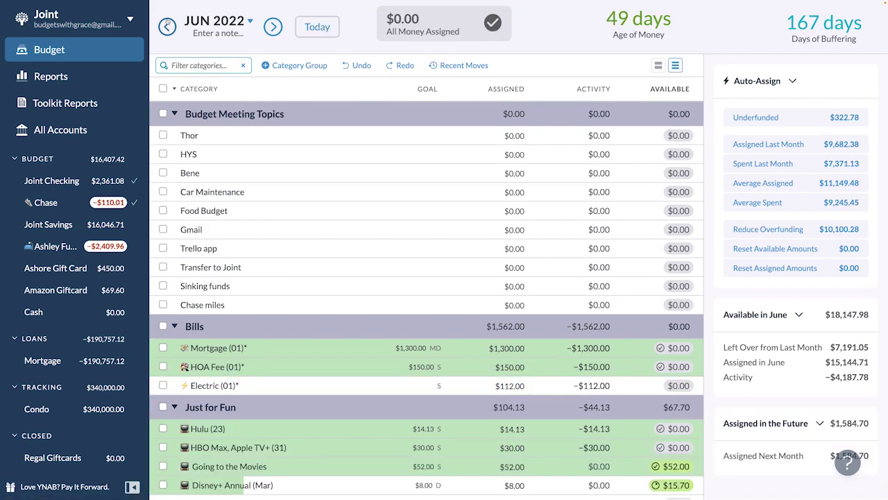
left_click(174, 113)
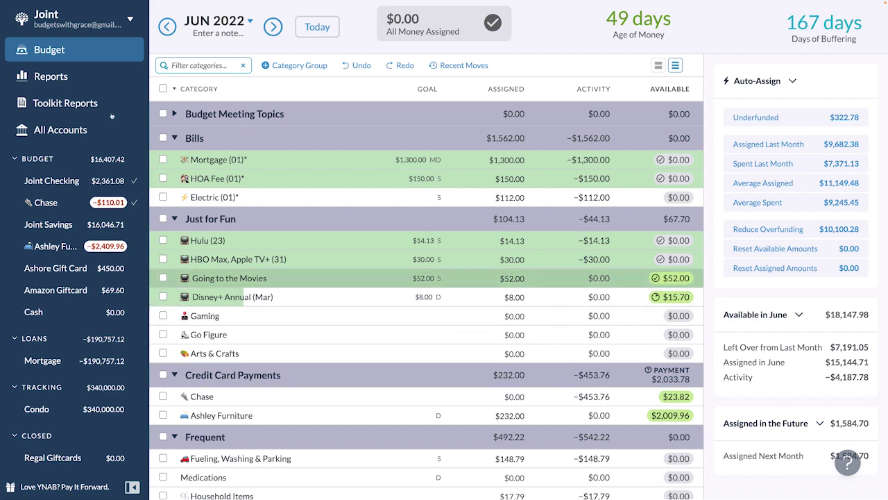
left_click(175, 137)
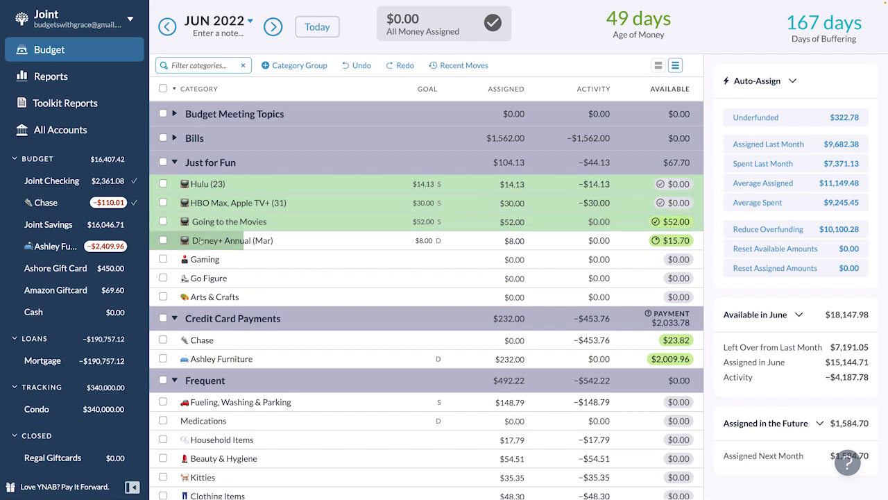
left_click(174, 162)
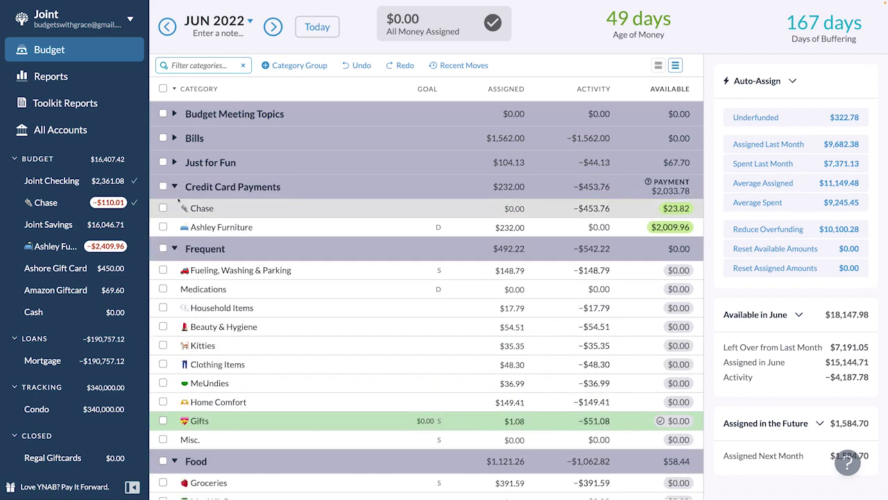
left_click(174, 187)
left_click(174, 210)
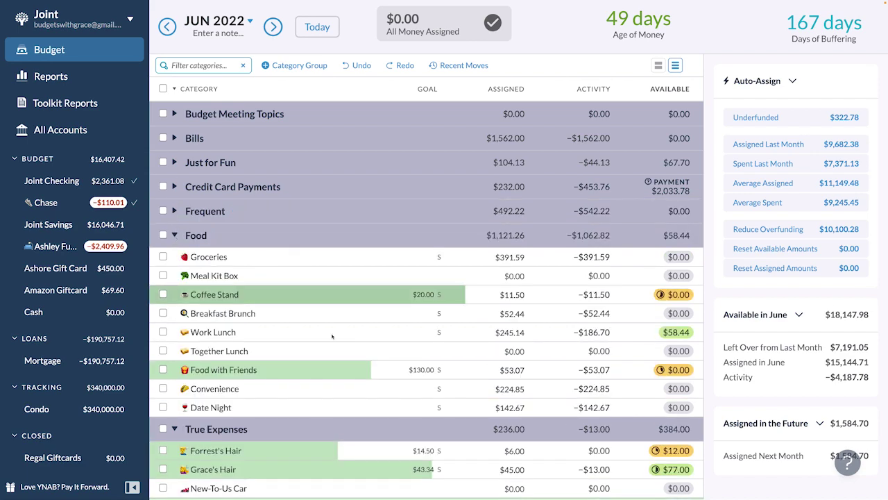
- Move the full available amount from Work Lunch to the Found It category
left_click(677, 332)
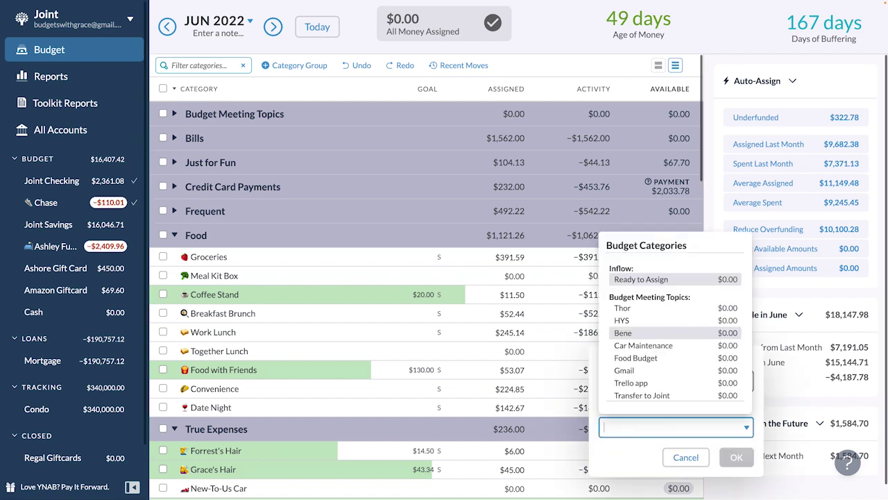
type("fou")
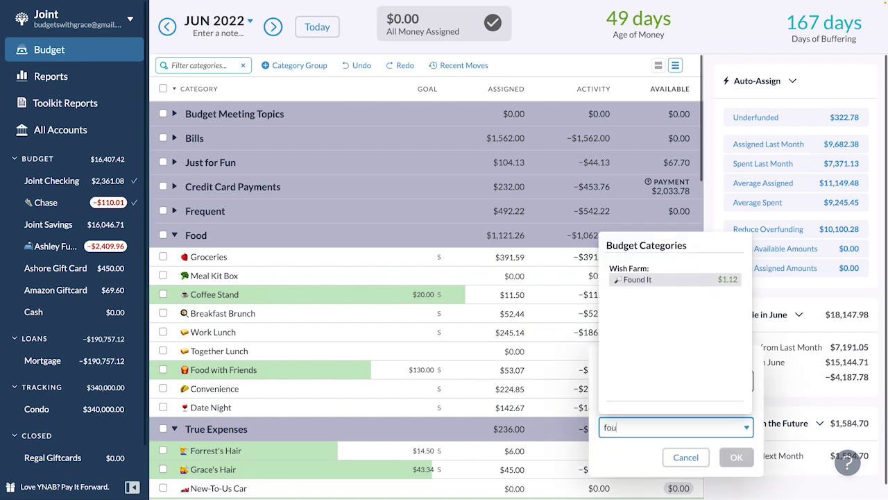
key("Return")
key("Return")
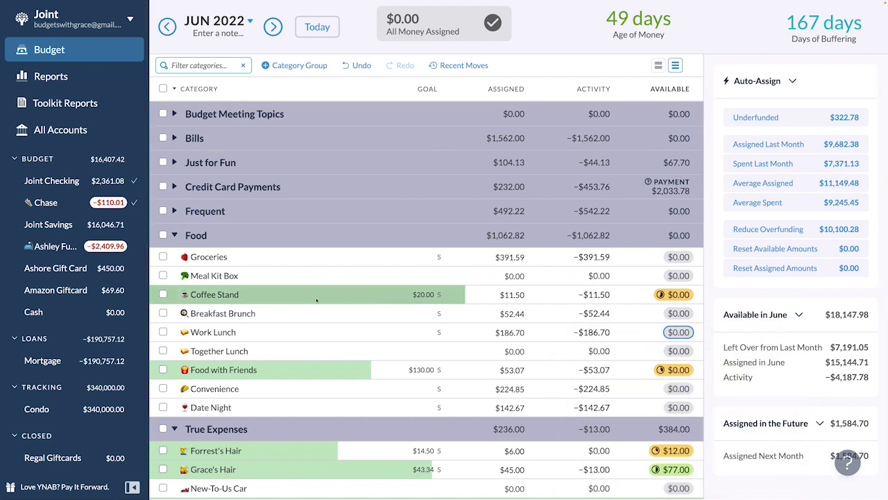
- Collapse the Food, True Expenses and True Bills category groups
left_click(174, 235)
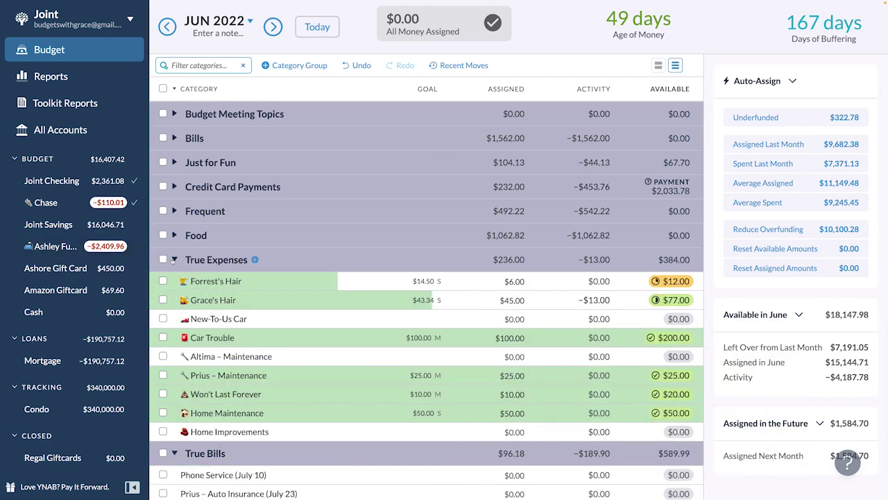
left_click(175, 259)
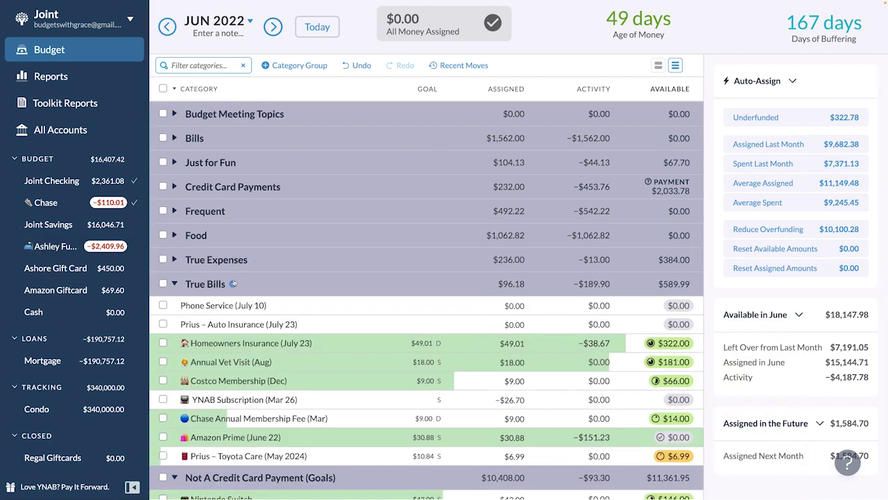
scroll(175, 259, "down", 1)
left_click(174, 220)
left_click(174, 220)
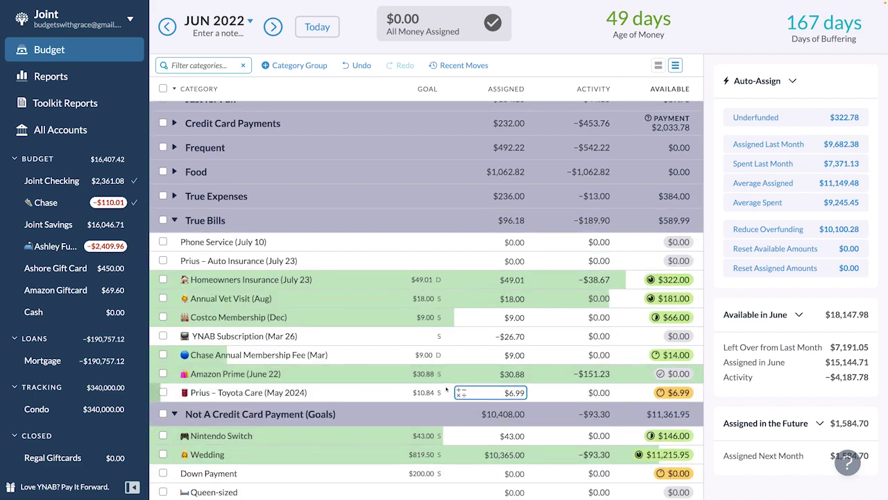
left_click(174, 220)
- Delete the spending target of the Down Payment category
left_click(324, 304)
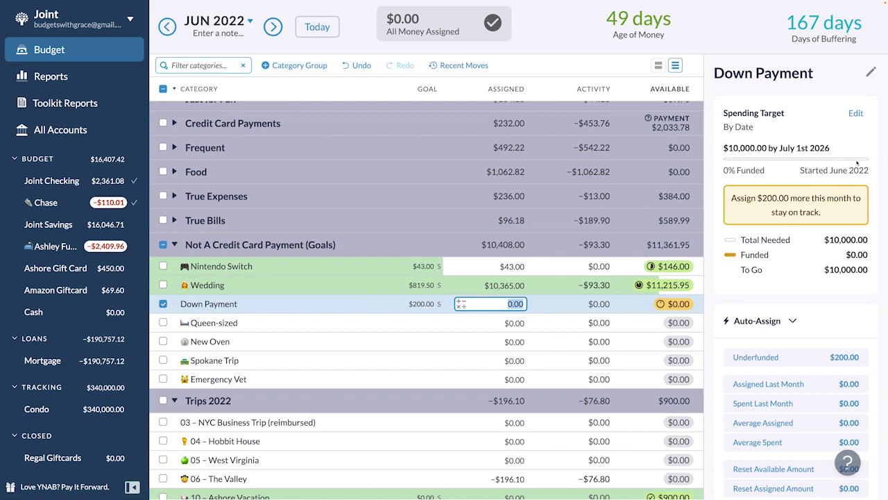
left_click(851, 113)
left_click(742, 290)
- Collapse the Not A Credit Card Payment (Goals), Trips 2022, Trips / Time Off 2023, Giving and Wish Farm groups, and review the remaining categories
left_click(174, 244)
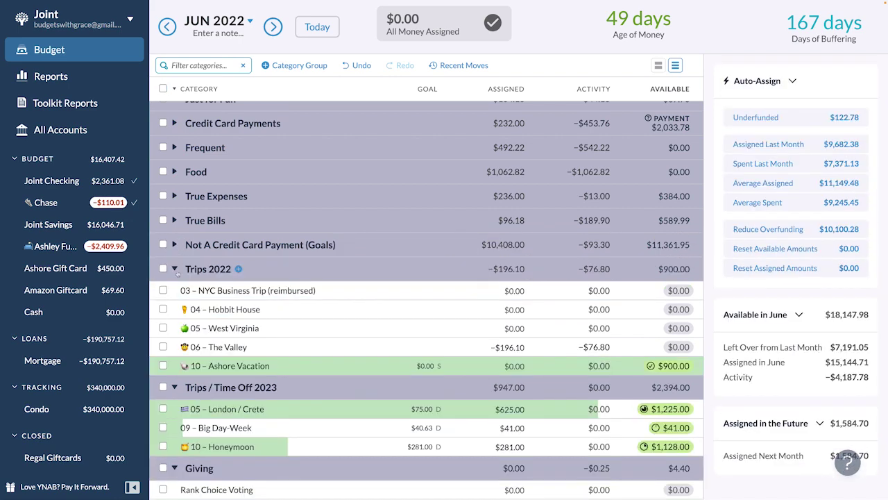
left_click(174, 269)
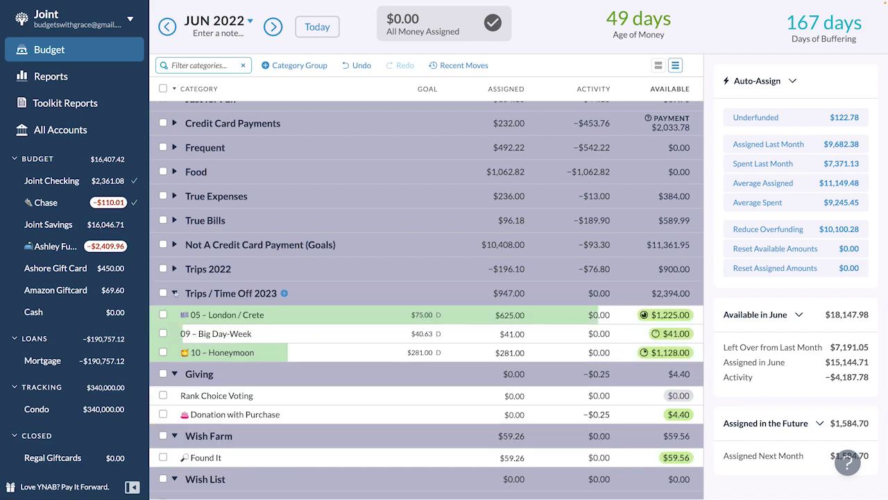
left_click(174, 293)
left_click(174, 317)
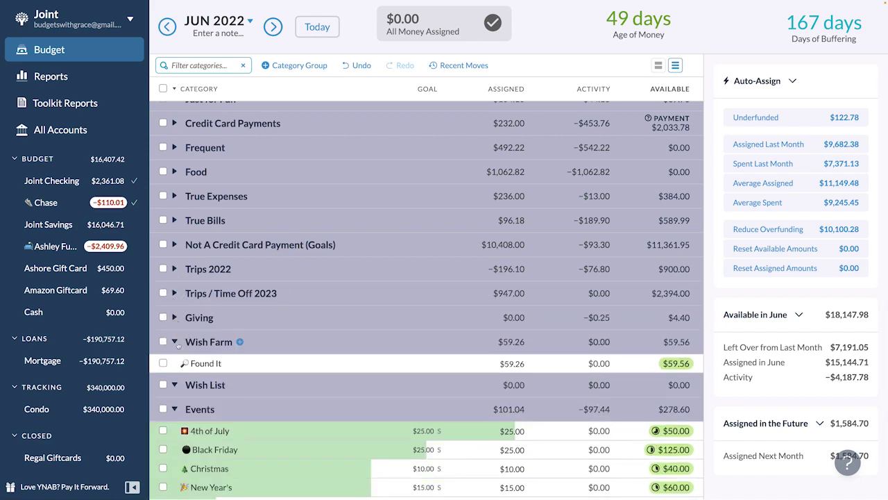
left_click(175, 342)
scroll(234, 362, "down", 1)
scroll(234, 363, "down", 2)
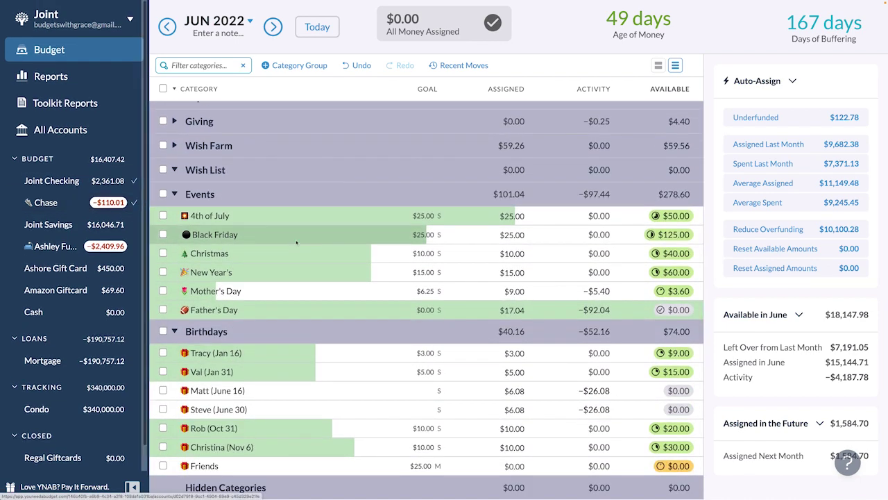
- Expand Wish Farm, set Found It's assigned amount for June 2022 to $0, and go to July 2022 with the category deselected
scroll(177, 294, "up", 3)
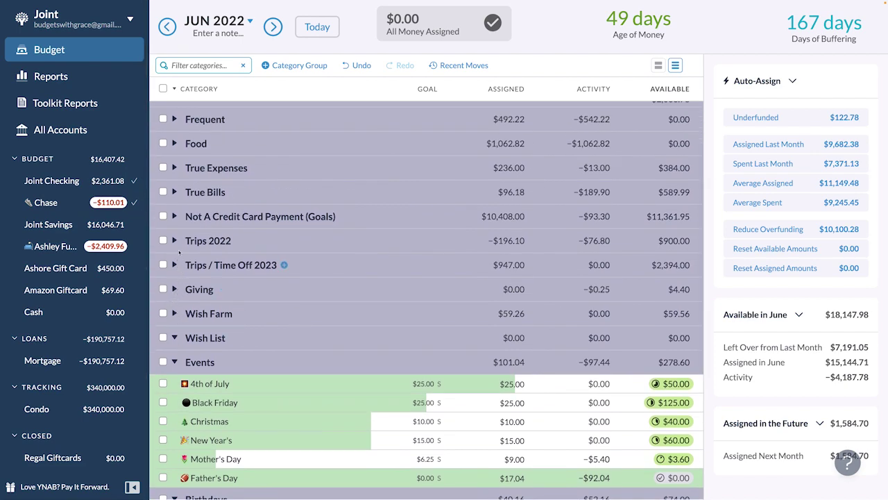
left_click(175, 313)
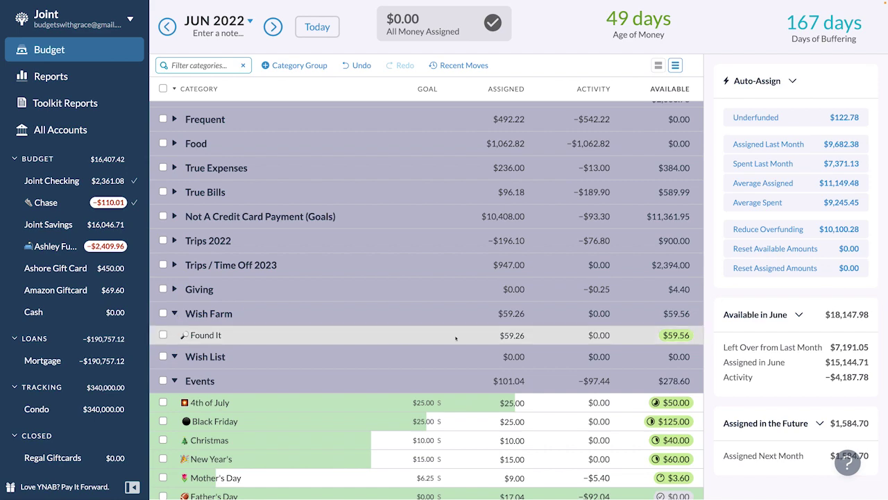
left_click(515, 335)
type("0")
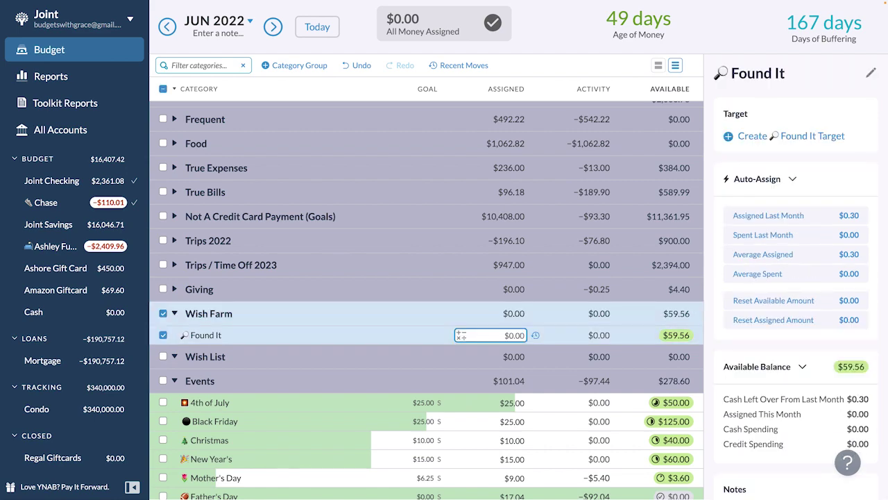
key("Return")
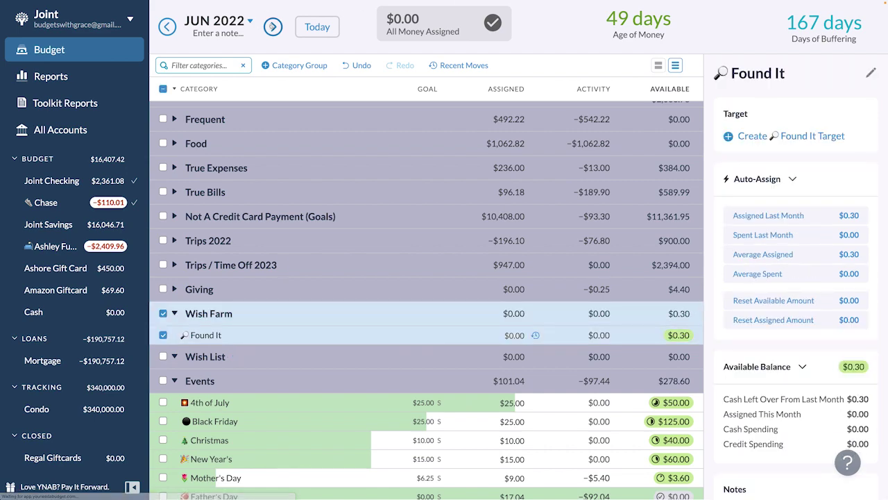
left_click(272, 26)
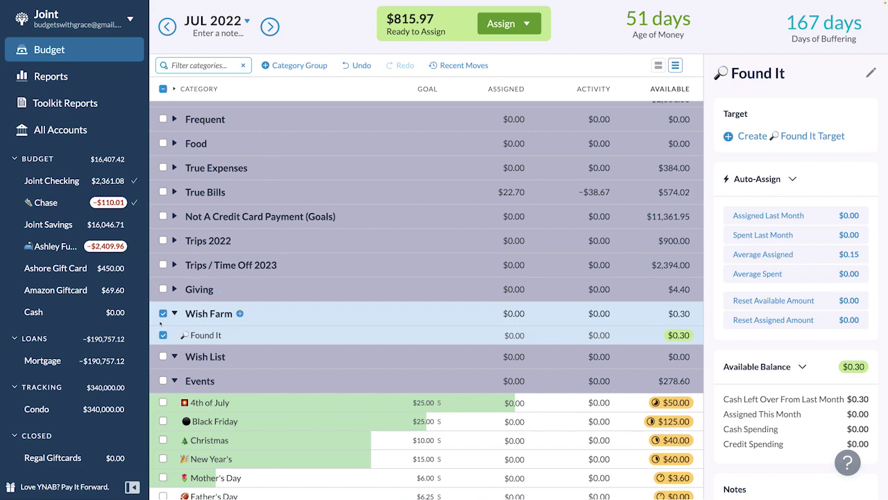
left_click(351, 314)
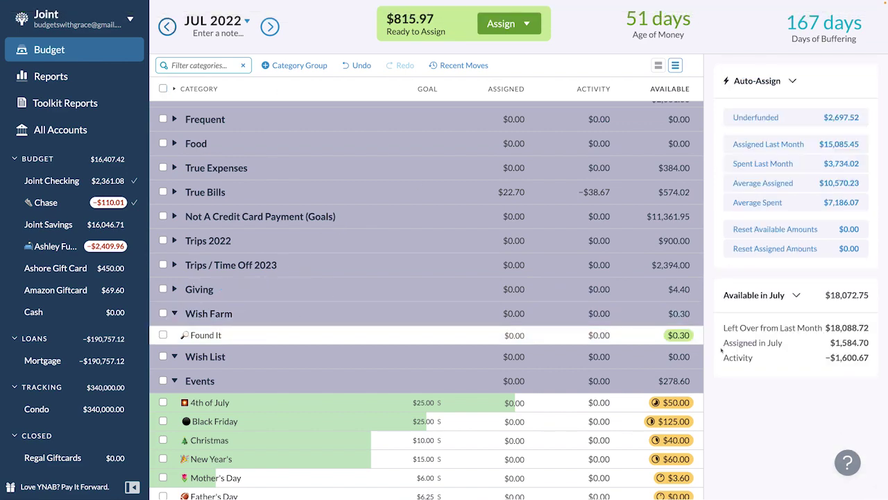
- Set Found It's assigned amount for May 2022 to $0 and return to the July 2022 budget
left_click(167, 26)
left_click(168, 26)
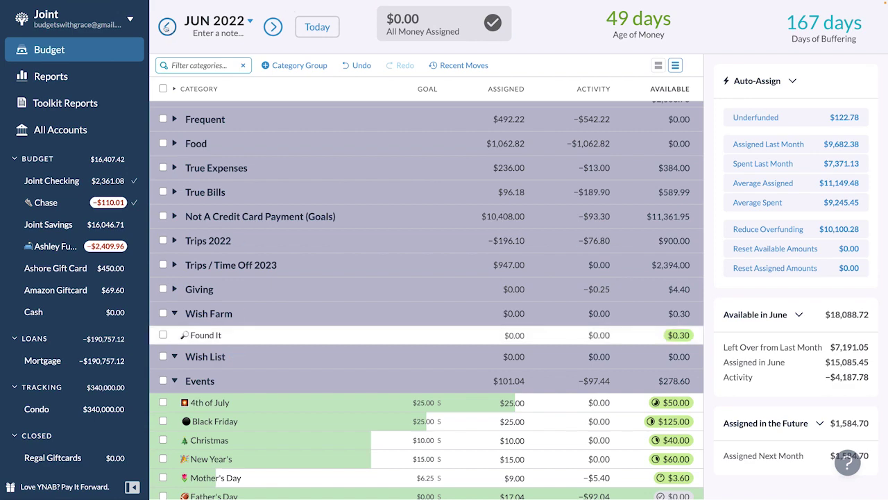
left_click(515, 336)
key("BackSpace")
type("0")
key("Return")
left_click(312, 33)
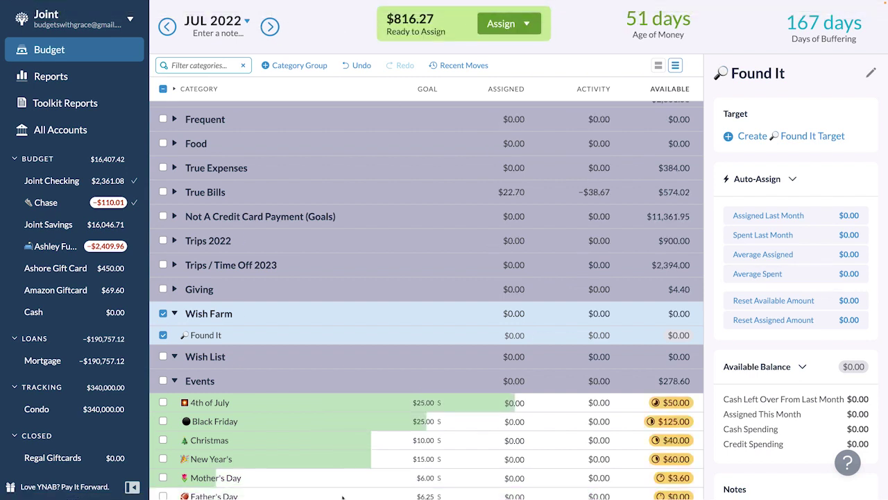
- Deselect the Wish Farm group and collapse Budget Meeting Topics in the July budget
left_click(163, 313)
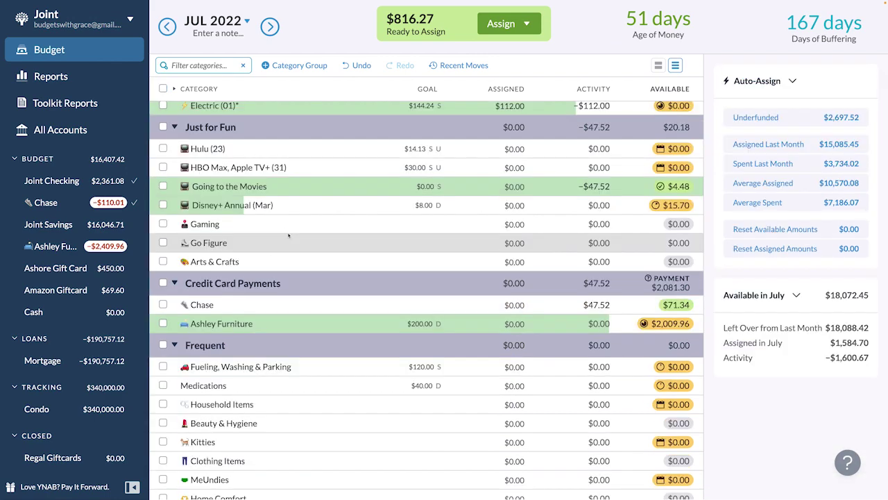
scroll(288, 236, "up", 5)
left_click(174, 145)
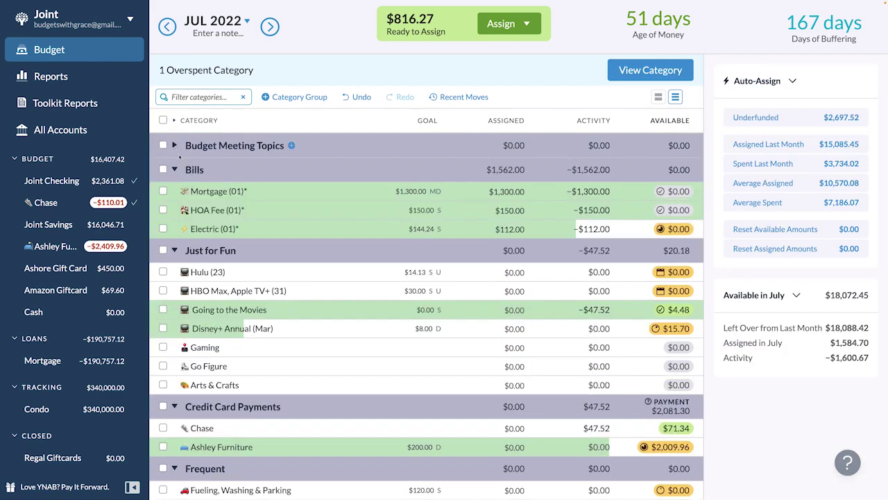
- Auto-assign the underfunded amount to the Electric category, bringing its July assignment to $144.24, and deselect it
left_click(440, 231)
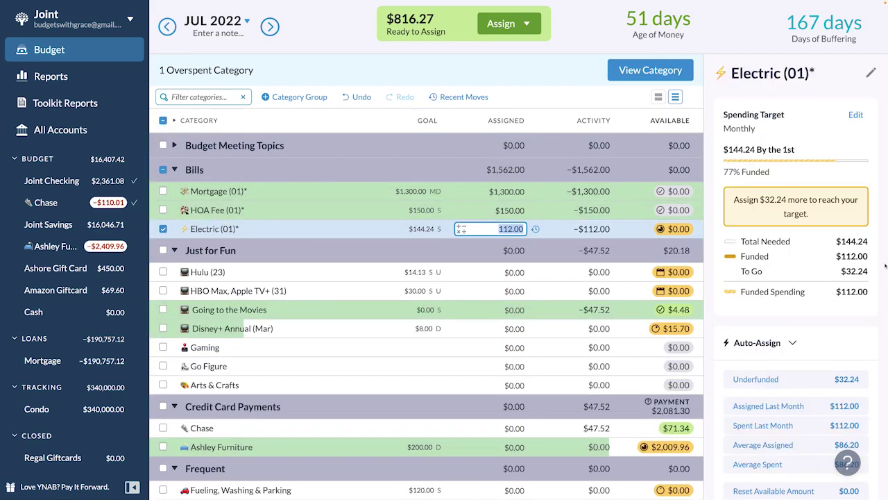
scroll(783, 253, "down", 1)
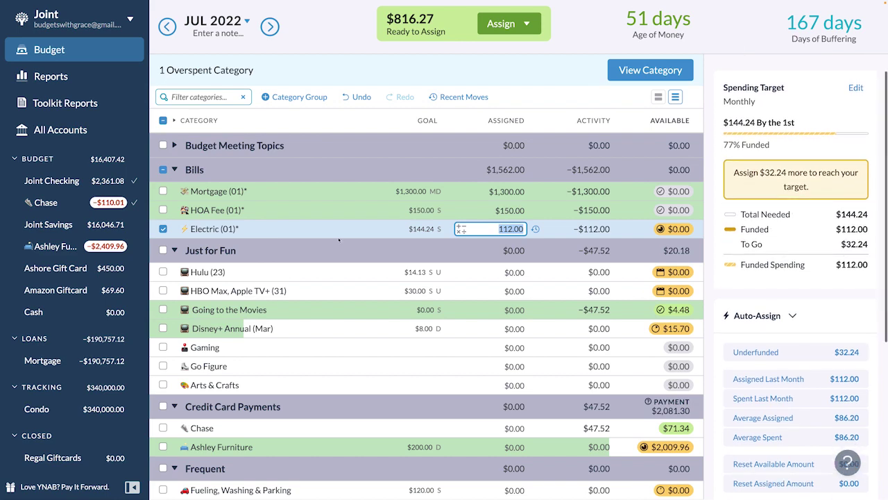
left_click(780, 365)
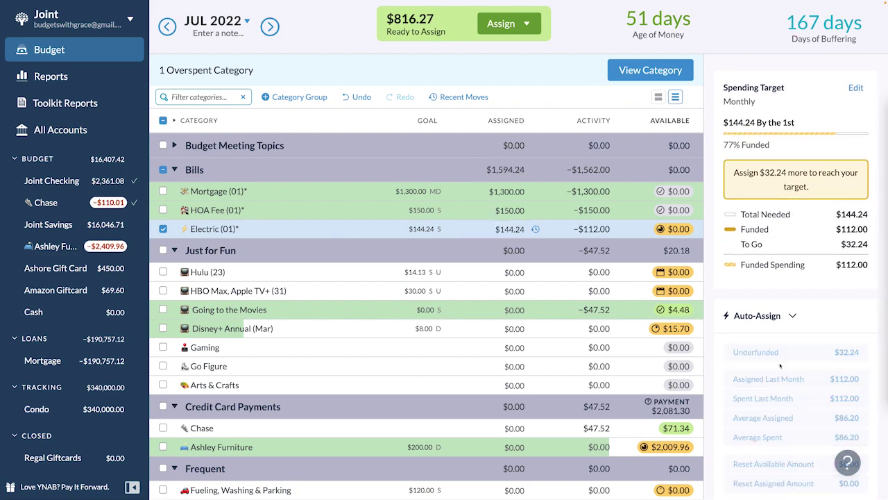
left_click(163, 228)
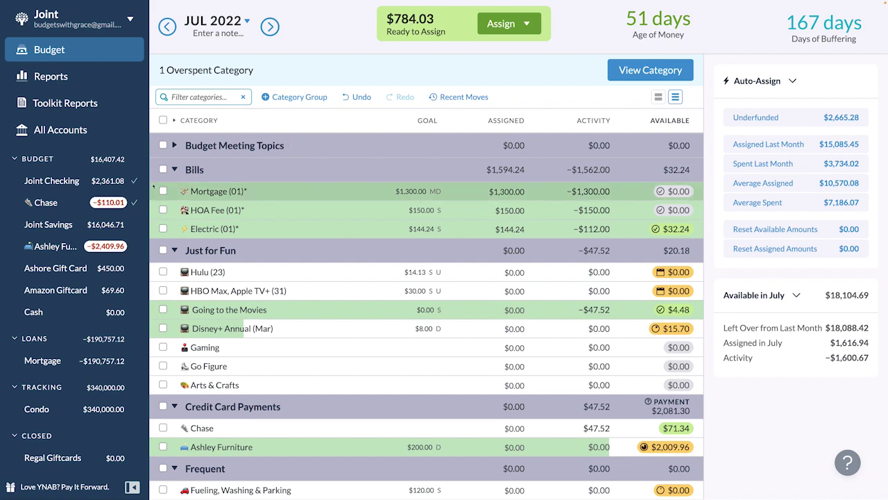
- Collapse the Bills and Just for Fun category groups
left_click(175, 170)
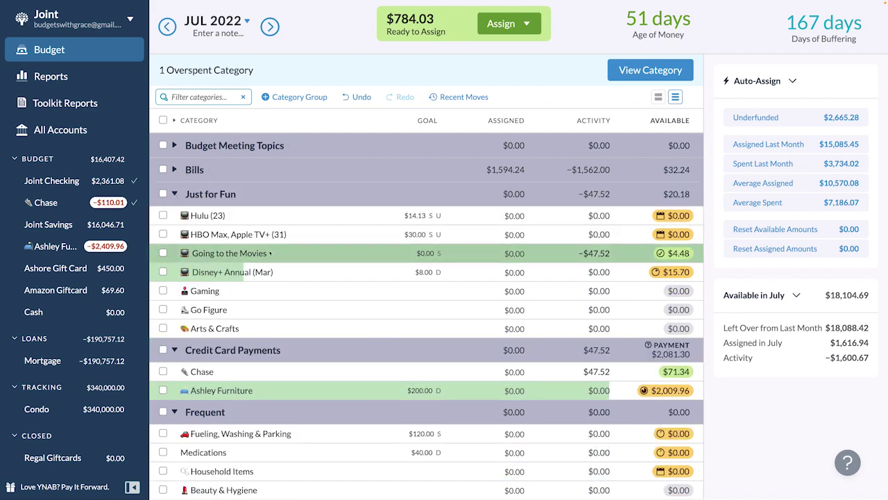
left_click(175, 194)
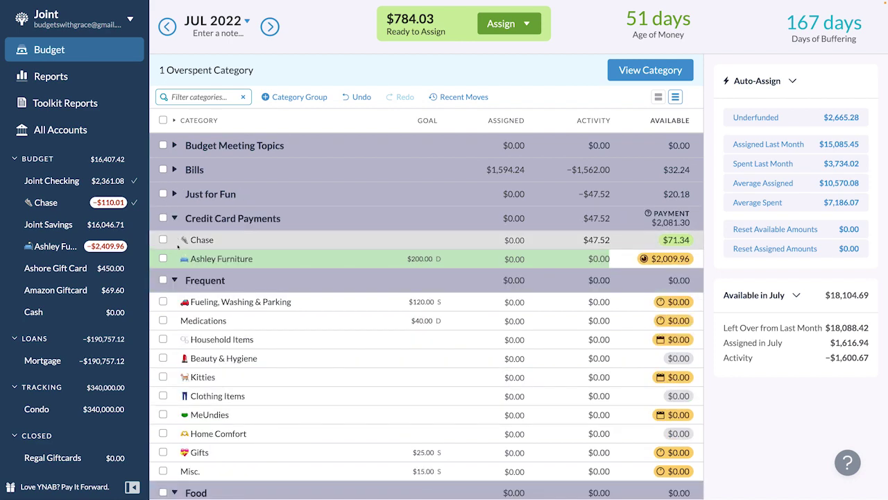
- Select Fueling, Washing & Parking in July and check its assigned amount and activity in June 2022
scroll(361, 264, "down", 1)
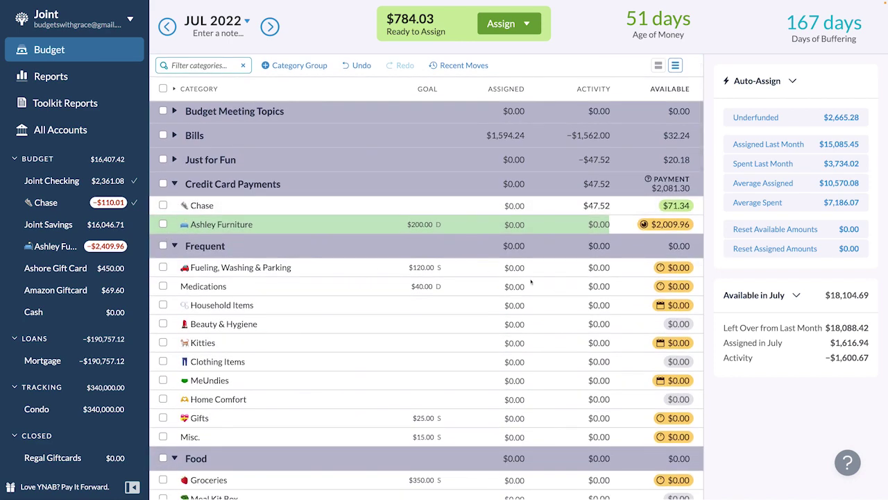
left_click(519, 267)
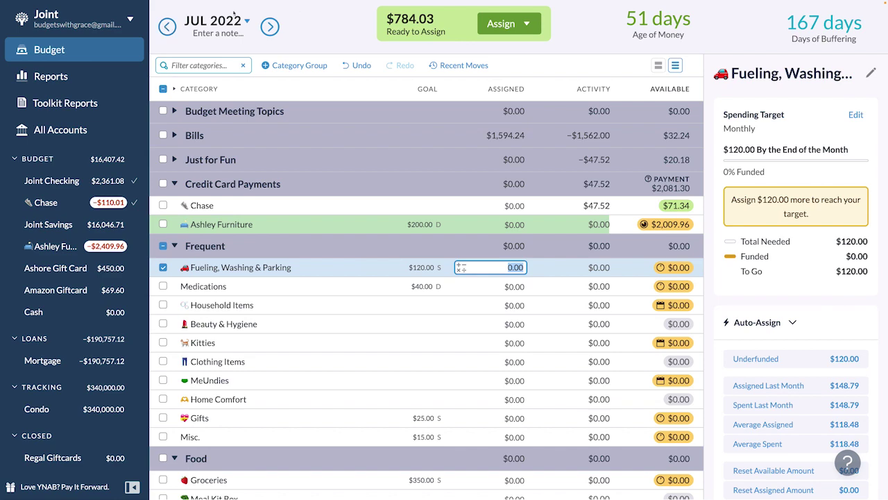
left_click(166, 26)
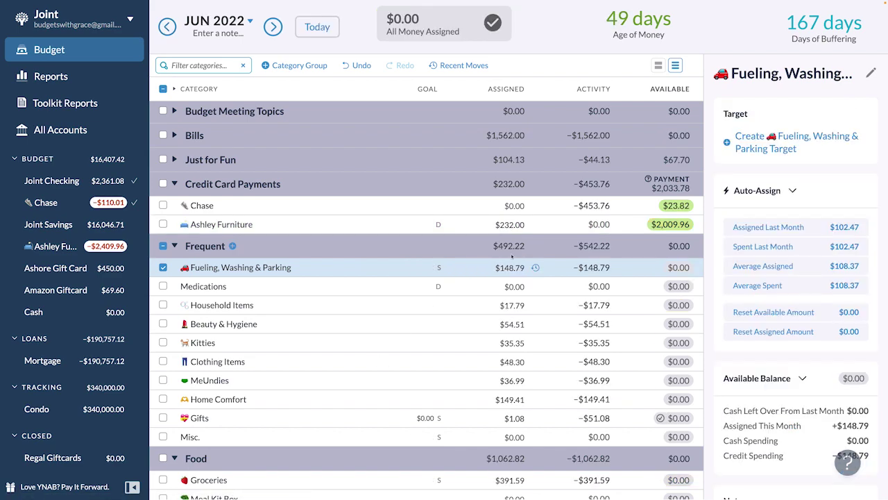
- Review the June transactions behind the Fueling, Washing & Parking activity, and return to the July 2022 budget
left_click(591, 268)
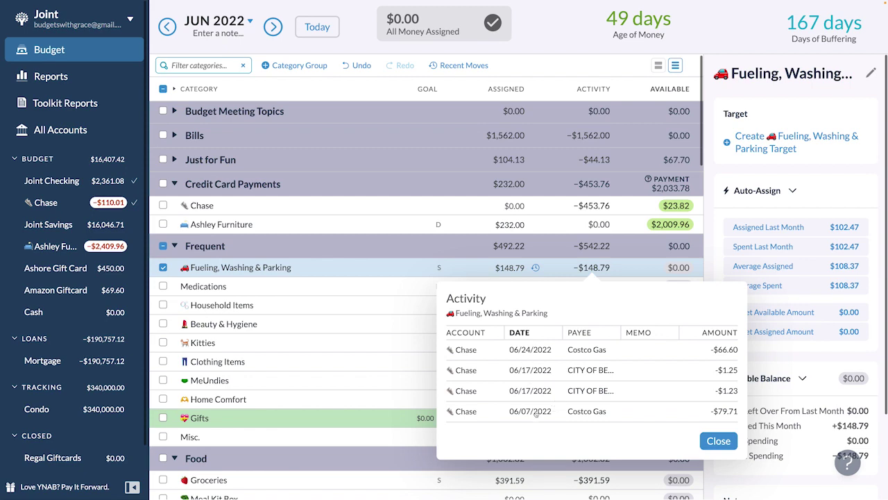
left_click(273, 26)
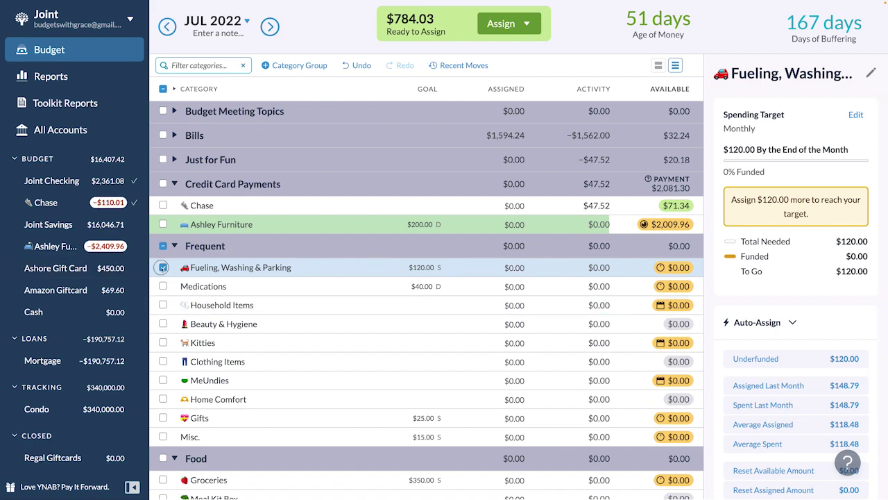
- Check the July targets and past spending for Medications and Groceries, leaving both unassigned and deselected
left_click(498, 286)
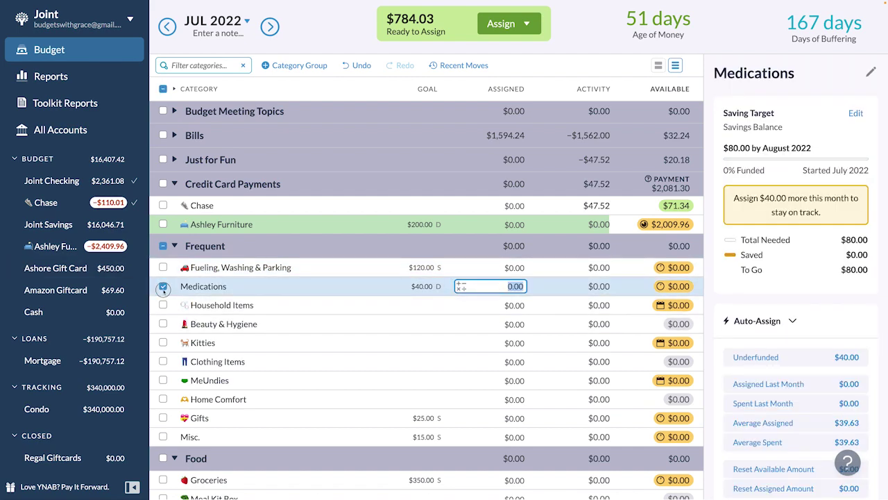
scroll(498, 306, "down", 3)
left_click(498, 244)
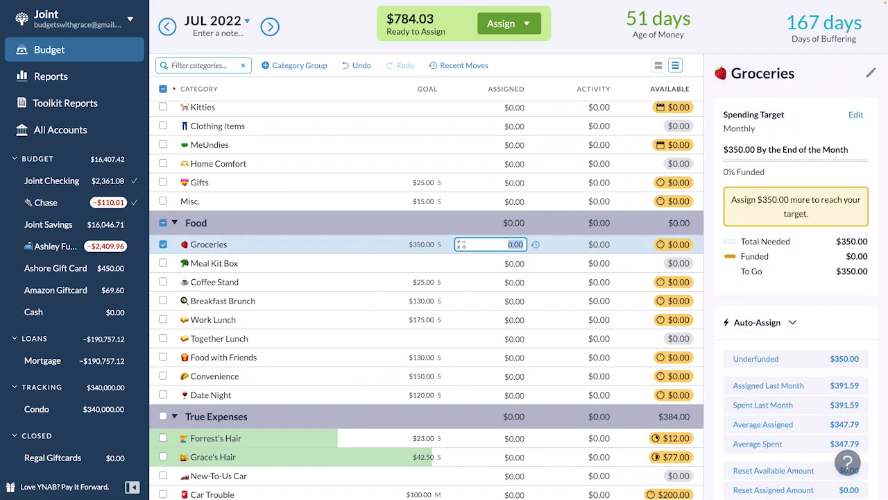
key("Escape")
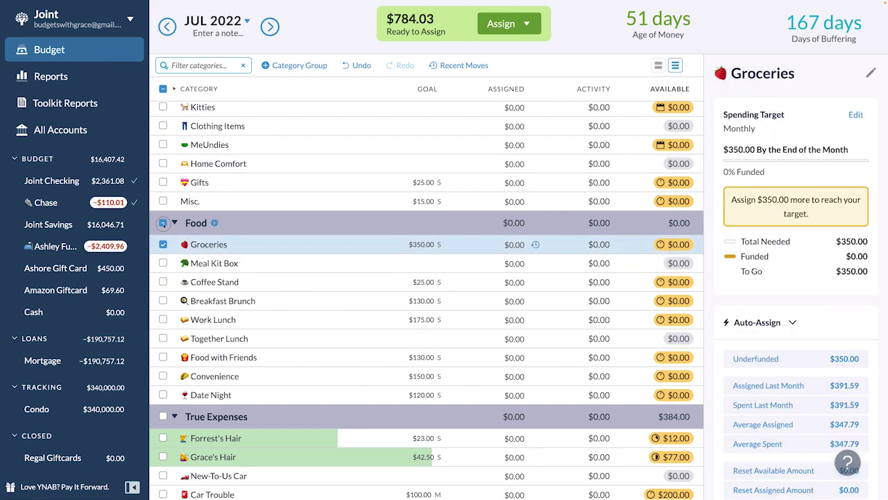
left_click(162, 223)
- In the August 2022 budget, expand Bills and assign one eighth of $1,300 to the Mortgage category
left_click(270, 26)
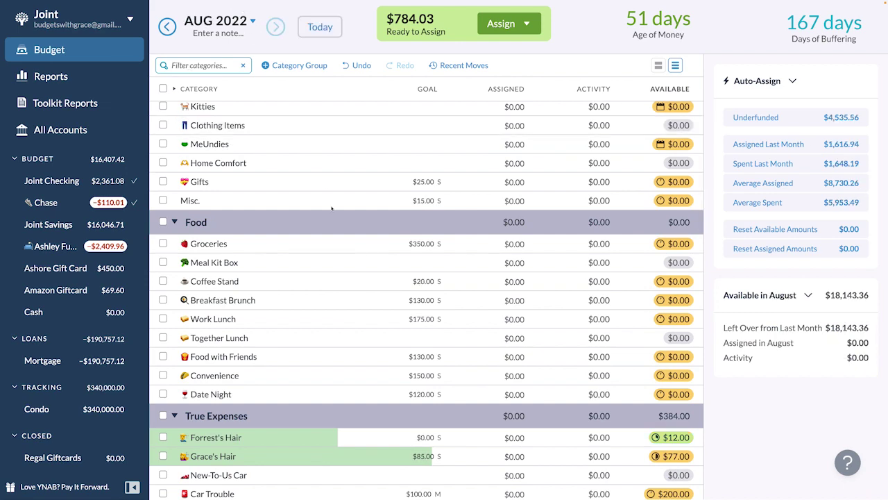
scroll(331, 208, "down", 6)
scroll(277, 181, "up", 15)
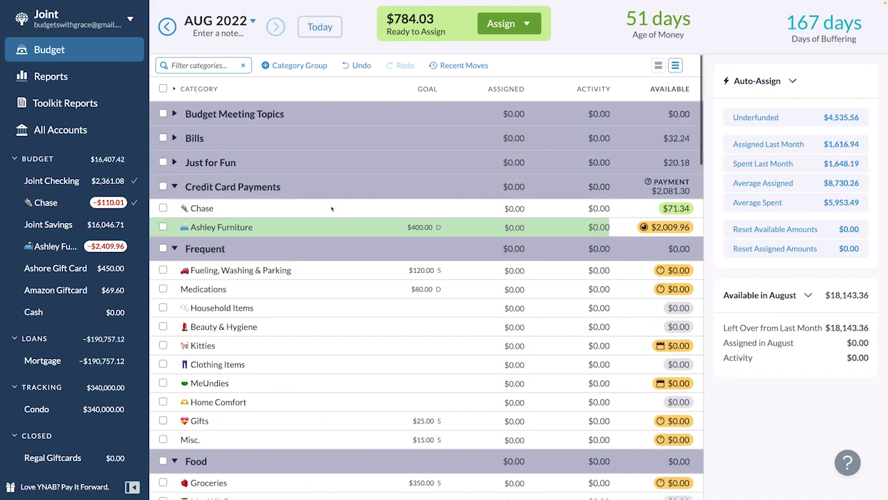
left_click(174, 139)
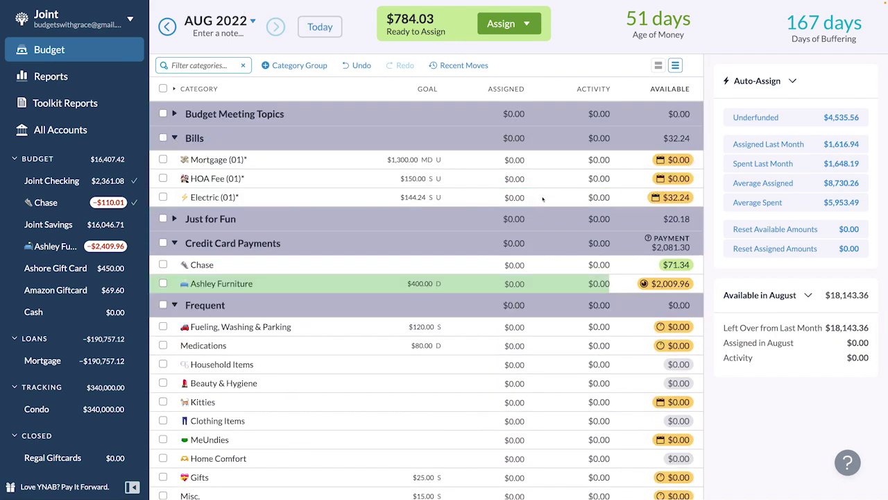
left_click(494, 158)
type("1300/8")
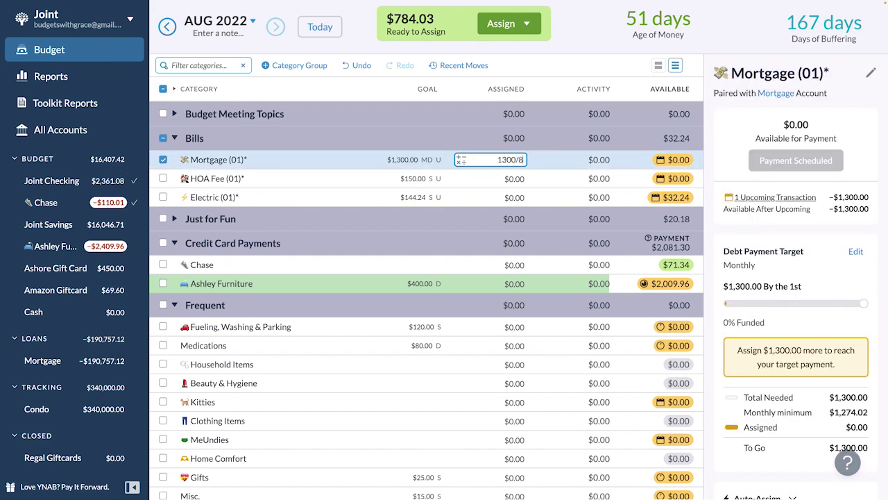
key("Return")
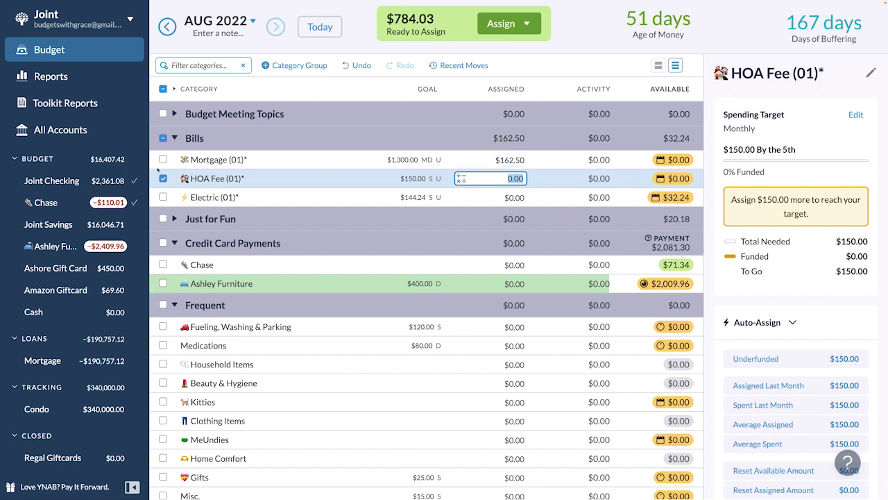
key("Escape")
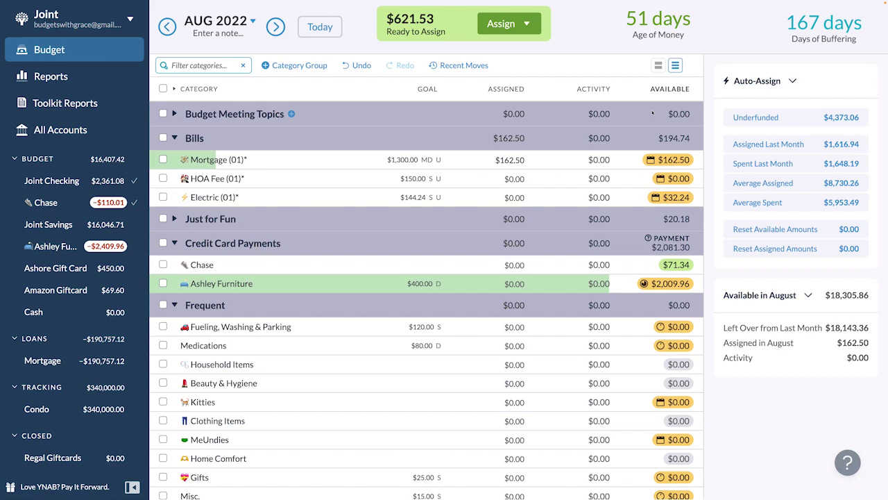
- Return to July 2022 and assign $175 to Groceries in the Food group
left_click(167, 26)
scroll(514, 236, "down", 5)
left_click(514, 237)
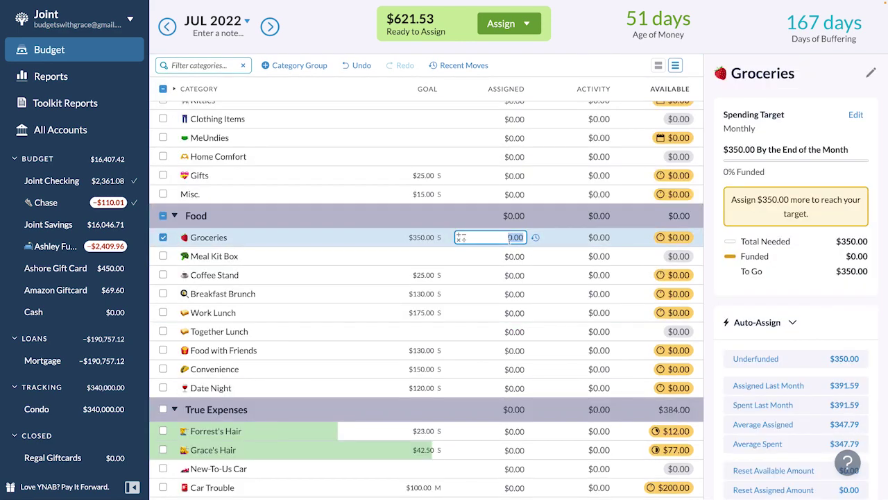
type("175")
key("Return")
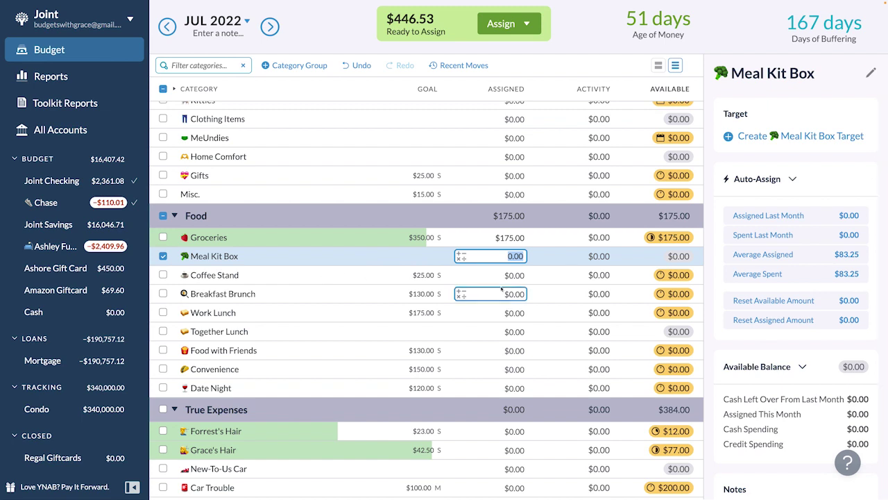
- Assign $6.71 to Coffee Stand and $70 to Breakfast Brunch in July
left_click(235, 281)
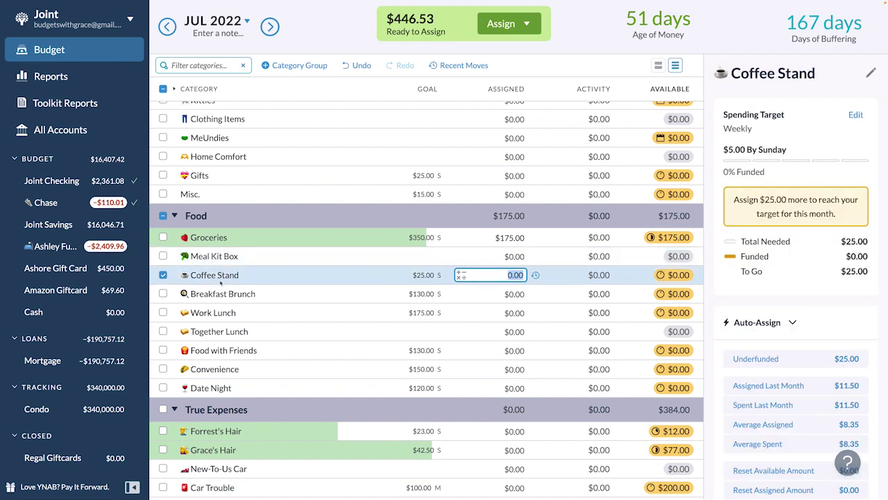
type("6.71")
left_click(505, 290)
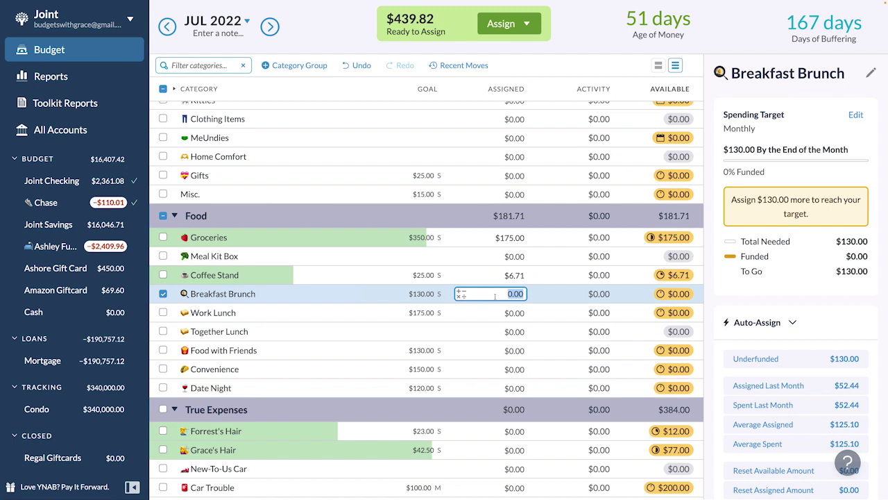
type("80")
key("BackSpace")
key("BackSpace")
type("70")
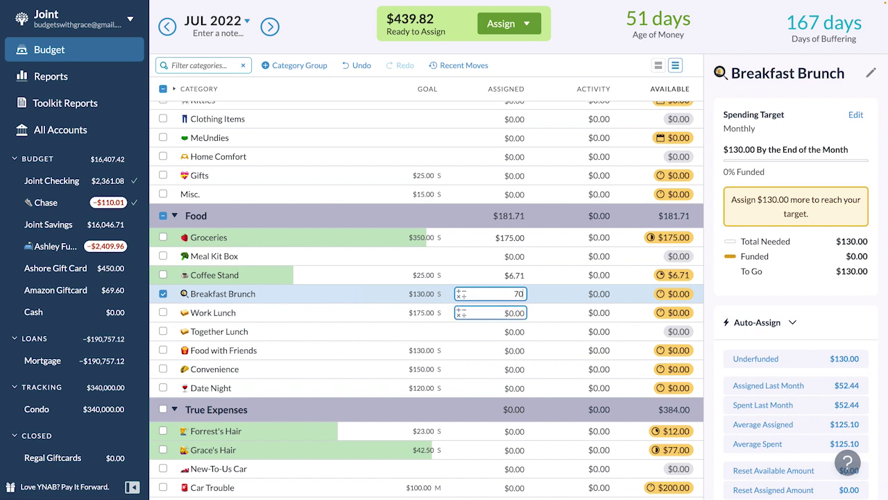
- Assign $75 to Work Lunch and $60 to Food with Friends in July
left_click(492, 311)
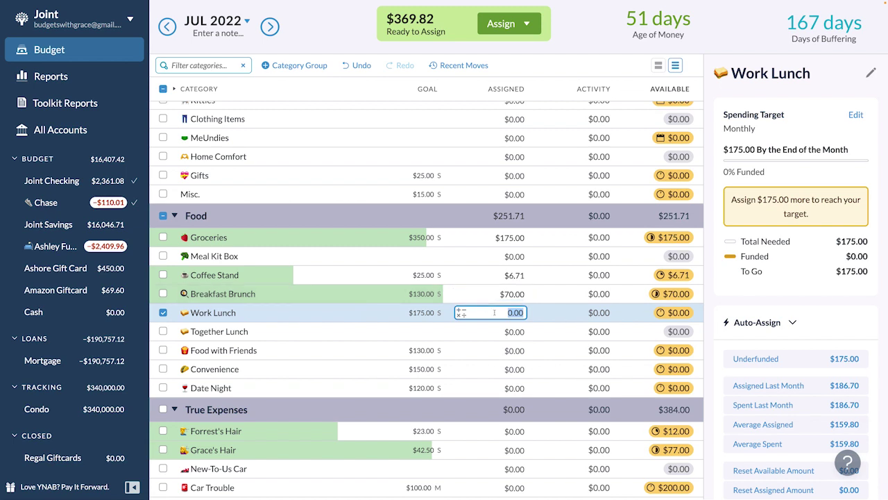
type("75")
key("Return")
left_click(504, 349)
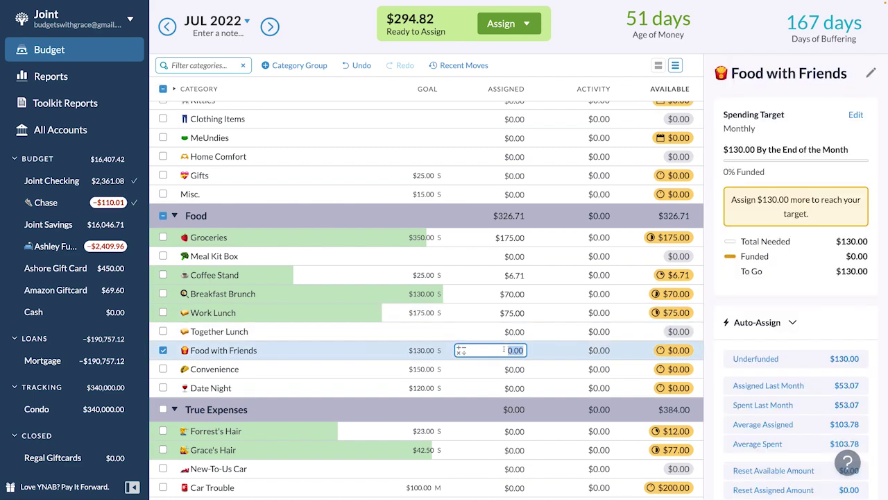
type("60")
key("Return")
- Assign $50 to Convenience and $60 to Date Night, and clear the category selection
type("50")
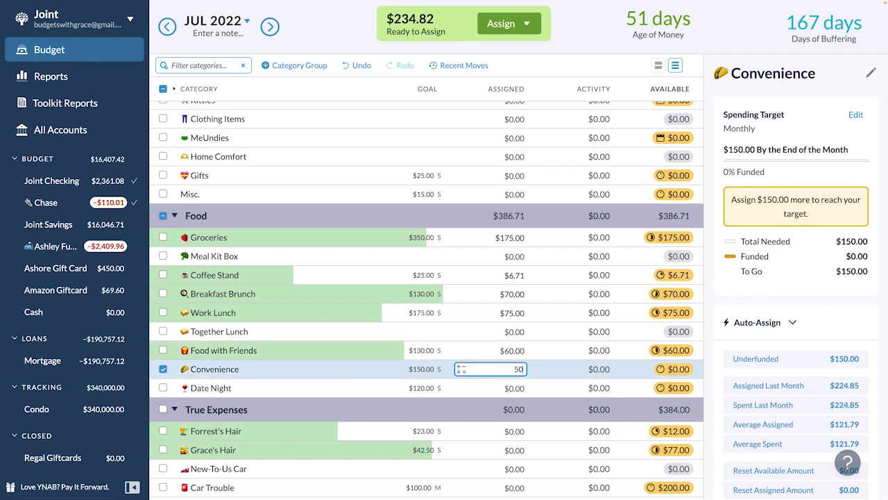
key("Return")
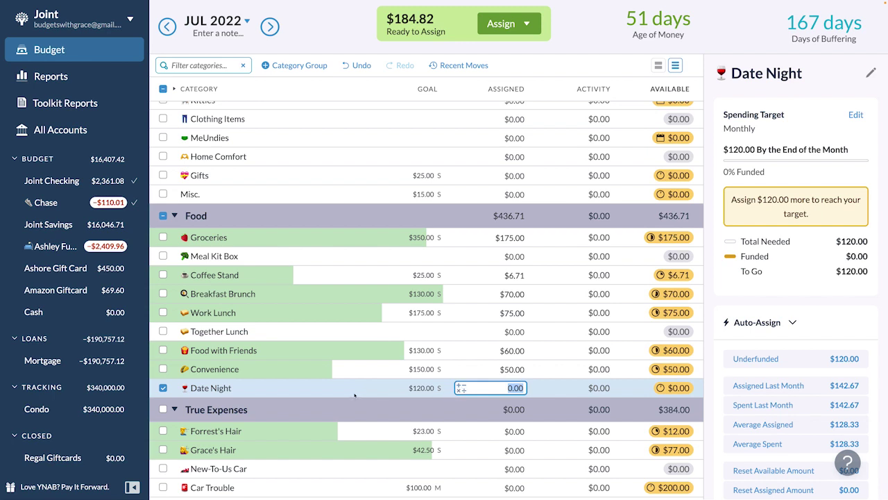
type("60")
key("Return")
left_click(497, 85)
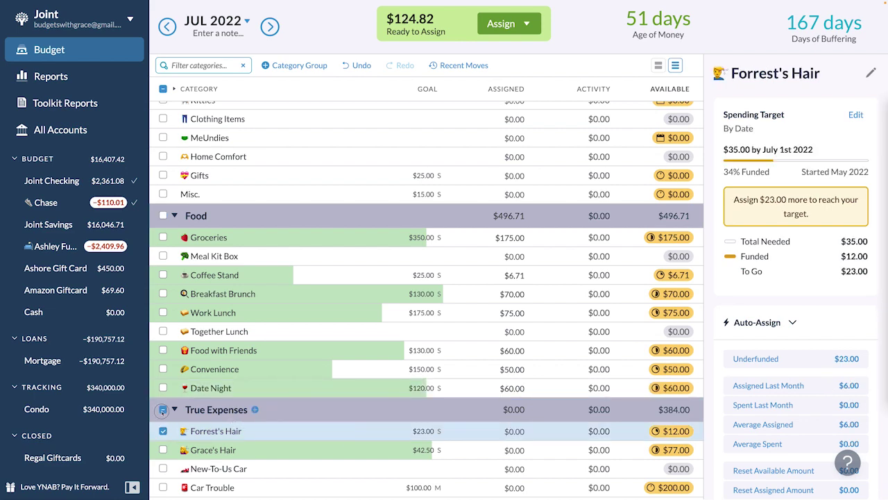
- Review the July funding of the True Expenses, True Bills and goal categories, and check the Wedding target
scroll(493, 137, "down", 3)
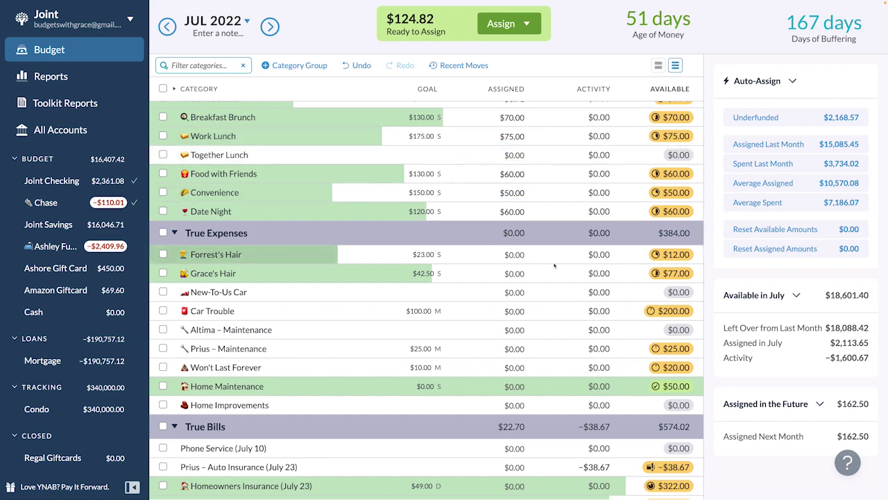
scroll(554, 265, "up", 2)
scroll(554, 265, "down", 7)
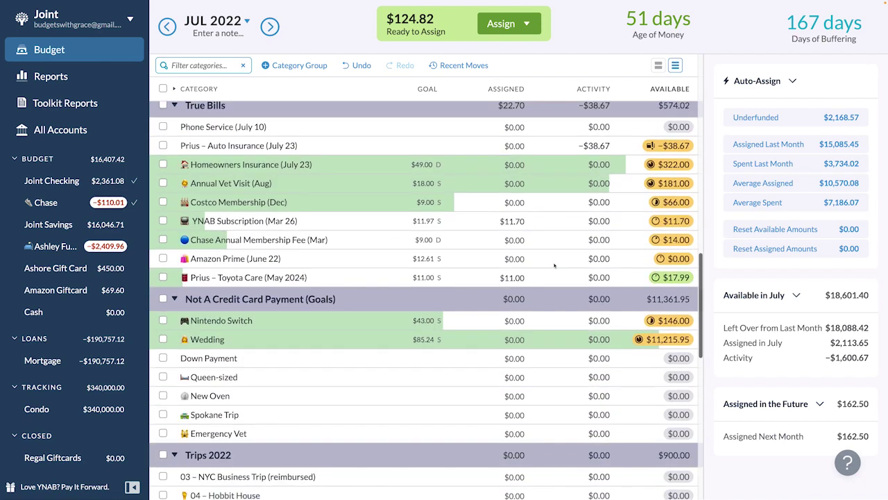
scroll(553, 265, "down", 1)
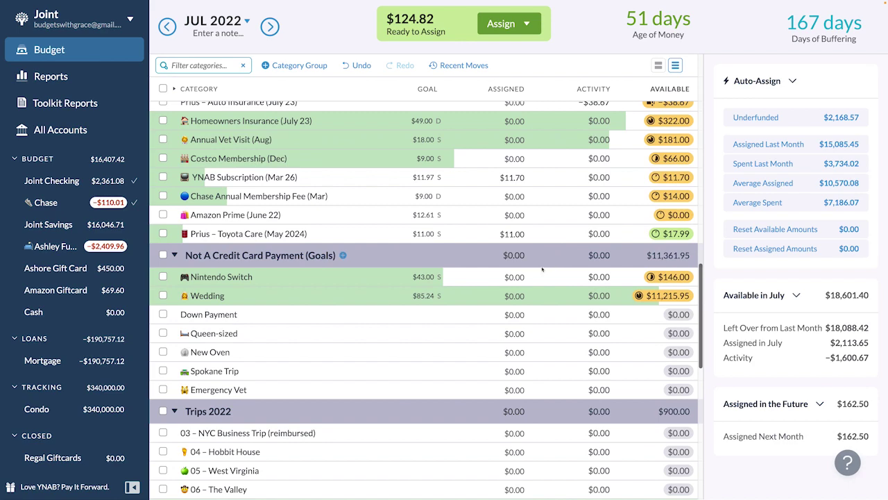
left_click(290, 297)
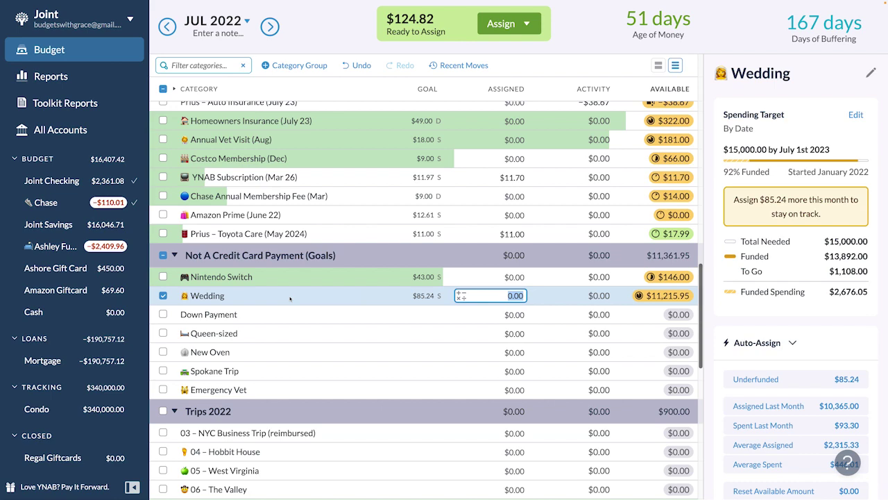
- Assign $100 to Ashley Furniture under Credit Card Payments in July, and clear the selection
scroll(438, 281, "up", 10)
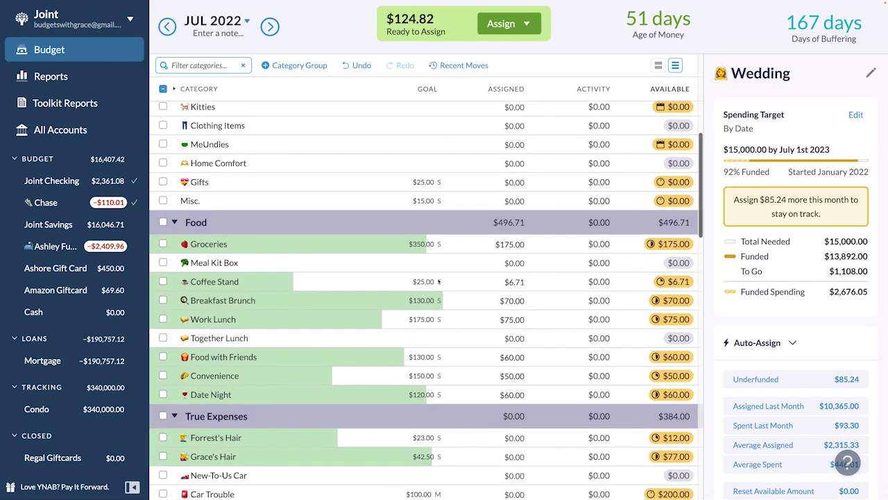
scroll(439, 281, "up", 4)
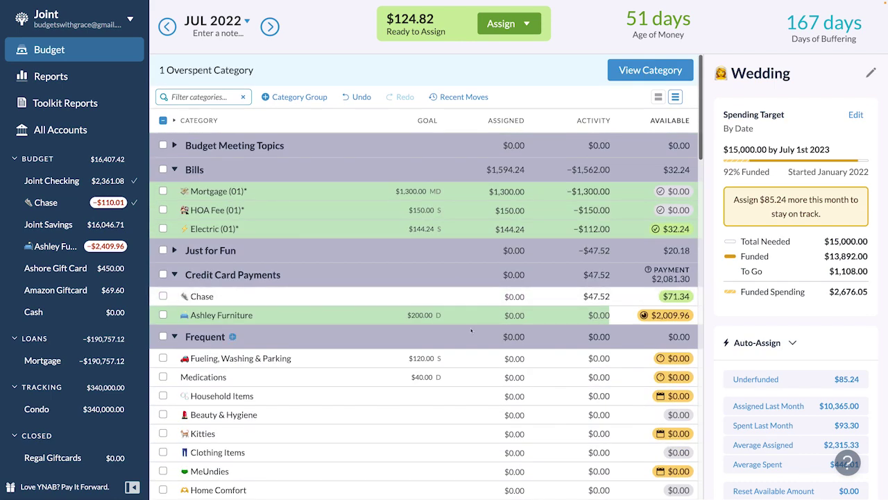
left_click(494, 316)
type("100")
key("Return")
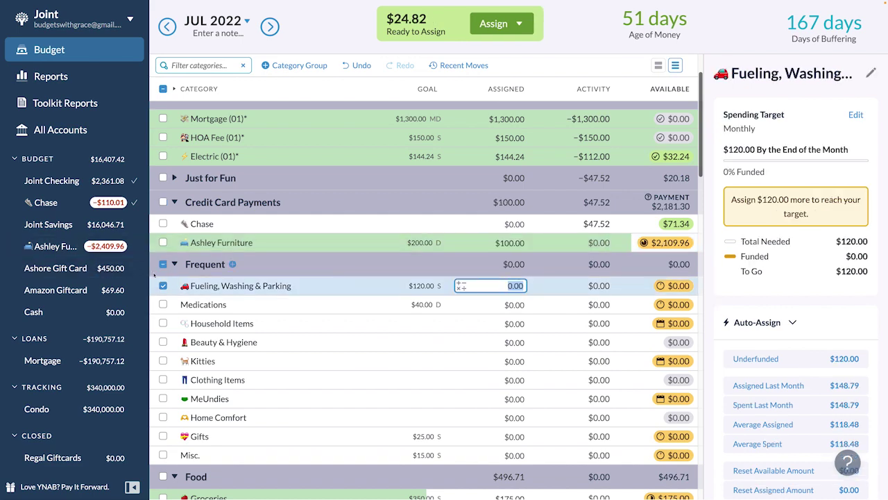
left_click(489, 238)
- Try assigning $15 to the Misc. category in the Frequent group, and undo that assignment
scroll(488, 238, "down", 2)
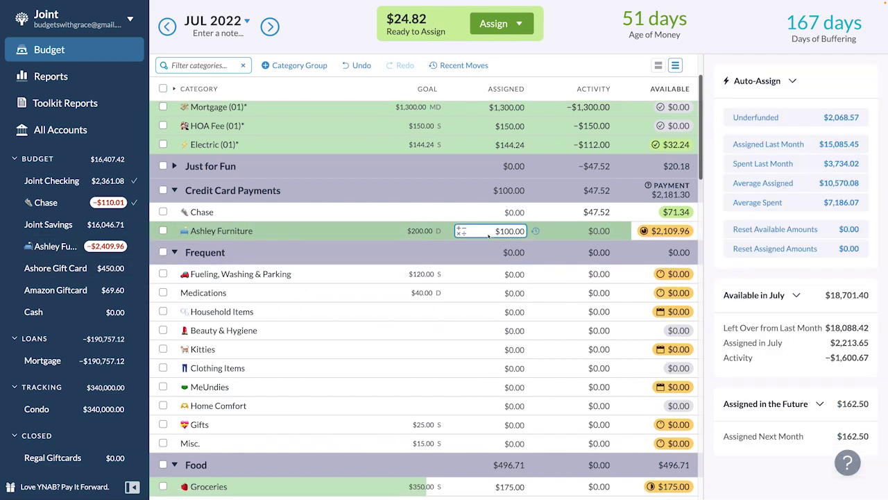
key("Return")
key("Return")
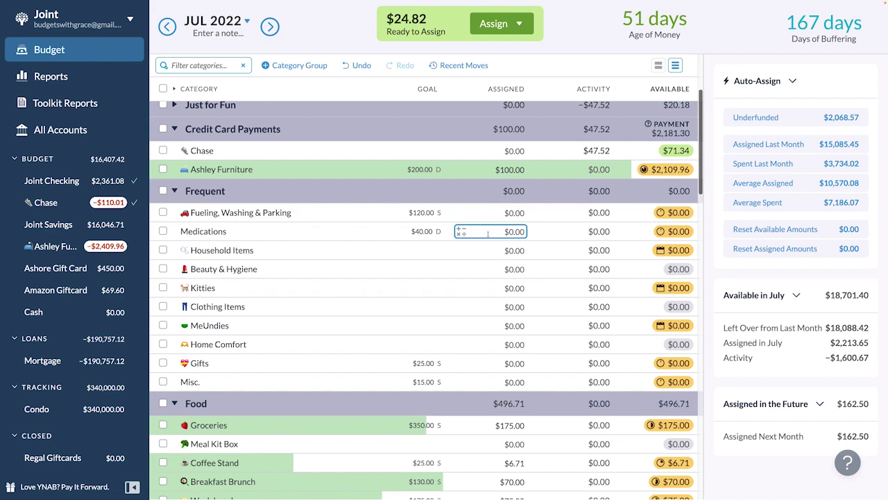
scroll(488, 234, "down", 1)
key("Return")
key("Return")
key("Return")
key("Return")
key("Return")
key("Return")
key("Return")
key("Return")
type("15")
key("Return")
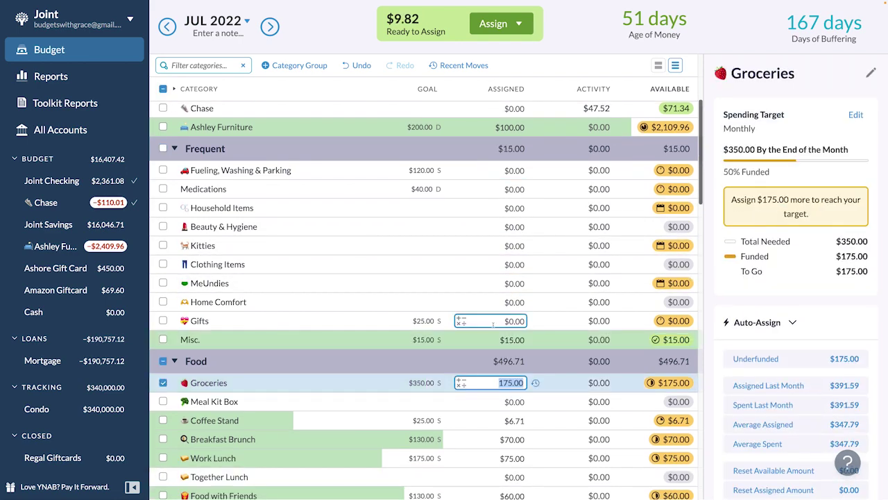
scroll(493, 326, "down", 8)
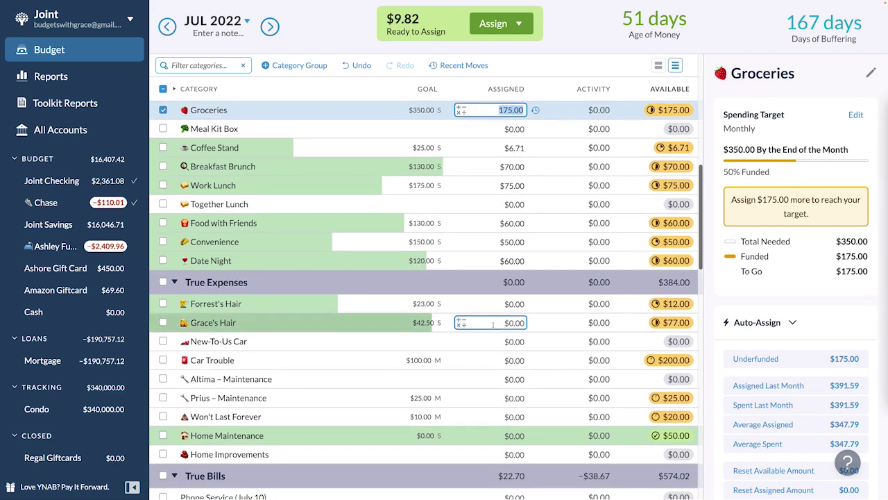
key("ctrl+z")
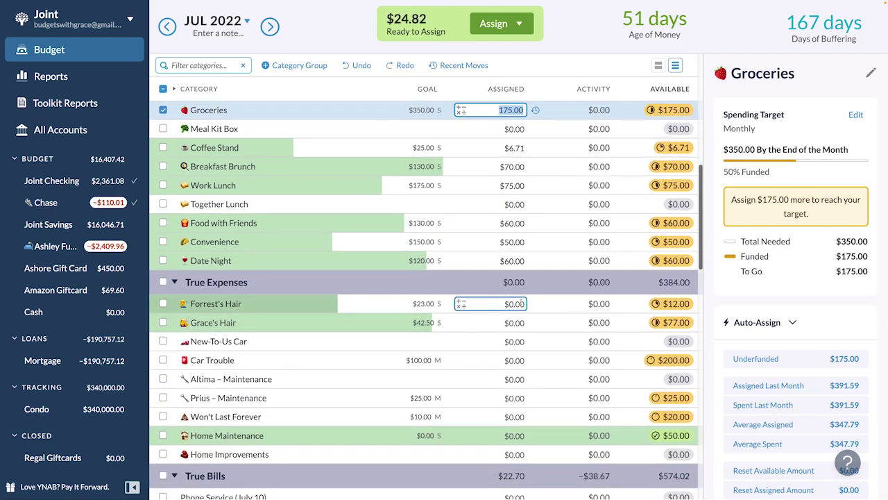
- Assign $23 to the first hair category under True Expenses, and clear the category selection
left_click(521, 304)
type("23")
key("Return")
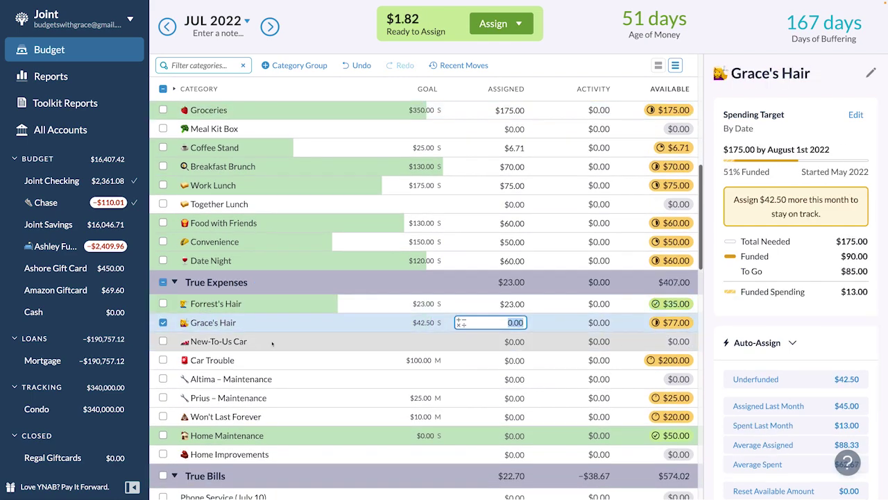
left_click(165, 323)
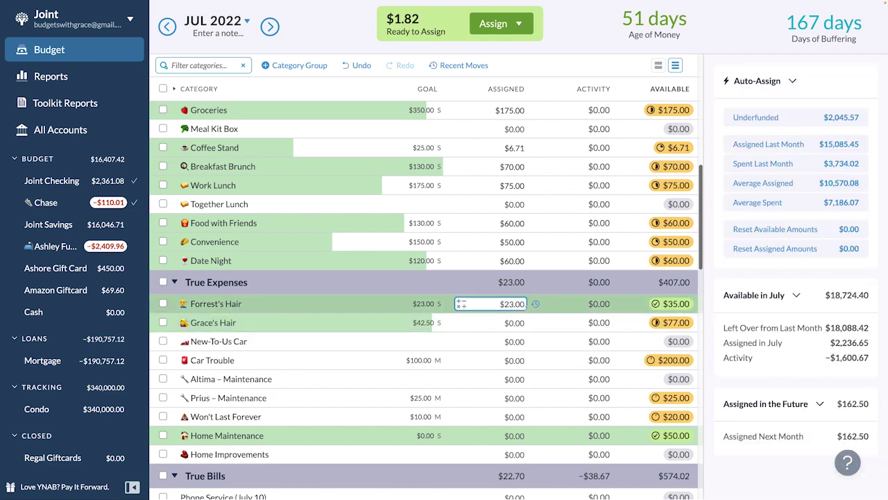
- Review the July funding of the True Expenses and True Bills categories, and check the details of Prius – Auto Insurance
left_click(519, 341)
scroll(517, 347, "down", 3)
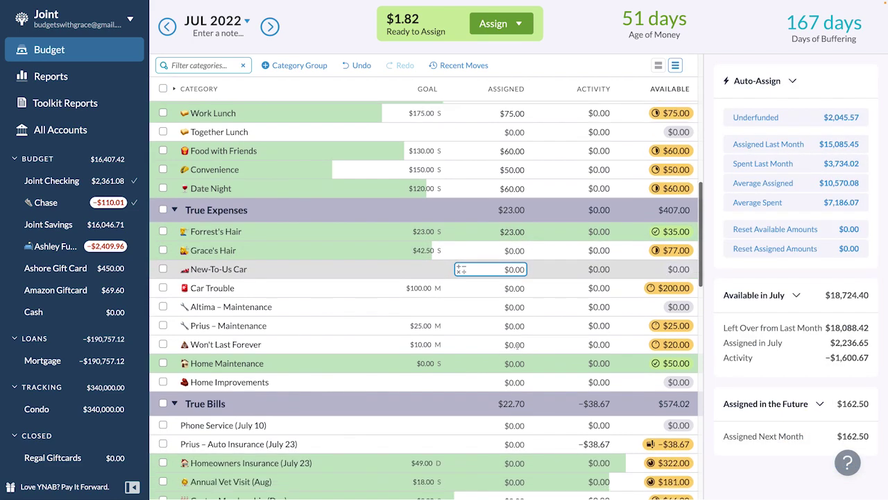
scroll(518, 350, "down", 1)
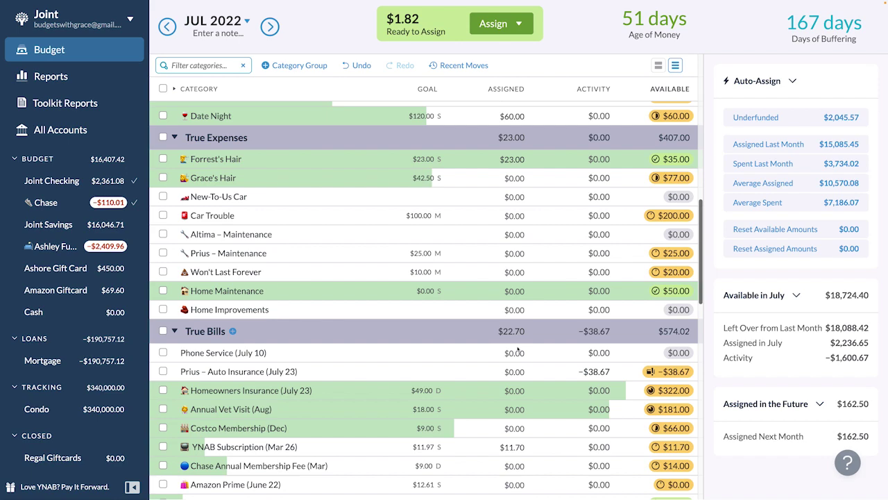
left_click(515, 372)
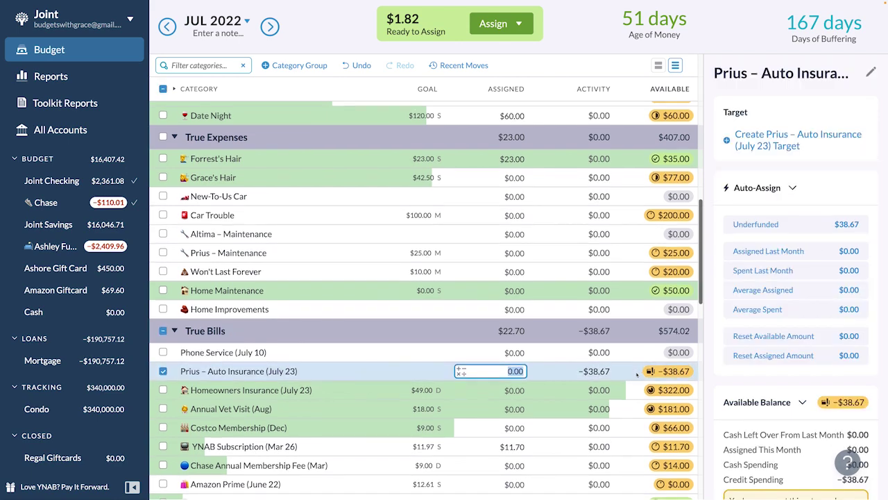
scroll(637, 374, "down", 2)
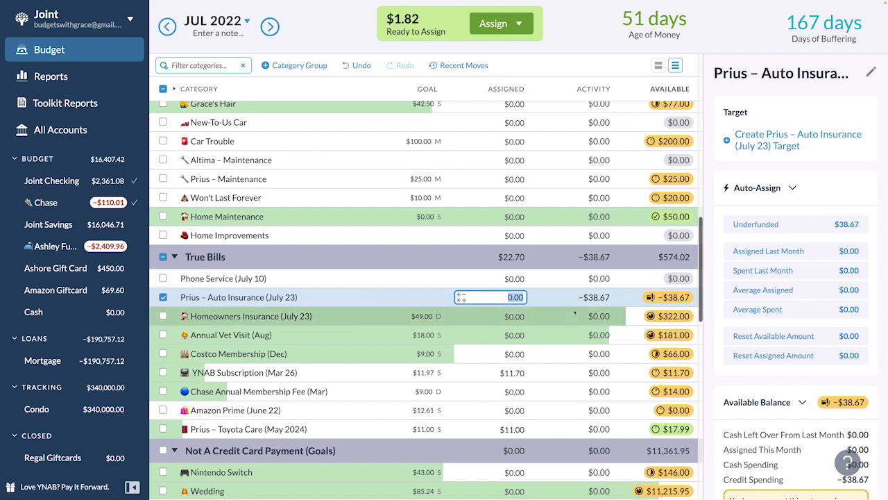
scroll(652, 337, "down", 1)
scroll(555, 353, "up", 10)
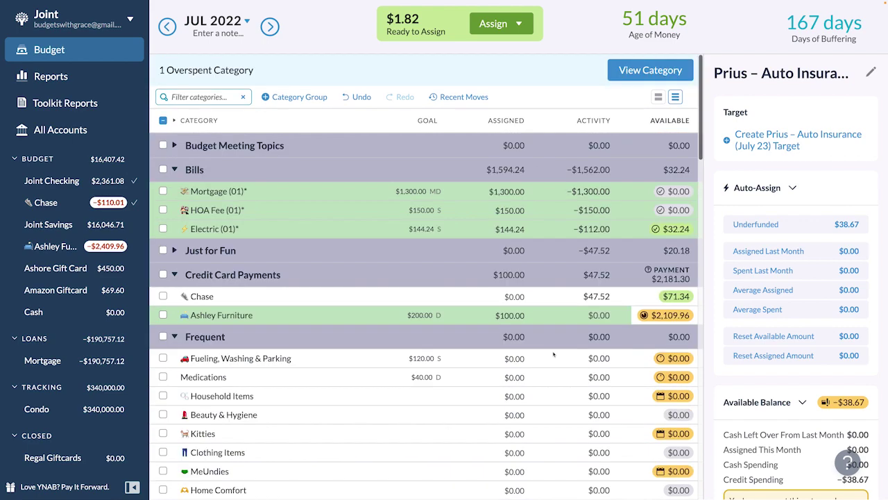
scroll(553, 354, "down", 13)
scroll(553, 354, "up", 10)
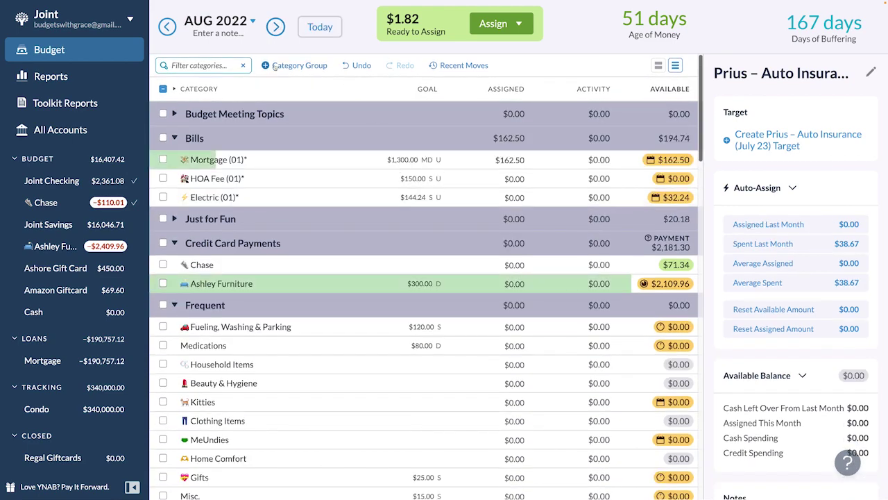
- Assign the remaining $1.82 to the Electric category in August 2022, and return to the July budget with no categories selected
left_click(500, 24)
left_click(501, 160)
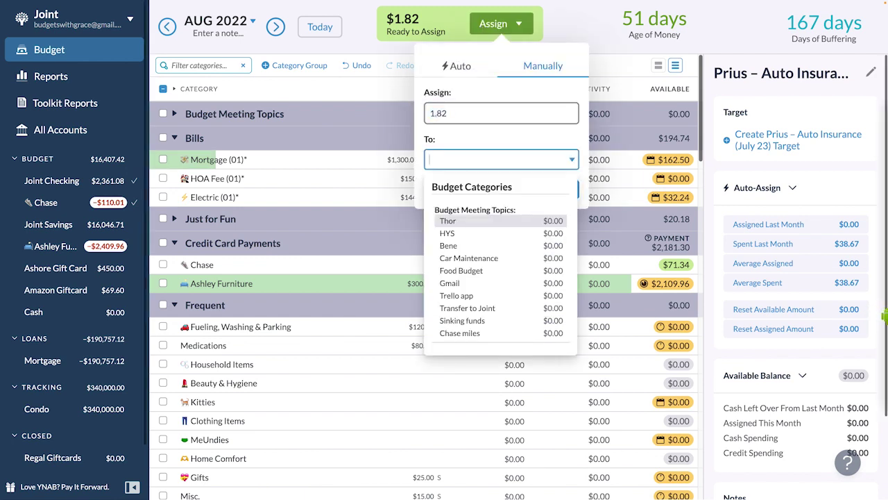
type("ele")
key("Return")
key("Return")
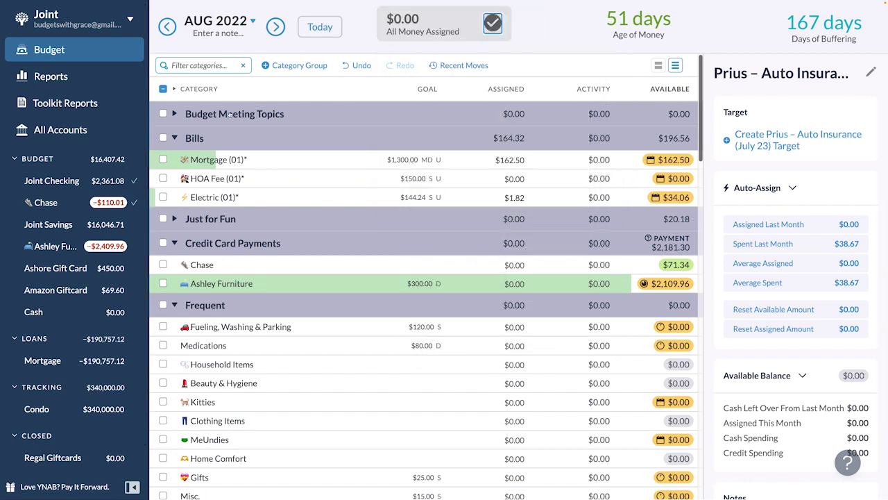
left_click(161, 89)
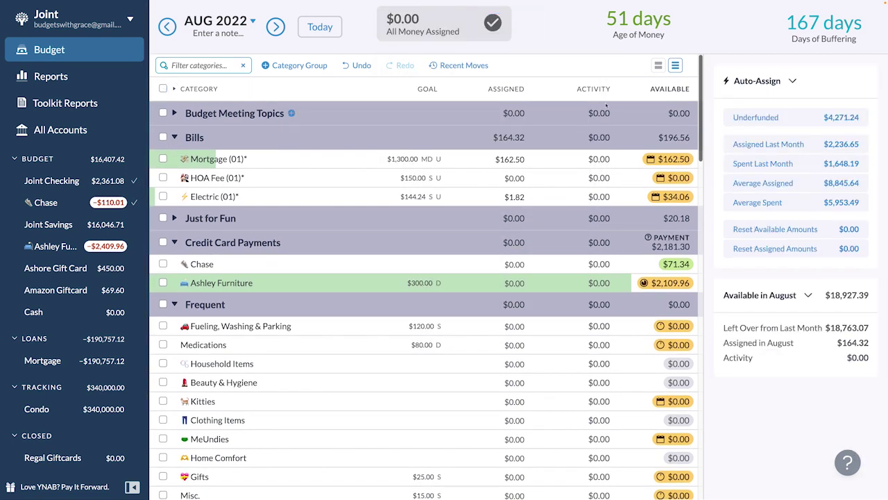
left_click(320, 26)
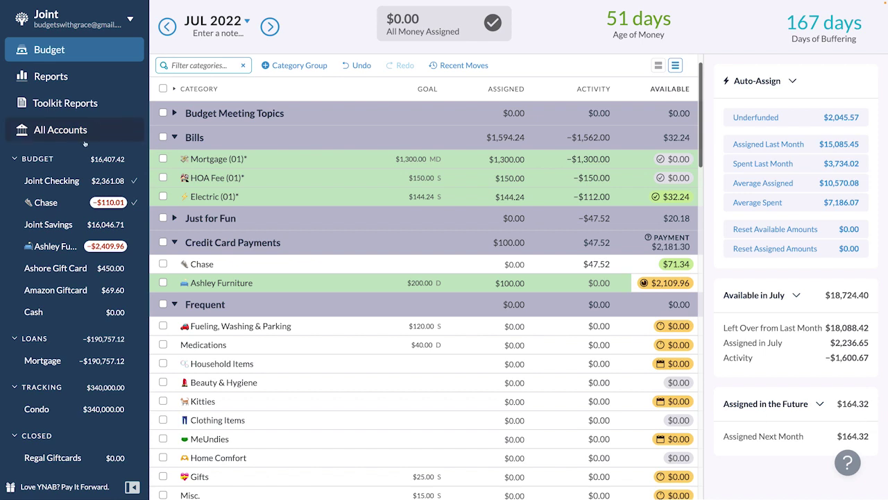
- Search the Joint Checking register for 500 to look for an earlier $500 transaction
left_click(59, 182)
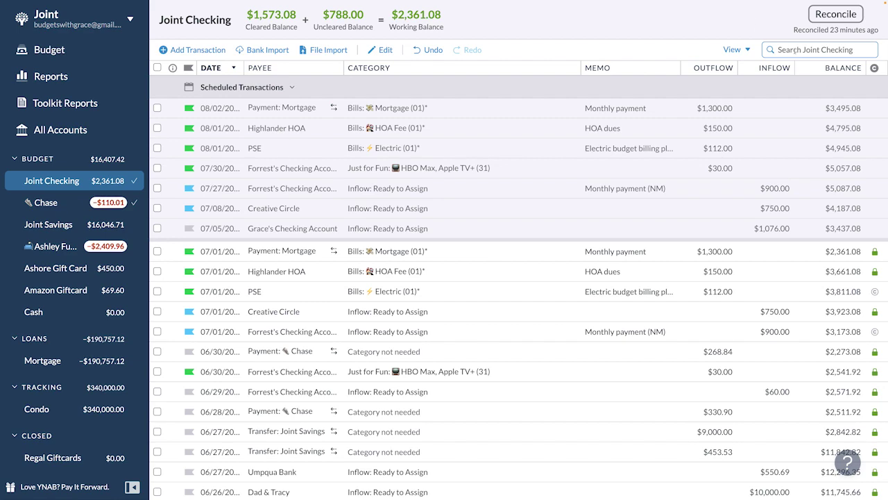
scroll(564, 237, "down", 5)
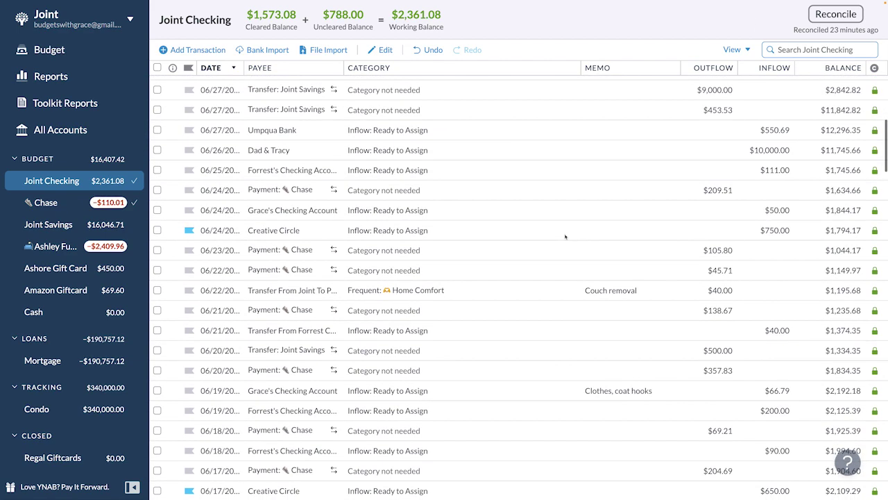
left_click(434, 356)
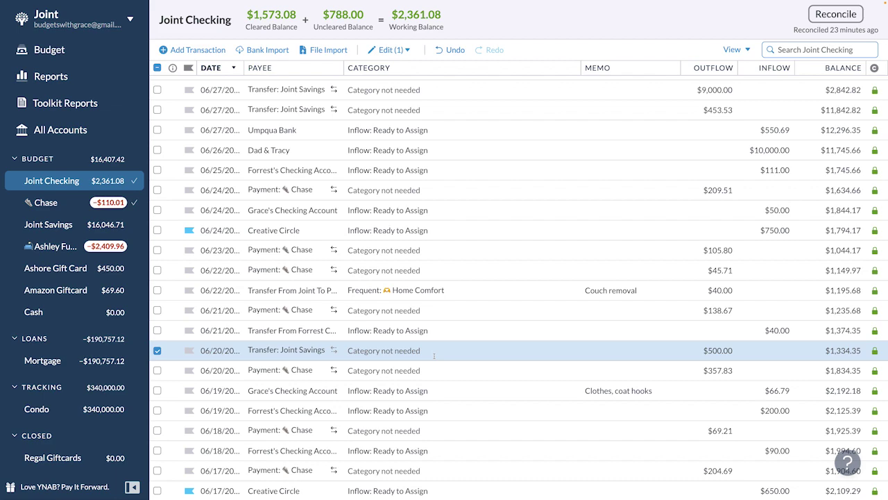
left_click(822, 49)
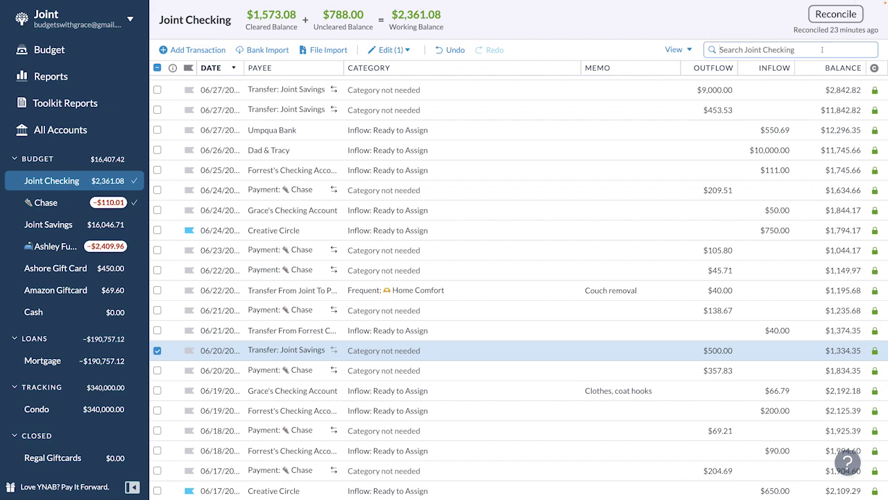
type("500,")
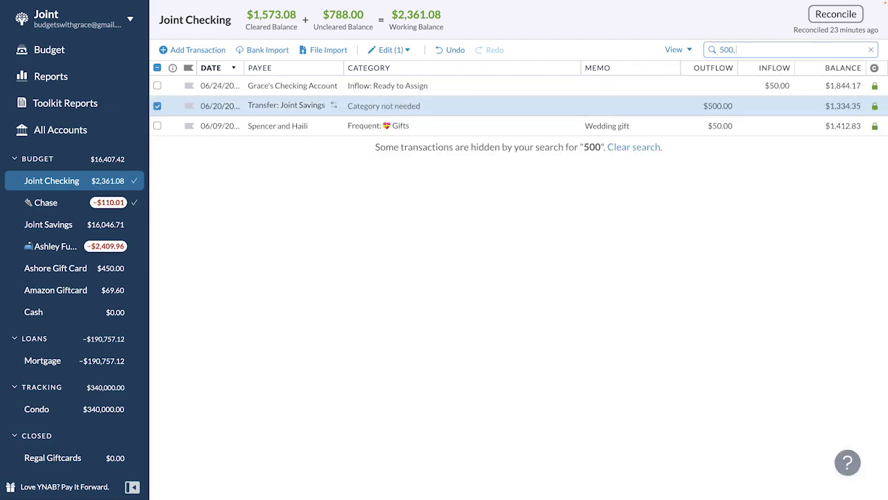
left_click(440, 86)
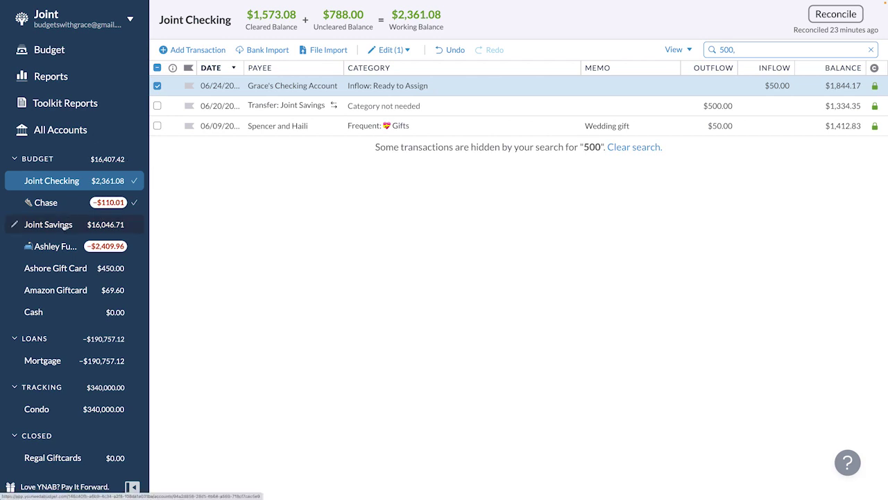
- Check the June 20 transfer and the June 22 inflow in the Joint Savings register
left_click(65, 227)
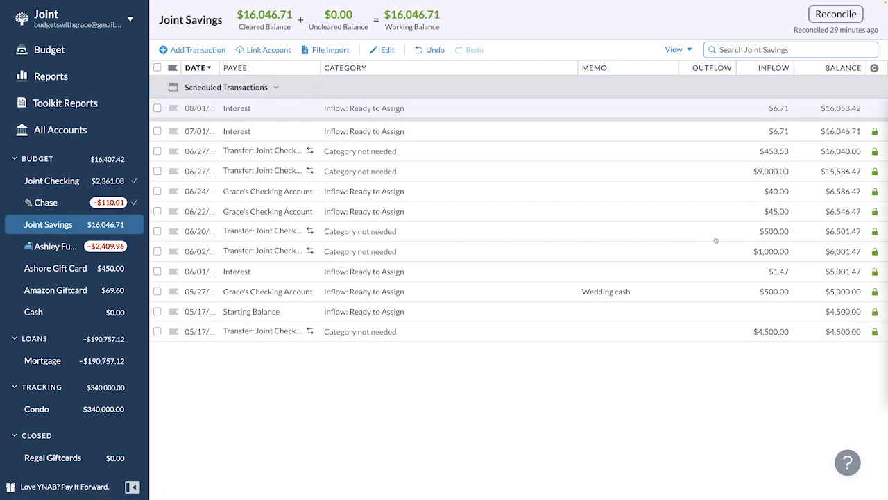
left_click(486, 233)
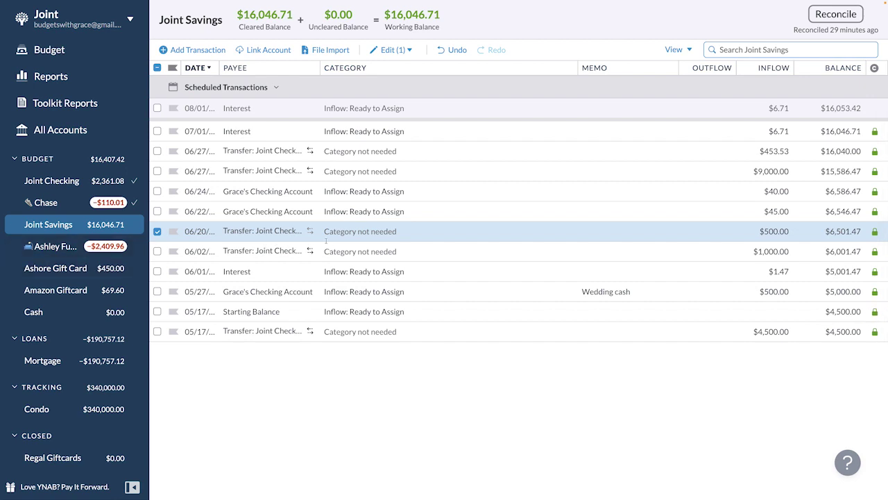
left_click(264, 217)
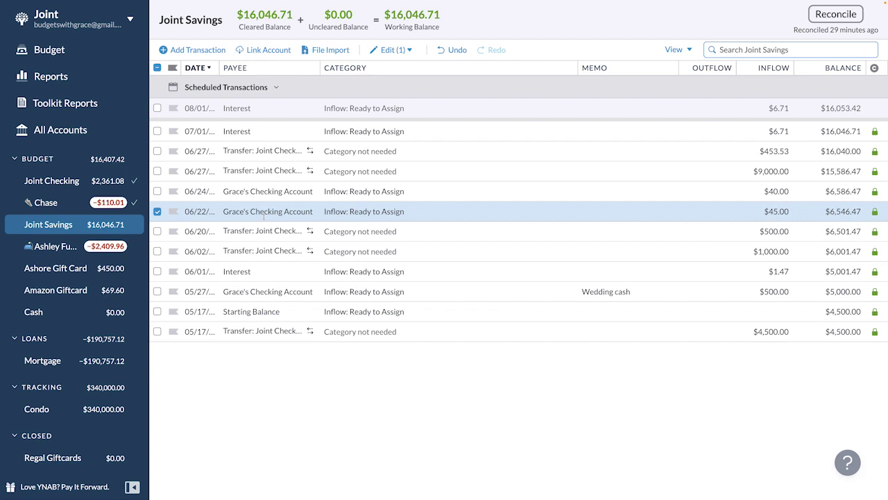
- Create a monthly repeating copy of the May 27 Wedding cash inflow in Joint Savings, dated July 1, 2022
left_click(263, 292)
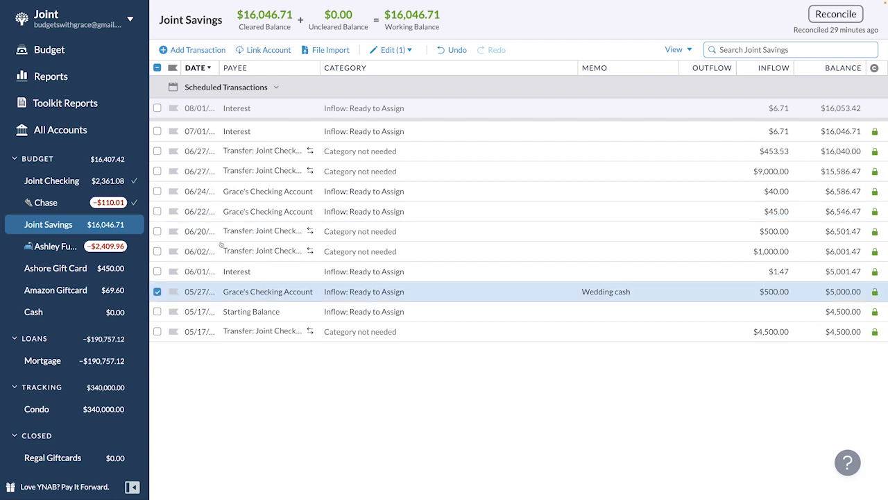
left_click(389, 50)
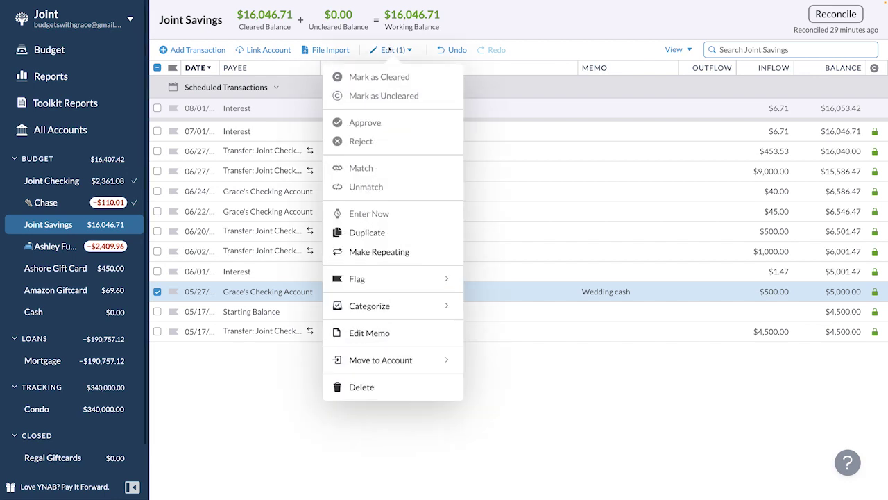
left_click(236, 238)
left_click(199, 291)
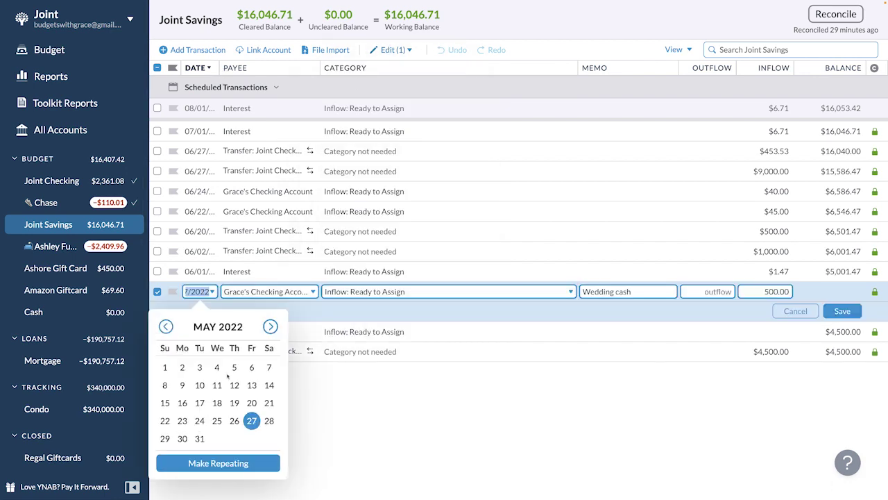
left_click(215, 462)
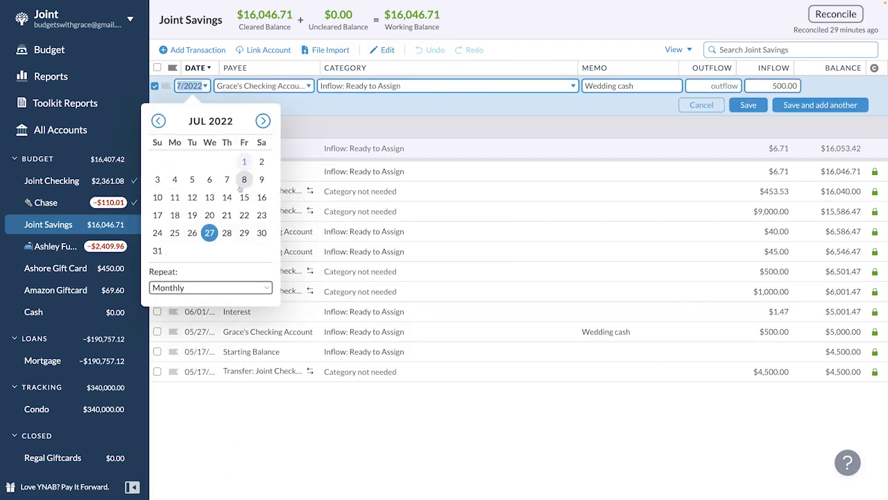
left_click(244, 163)
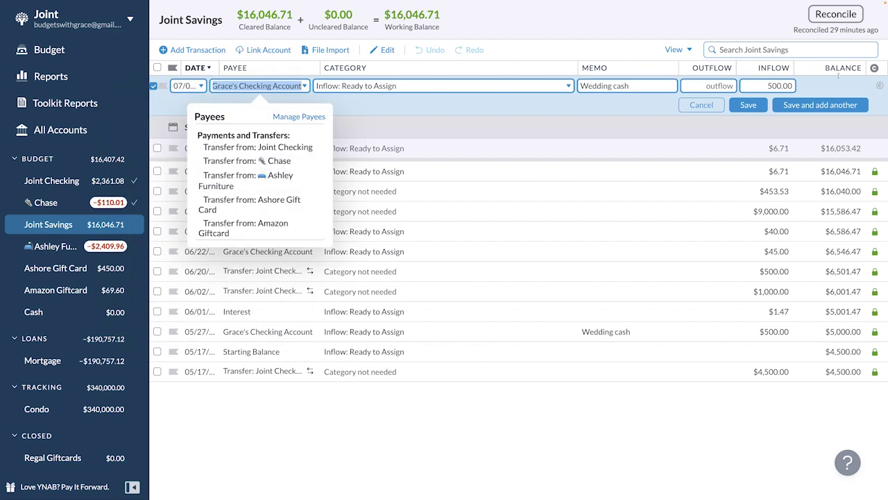
- Replace the memo of the new $500 repeating inflow with Cash, and save the transaction
left_click(625, 86)
key("BackSpace")
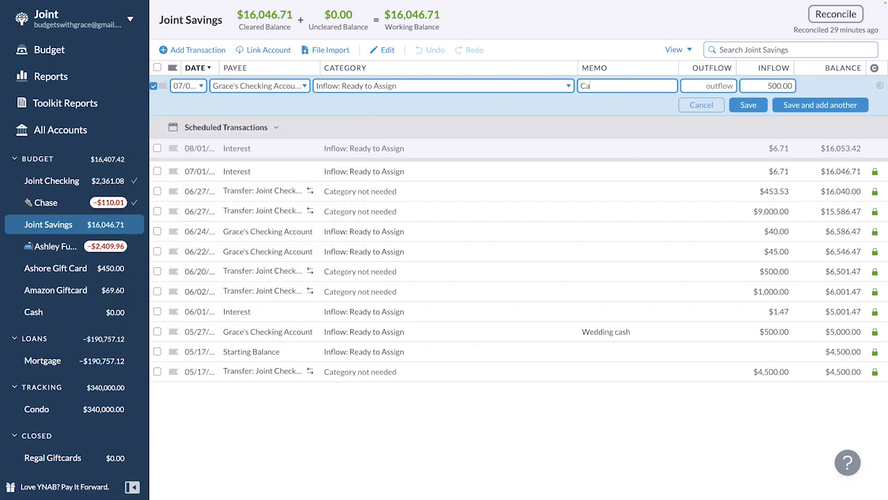
left_click(748, 105)
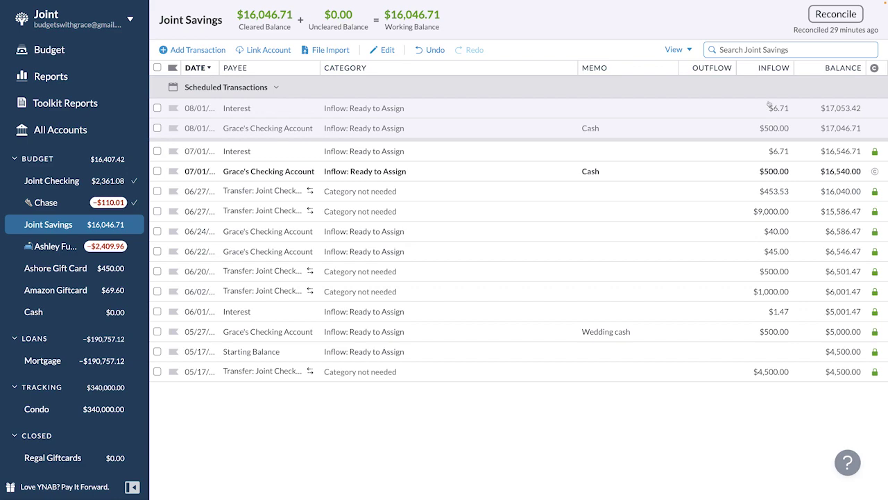
- Approve the July 1 Cash inflow of $500 in Joint Savings, and return to the July budget
left_click(175, 200)
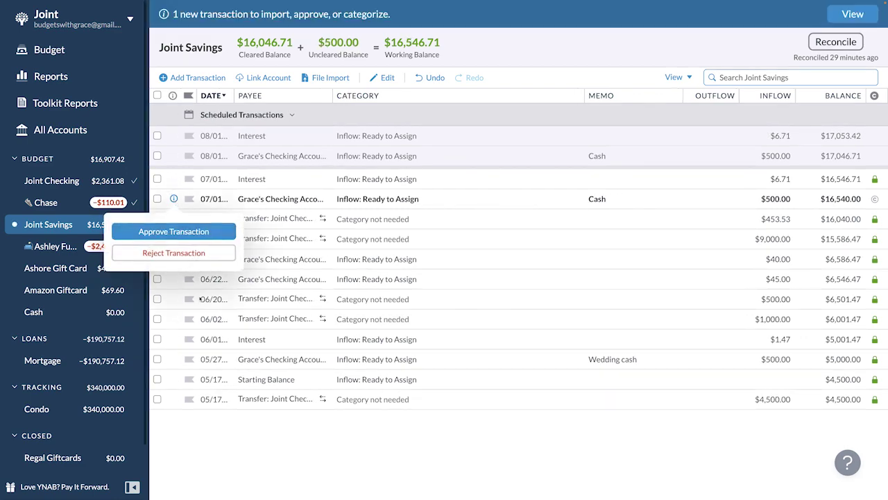
left_click(173, 231)
left_click(49, 49)
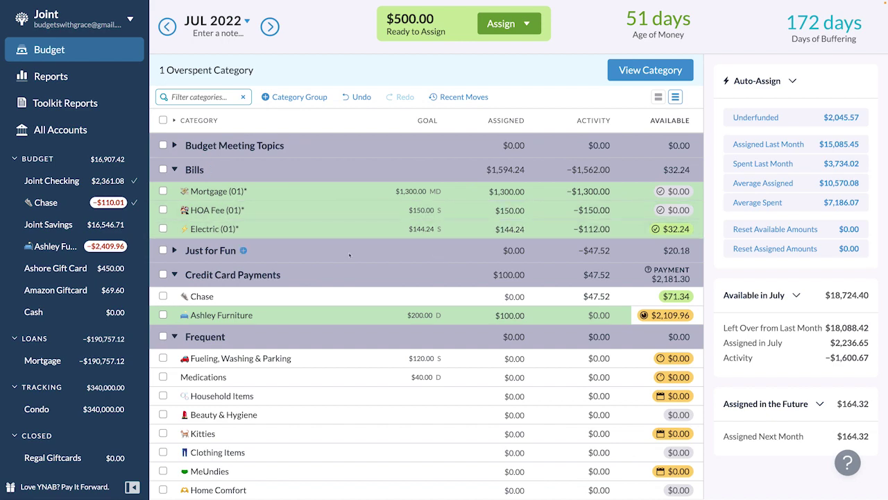
- Review the July categories from Bills through True Bills to decide where to assign the $500
scroll(350, 255, "down", 10)
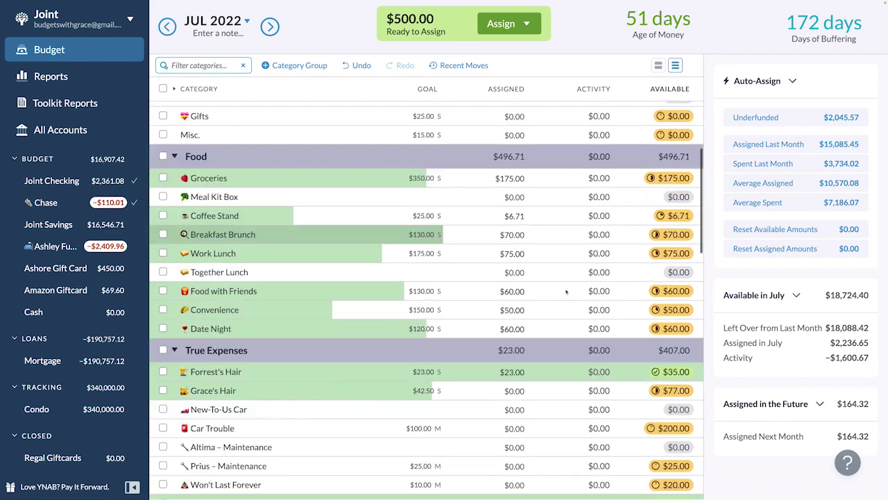
scroll(566, 292, "down", 5)
scroll(566, 292, "up", 15)
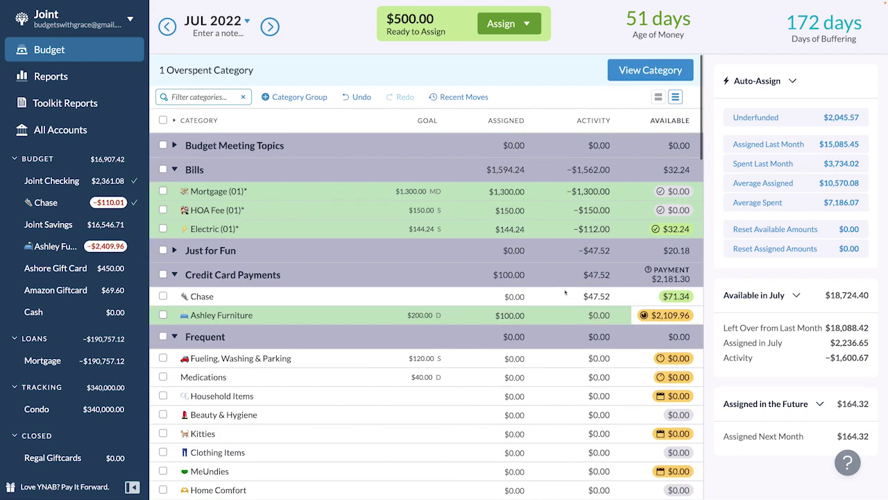
scroll(452, 275, "down", 3)
left_click(452, 275)
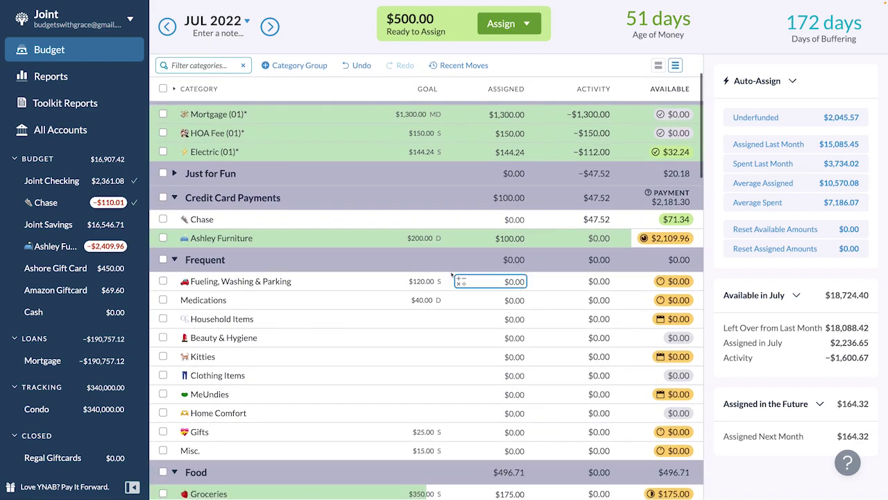
scroll(452, 275, "up", 3)
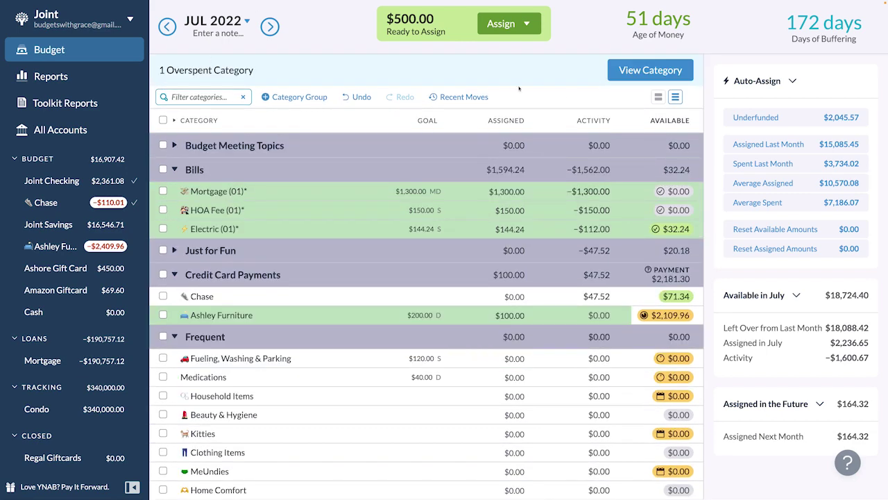
scroll(352, 253, "down", 7)
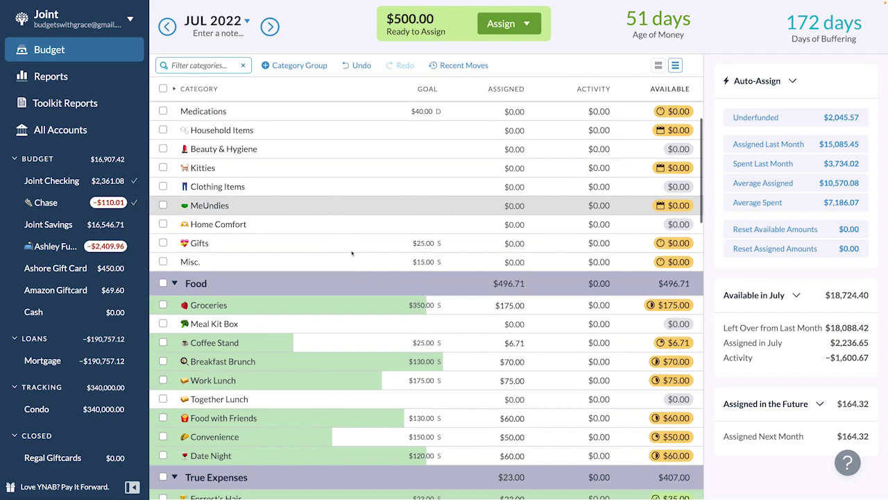
scroll(352, 252, "down", 3)
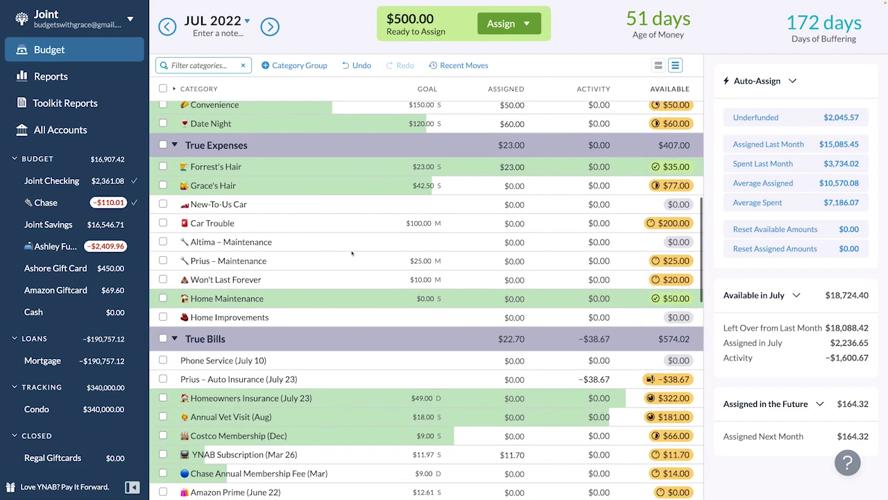
scroll(352, 253, "up", 10)
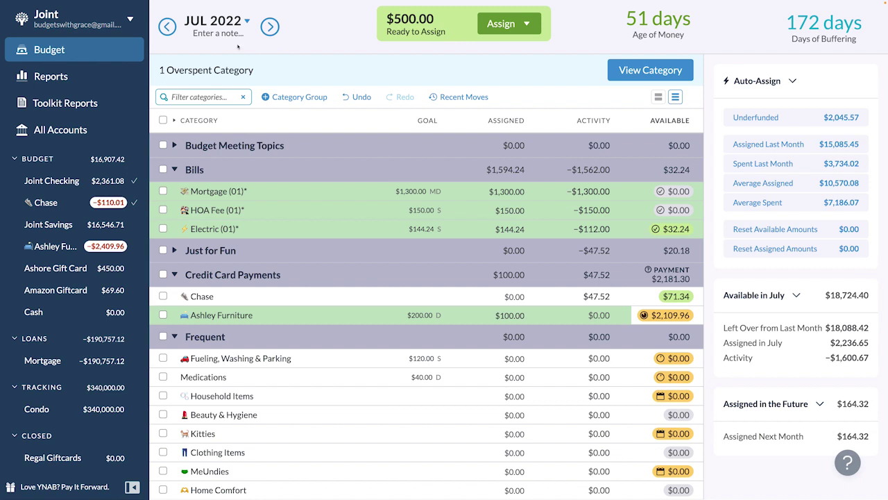
- In the August 2022 budget, assign $30 to Fueling, Washing & Parking and $10 to Medications
left_click(270, 26)
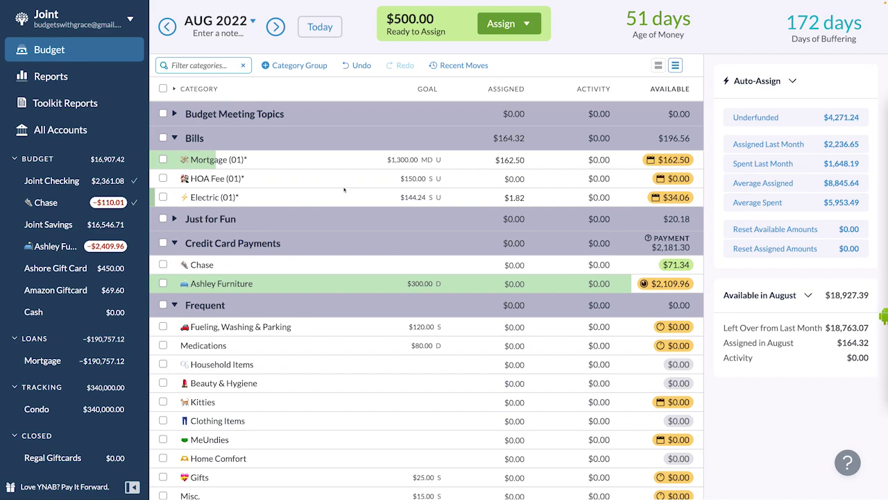
scroll(344, 188, "down", 1)
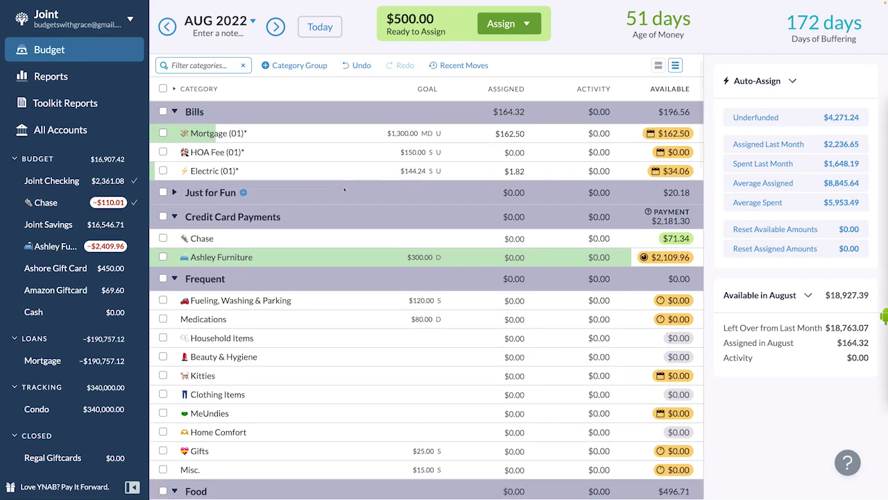
scroll(514, 229, "down", 4)
left_click(517, 211)
type("30")
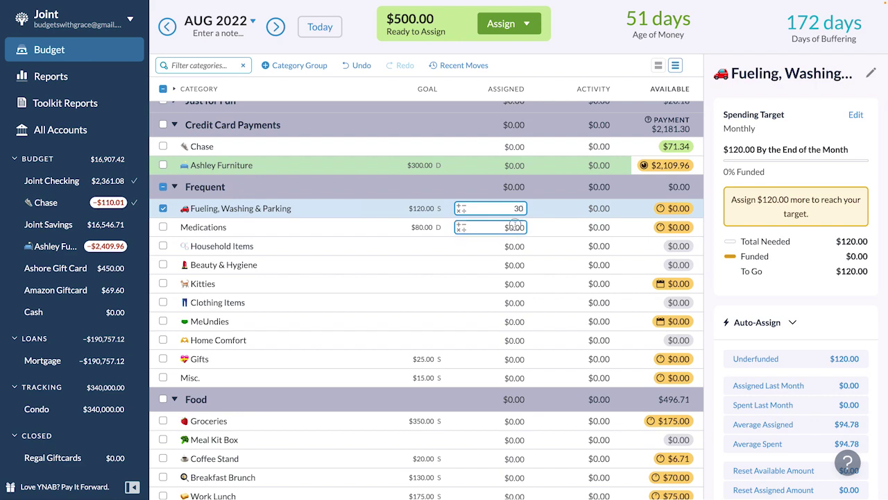
key("Return")
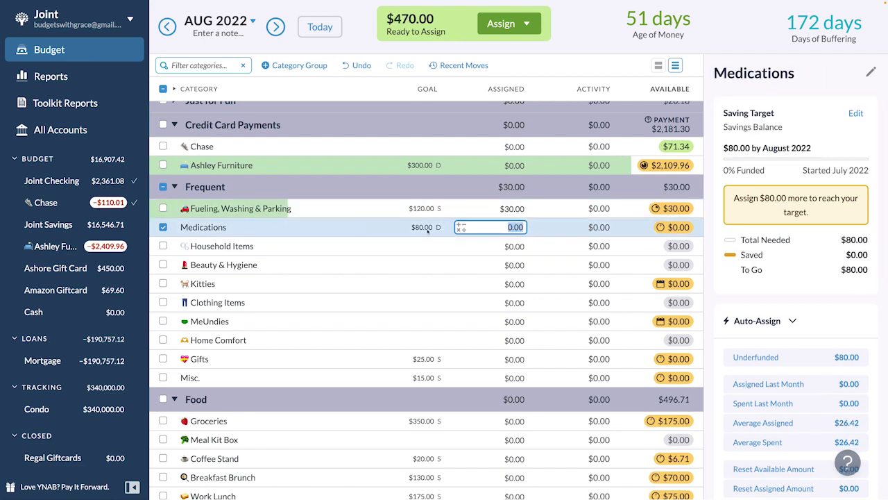
scroll(504, 238, "down", 1)
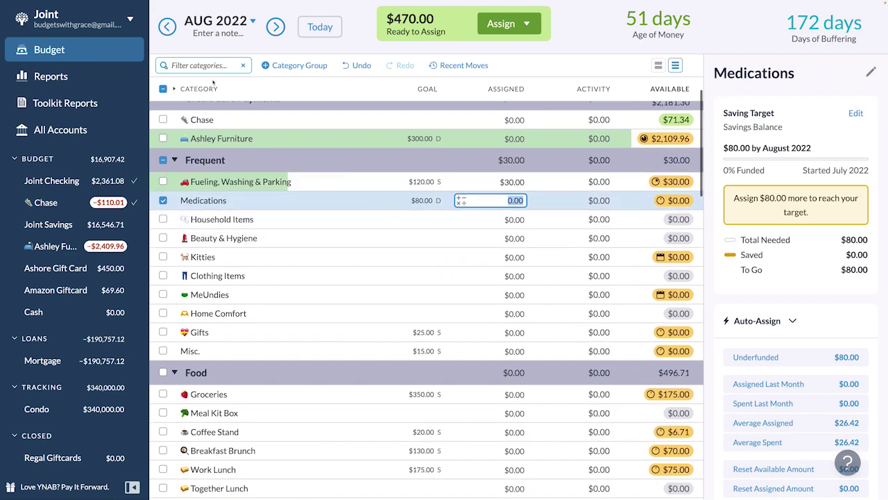
left_click(163, 201)
type("10")
key("Return")
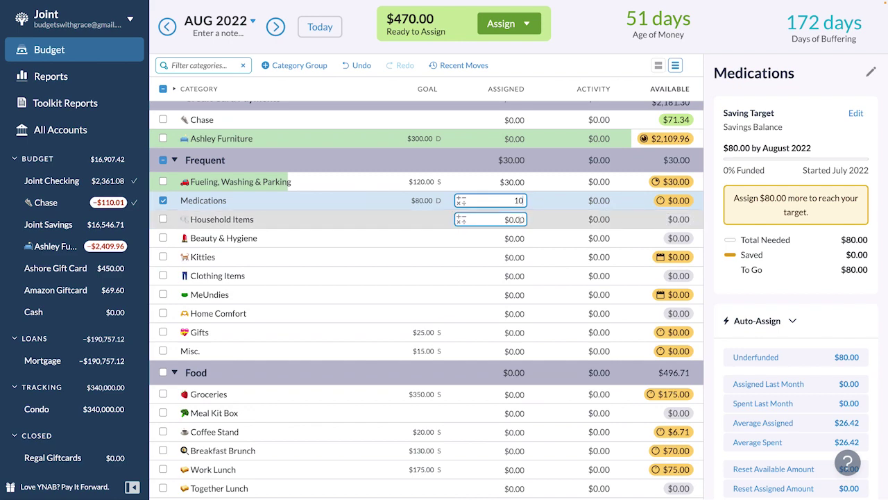
- Assign $15 to Misc. and $87.50 to Groceries in August
left_click(505, 350)
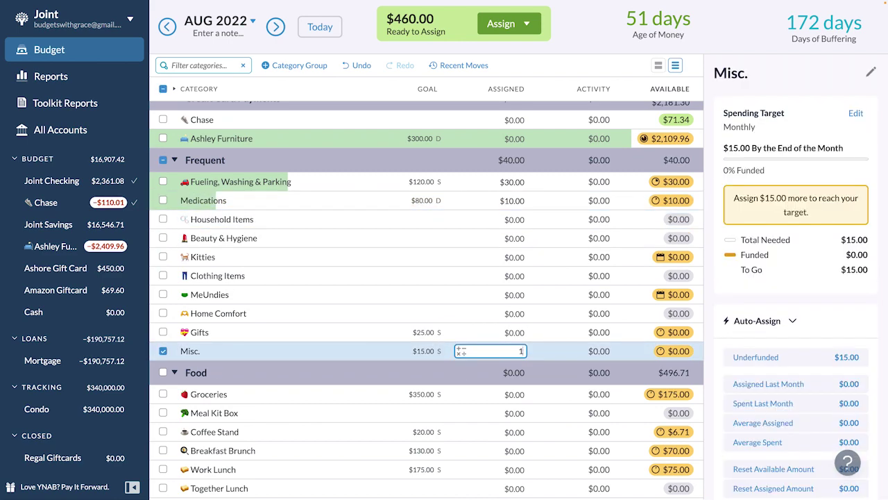
type("15")
key("Return")
scroll(504, 349, "down", 1)
scroll(504, 351, "down", 2)
type("87.5")
key("Return")
- Assign $5 to Coffee Stand and $32.50 to Breakfast Brunch in August
scroll(555, 331, "down", 2)
key("Return")
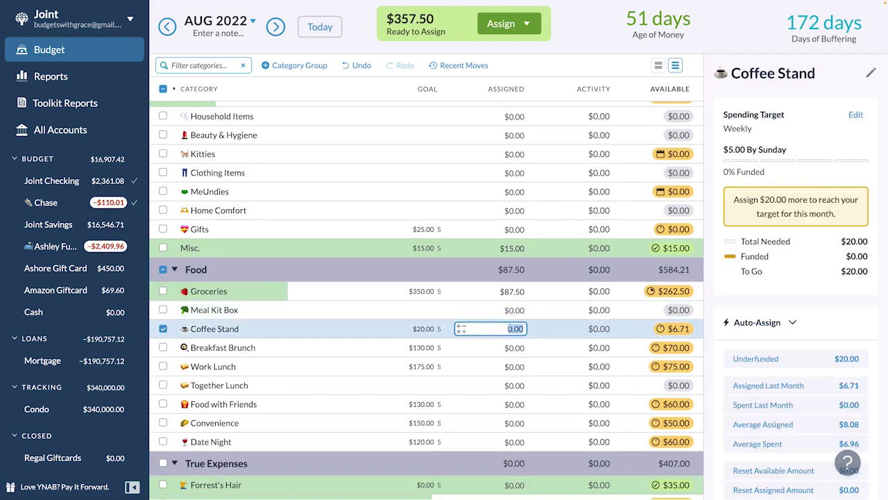
type("5")
key("Return")
type("32.5")
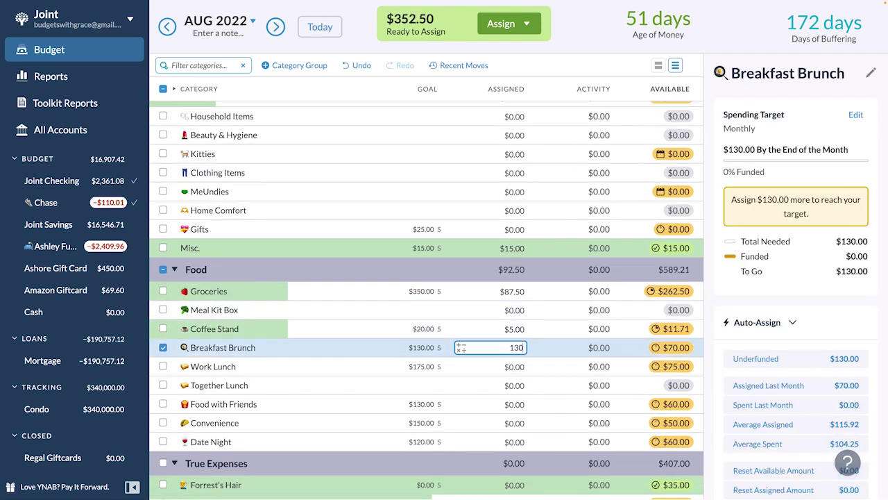
key("Return")
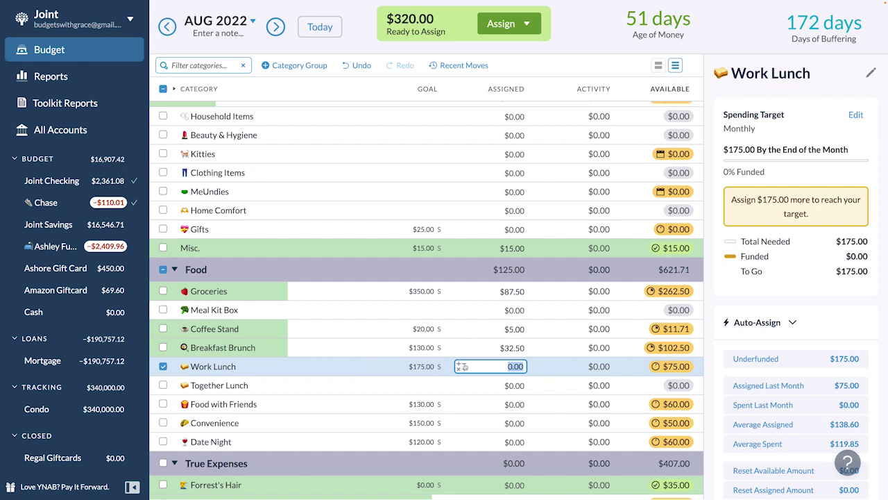
- Assign a quarter of each August target to Work Lunch (175/4) and Food with Friends (130/4), leaving Together Lunch unfunded
type("175/4")
key("Return")
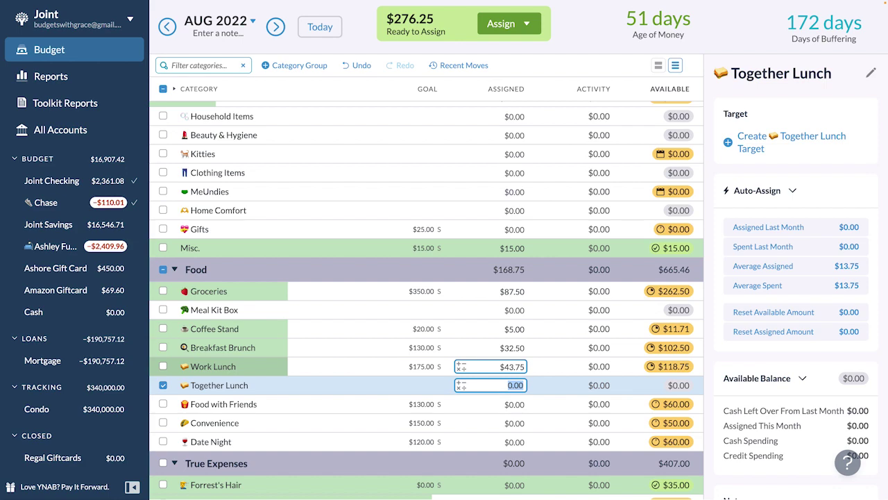
key("Return")
type("130/")
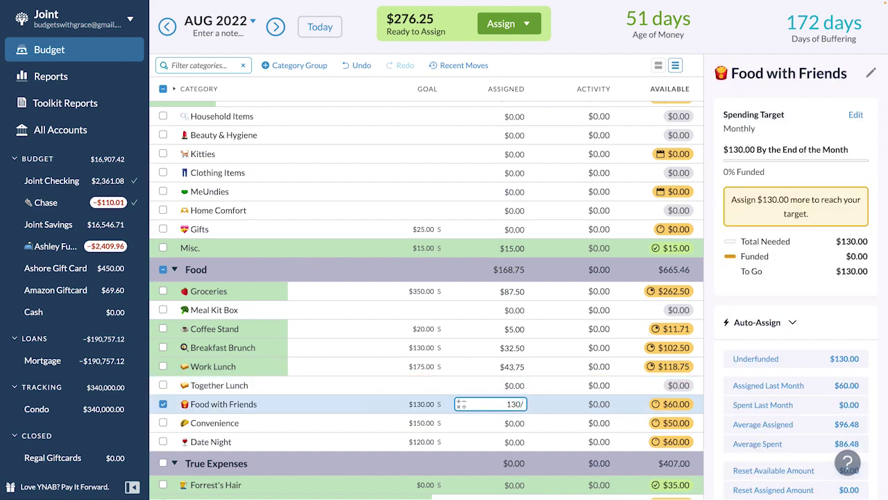
type("4")
key("Return")
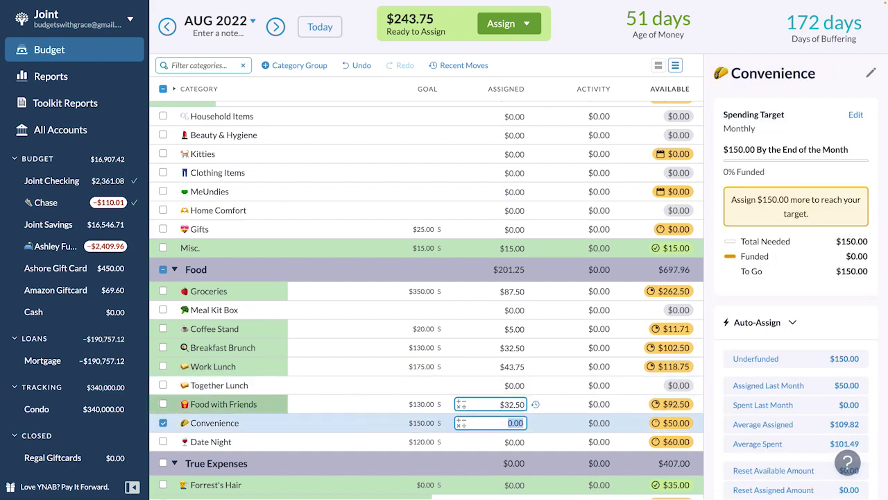
- Assign a quarter of each August target to Convenience (150/4) and Date Night (120/4)
type("150/4")
key("Return")
type("120/4")
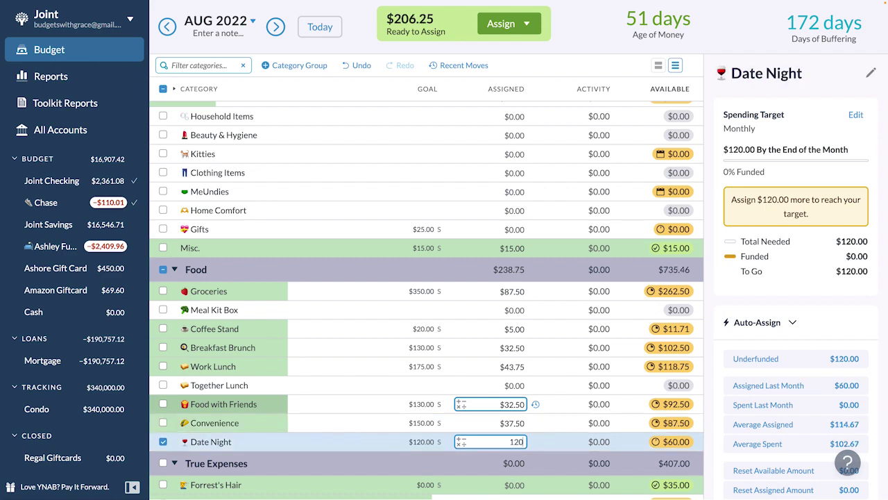
key("Return")
key("Escape")
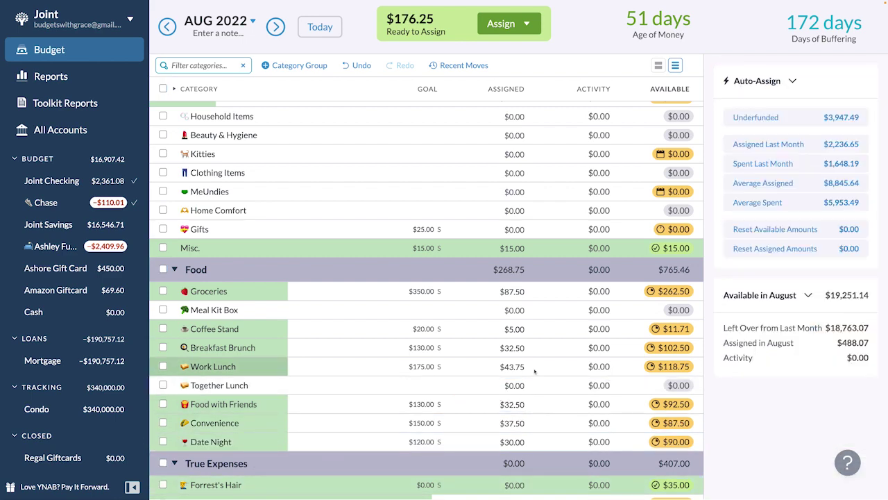
- Set the August amount assigned to Work Lunch to $45
left_click(502, 366)
type("45")
key("Return")
key("Escape")
scroll(382, 399, "down", 3)
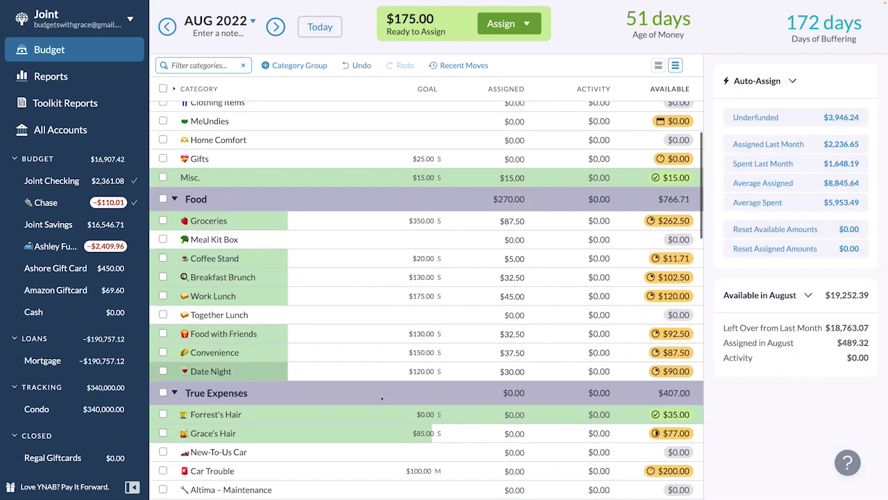
- Go back to the July 2022 budget and assign $40 to Medications
left_click(166, 26)
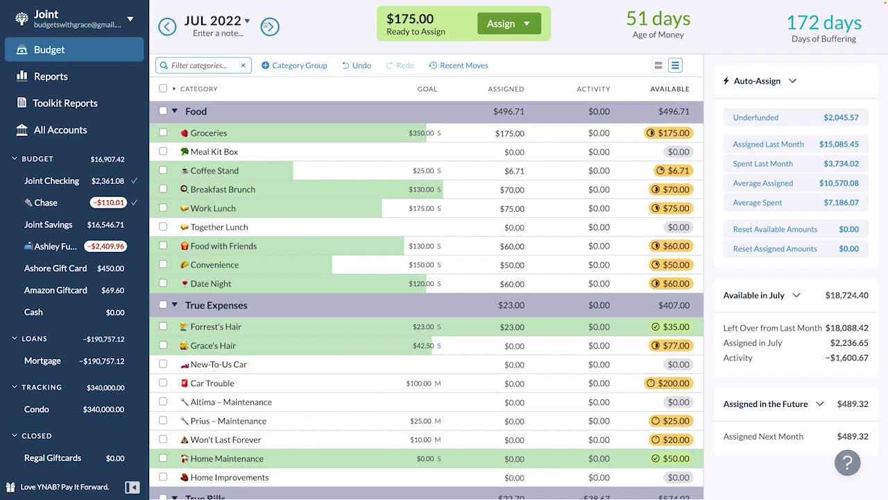
scroll(412, 336, "up", 5)
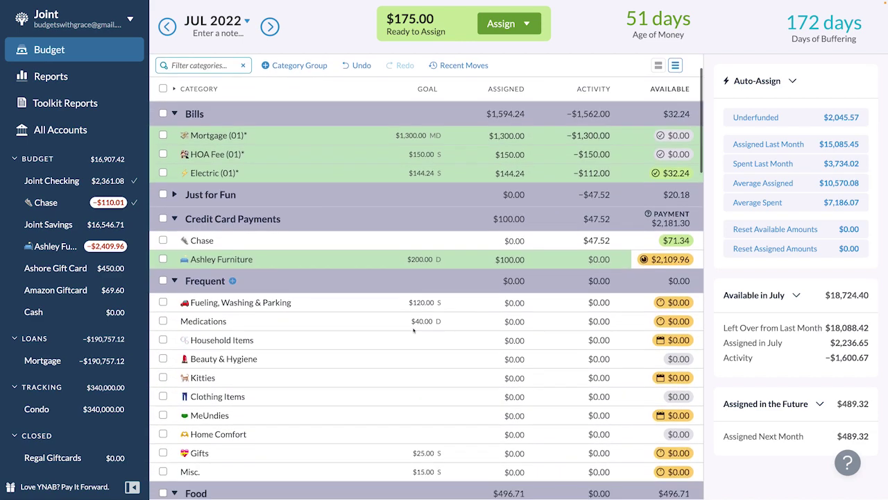
scroll(414, 331, "down", 1)
left_click(512, 266)
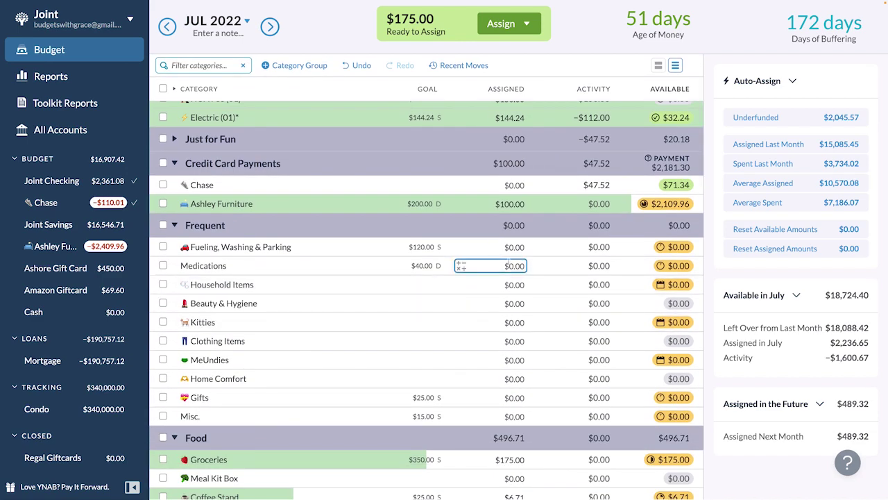
type("40")
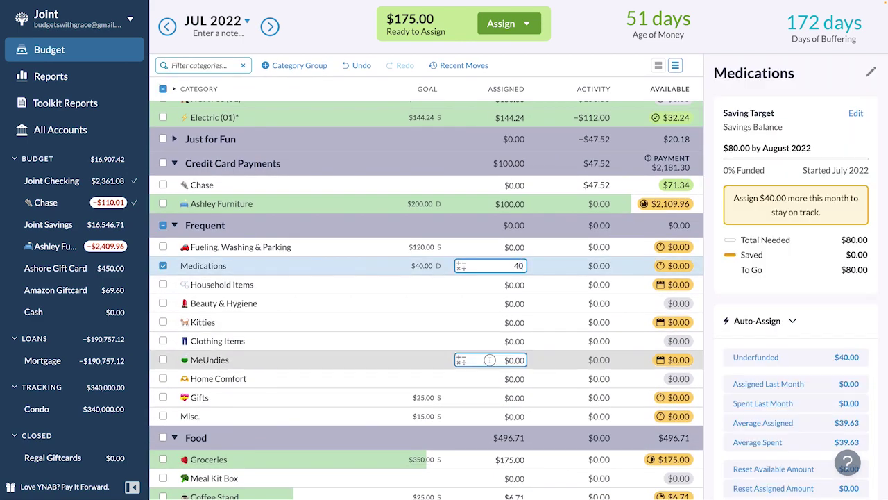
left_click(503, 359)
- Compare True Expenses in August, assign $43 in July to the hair category due August 1st, and return to the August budget
left_click(270, 33)
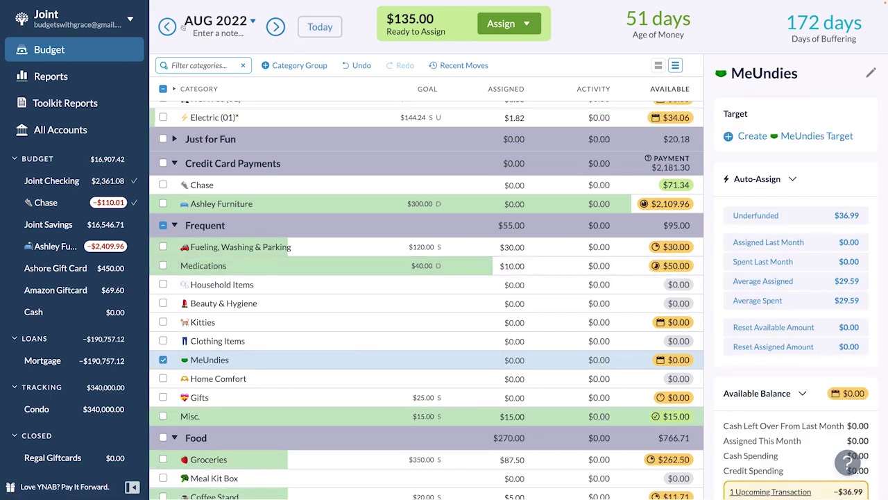
left_click(458, 304)
scroll(458, 297, "down", 1)
scroll(458, 297, "down", 5)
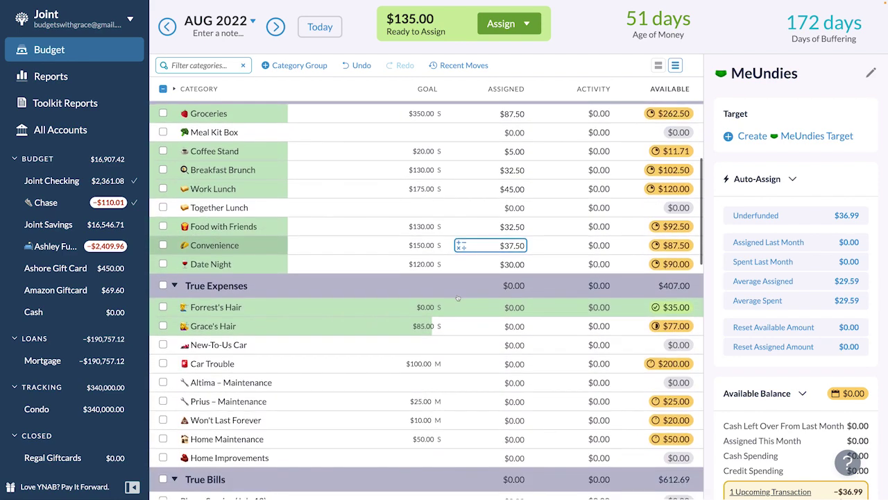
left_click(466, 327)
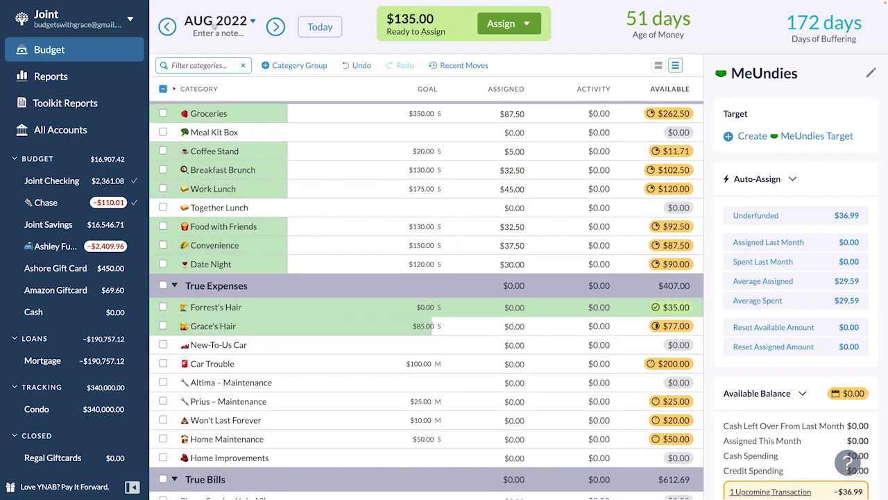
key("Escape")
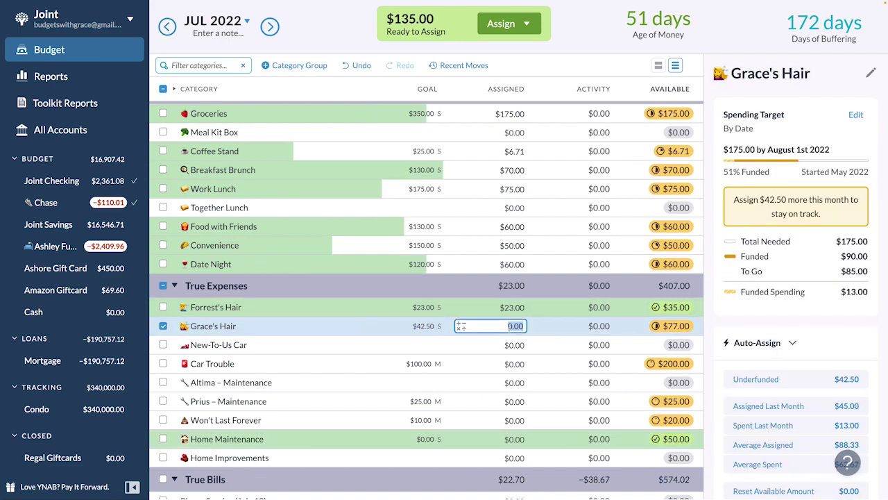
type("43")
key("Return")
left_click(270, 27)
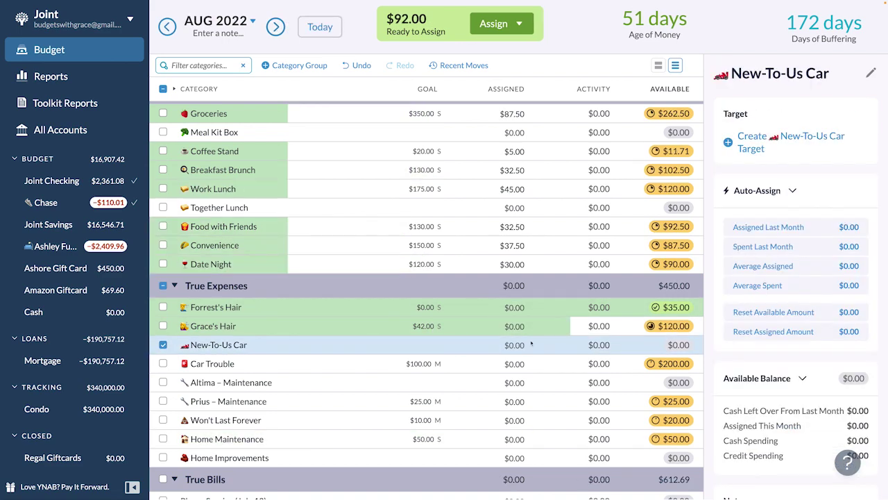
left_click(525, 327)
key("Escape")
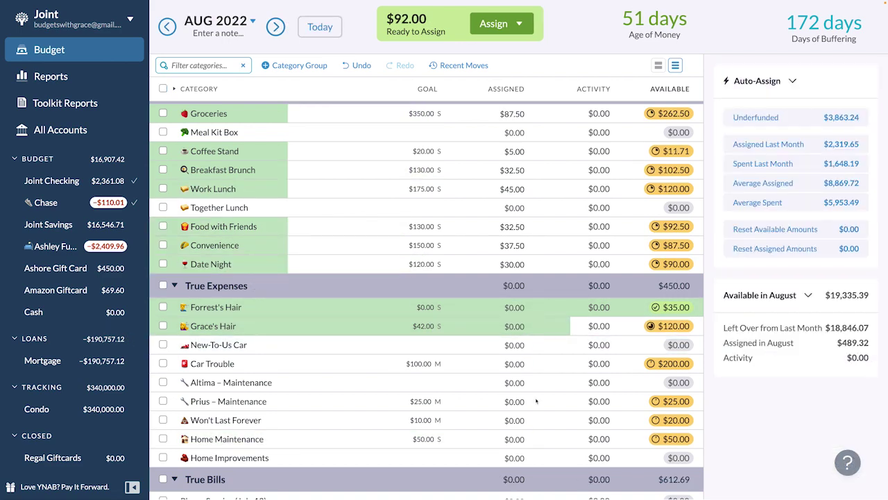
- Assign $25 to Gifts in the August Frequent group
scroll(534, 392, "down", 2)
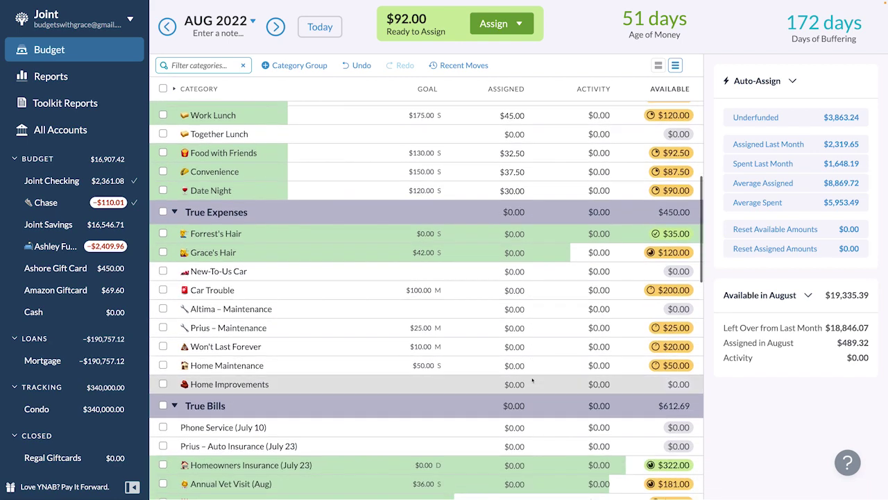
scroll(532, 379, "down", 10)
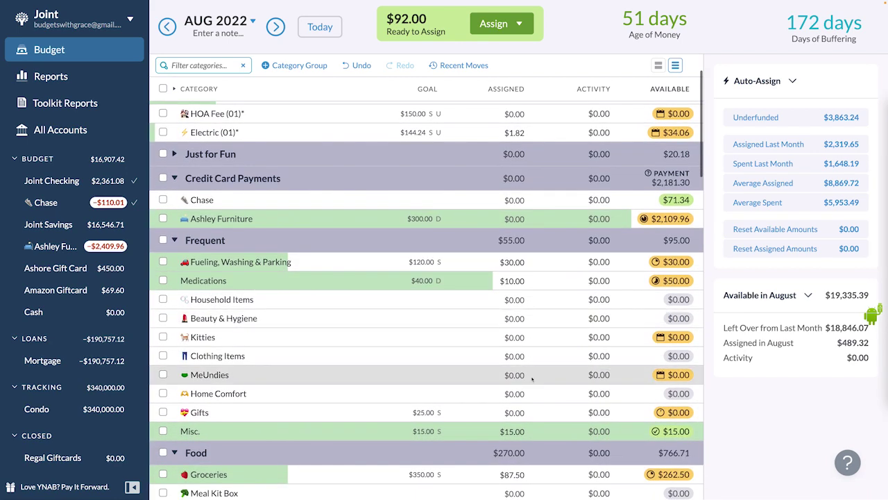
left_click(517, 412)
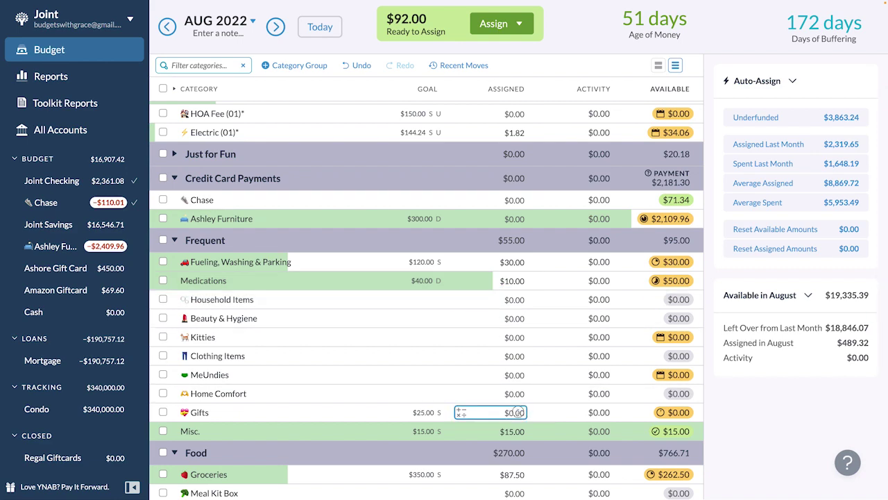
left_click(517, 412)
type("25")
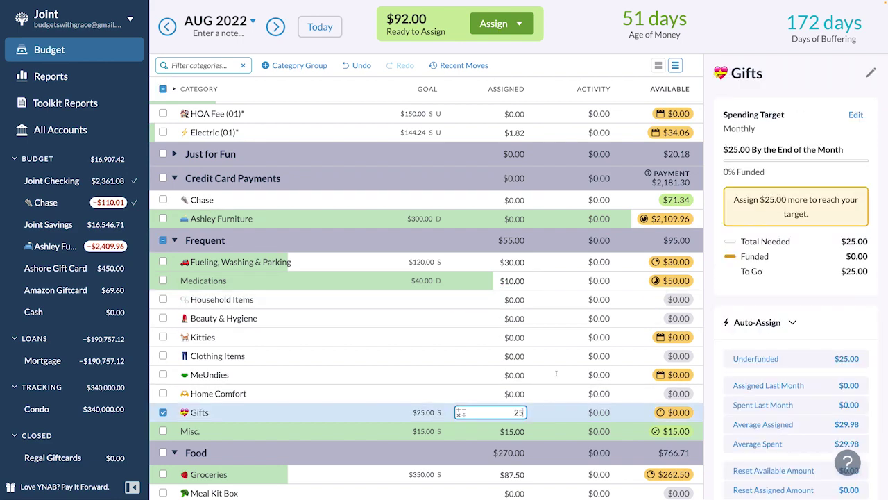
key("Return")
- Assign the remaining $67 to the Electric category in August, and clear the category selection
scroll(507, 310, "up", 1)
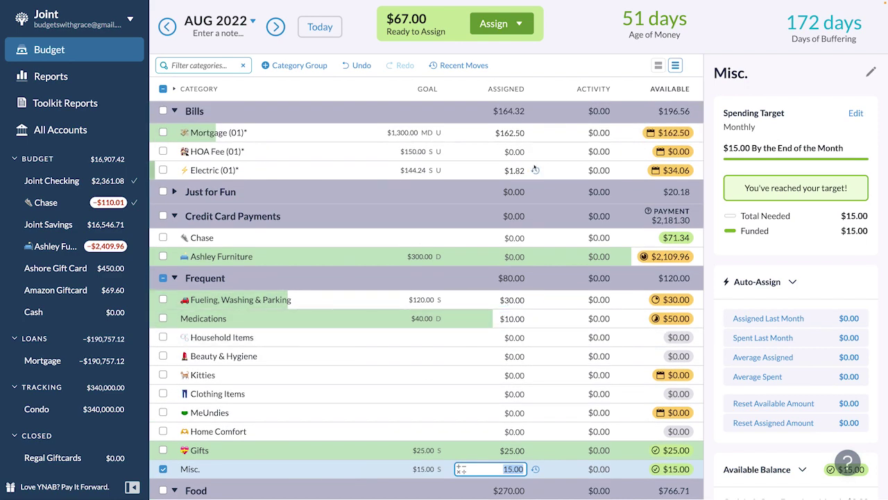
left_click(501, 27)
key("Tab")
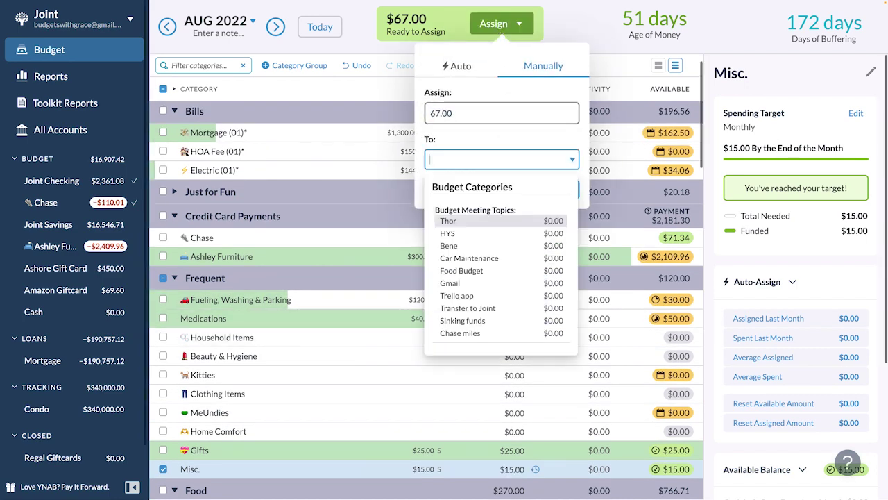
type("ele")
key("Return")
key("Return")
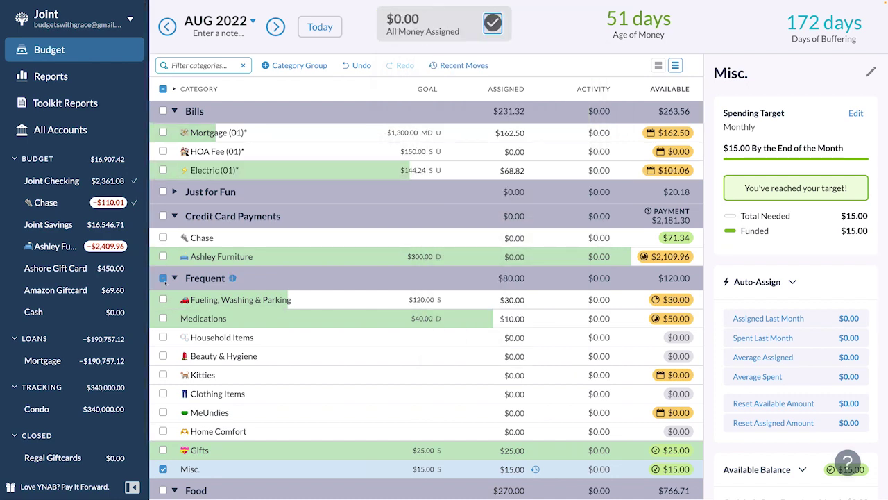
left_click(162, 278)
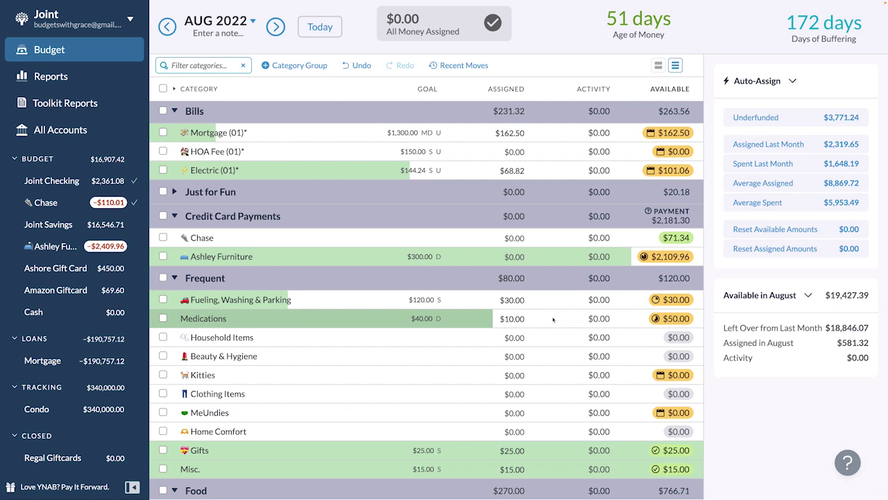
- Undo the August assignments to Electric and Gifts
scroll(553, 319, "up", 1)
left_click(356, 66)
left_click(357, 66)
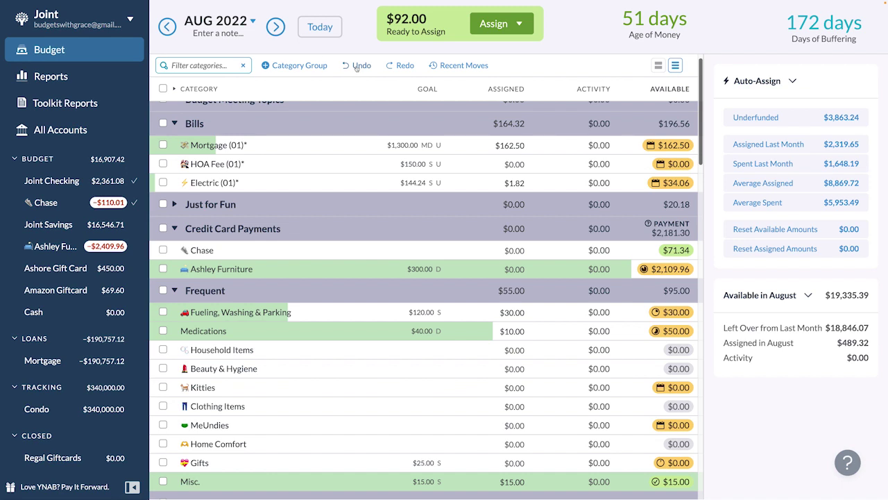
- Undo the $43 July assignment to the hair category due August 1st, and set August's Electric assignment to $0
left_click(510, 182)
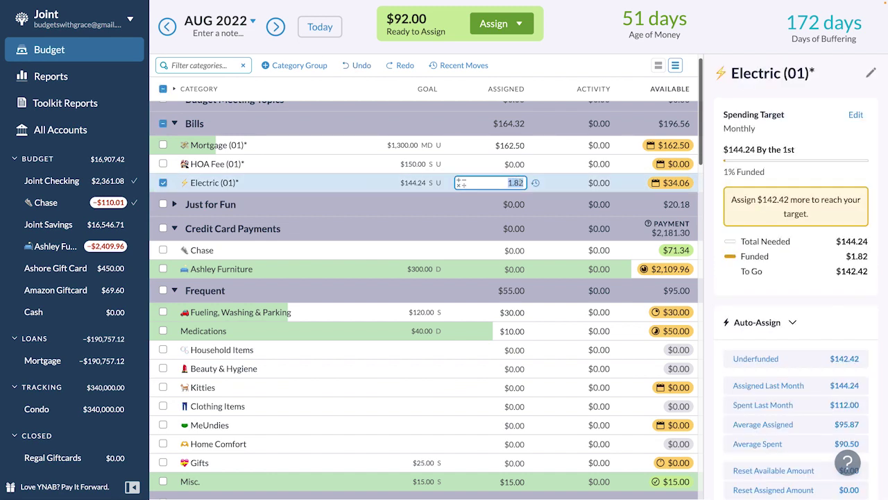
left_click(361, 66)
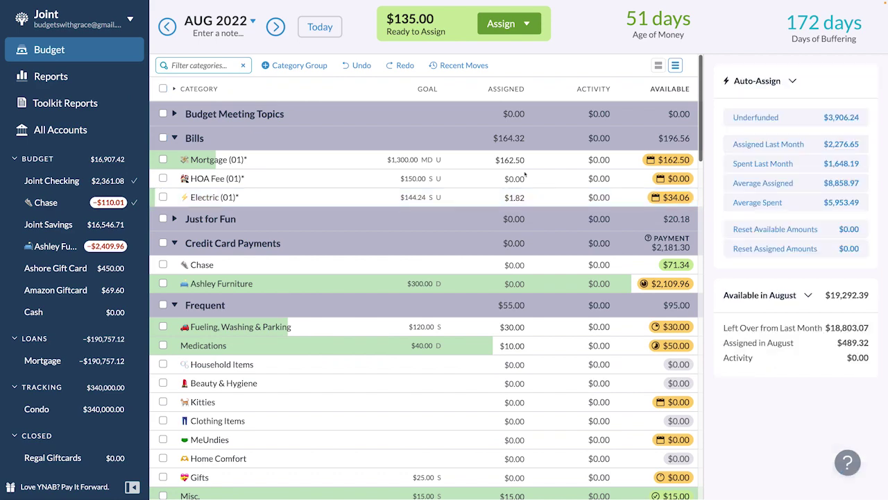
left_click(529, 196)
type("0")
key("Return")
- In August Bills, assign one eighth of $150 to HOA Fee and one eighth of $144.24 to Electric
left_click(514, 179)
type("150/8")
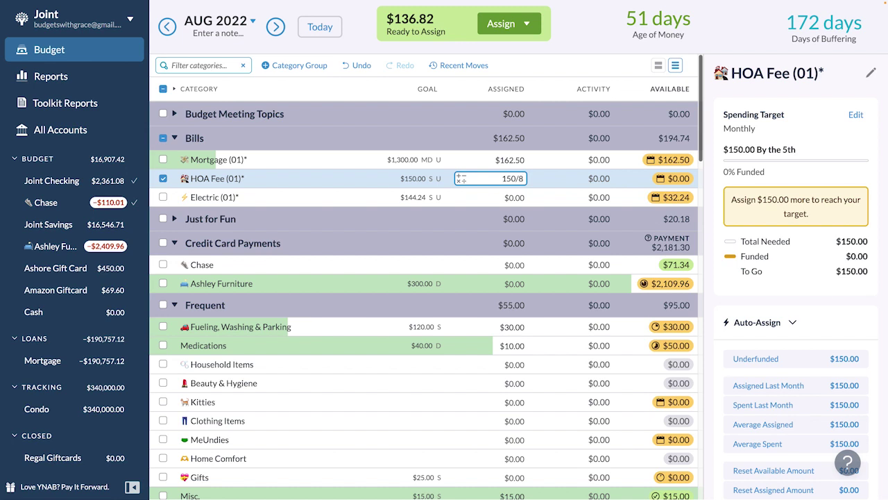
key("Tab")
type("1")
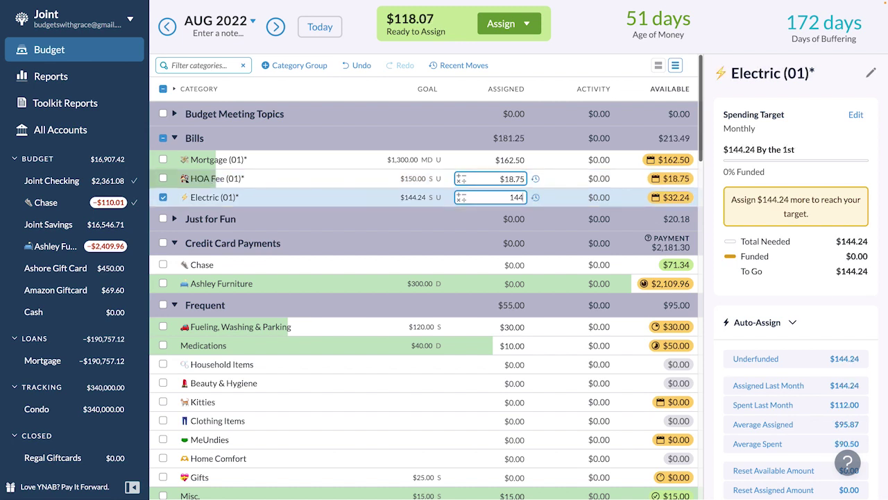
type("44.24/8")
key("Return")
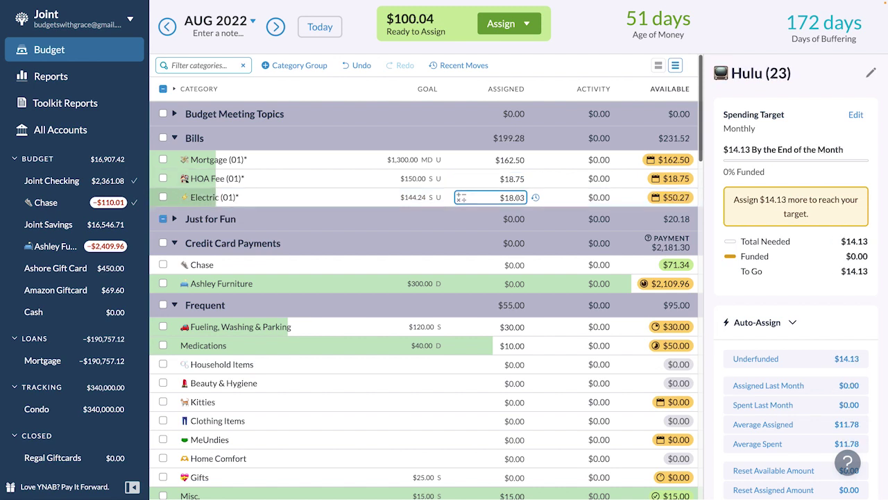
left_click(162, 220)
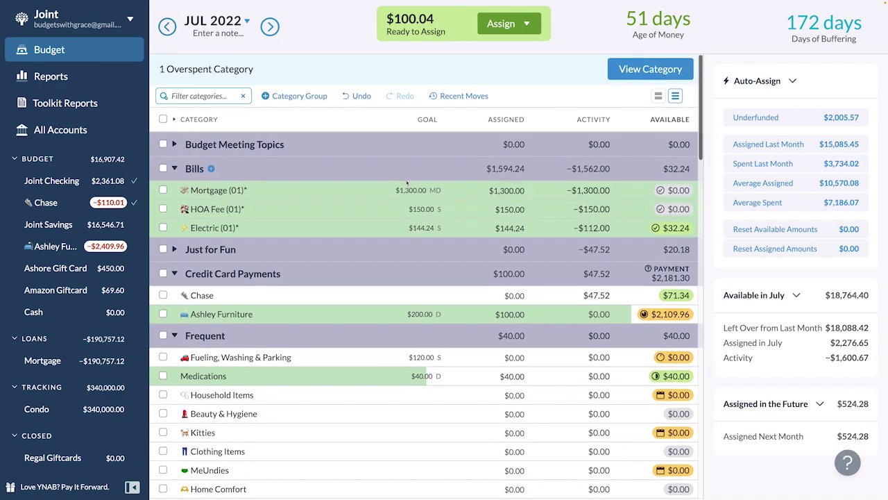
- Assign $43 in July to the True Expenses hair category that is due August 1st
scroll(407, 183, "down", 6)
scroll(407, 183, "up", 4)
scroll(407, 183, "down", 2)
scroll(490, 216, "up", 2)
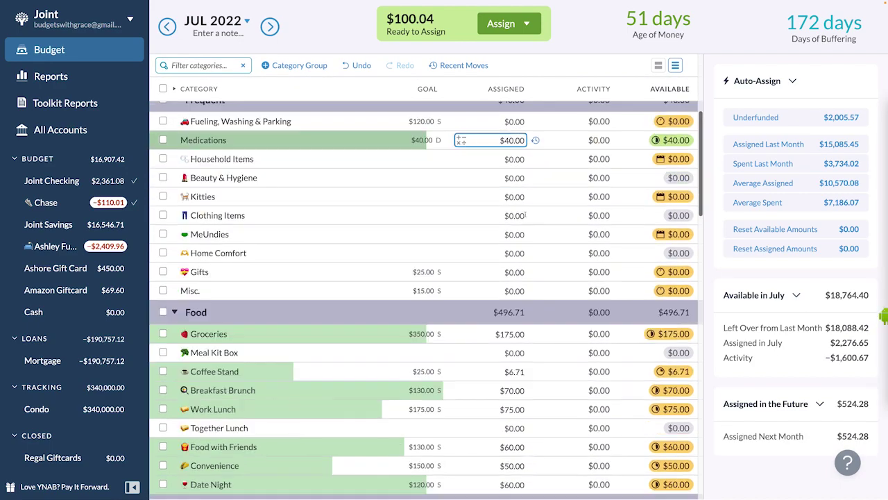
scroll(526, 211, "down", 15)
scroll(525, 210, "up", 15)
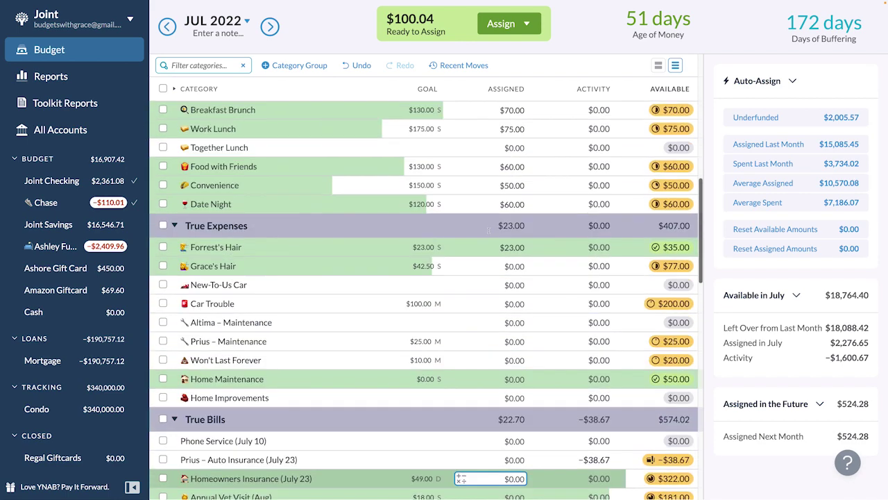
left_click(513, 300)
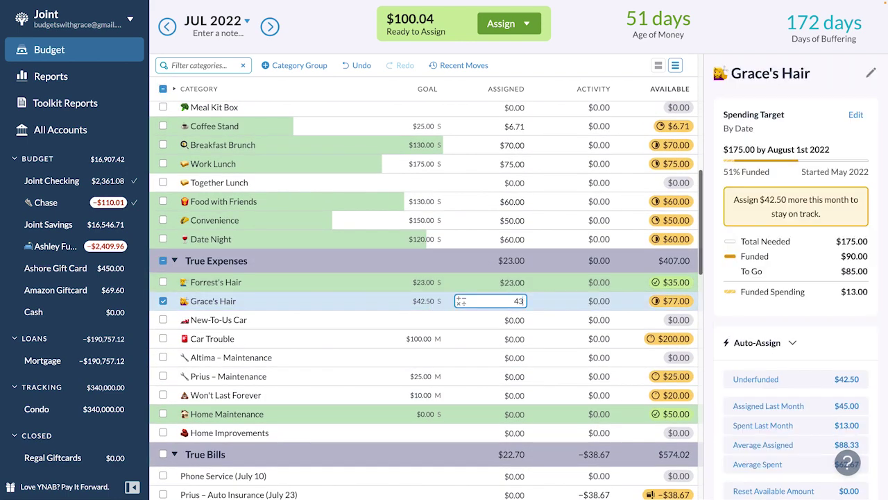
type("43")
key("Return")
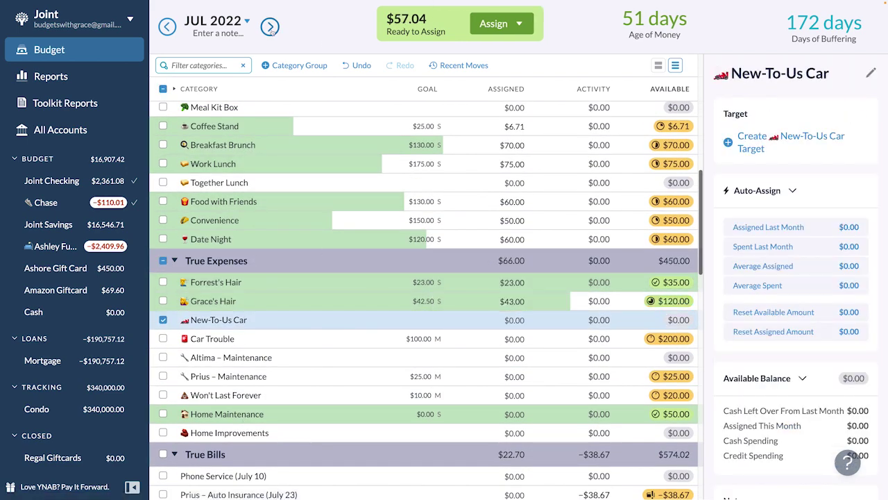
- Assign $42 in August to the same hair category, and clear the category selection
left_click(271, 27)
left_click(514, 301)
type("4")
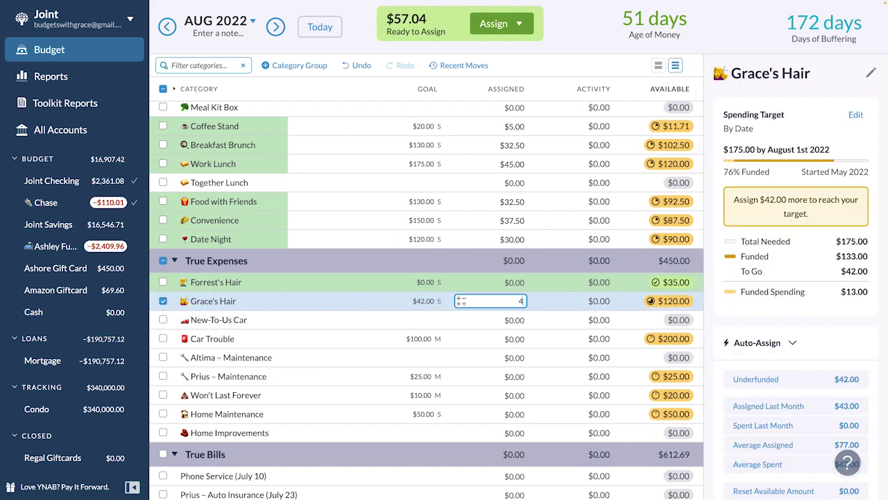
type("2")
key("Return")
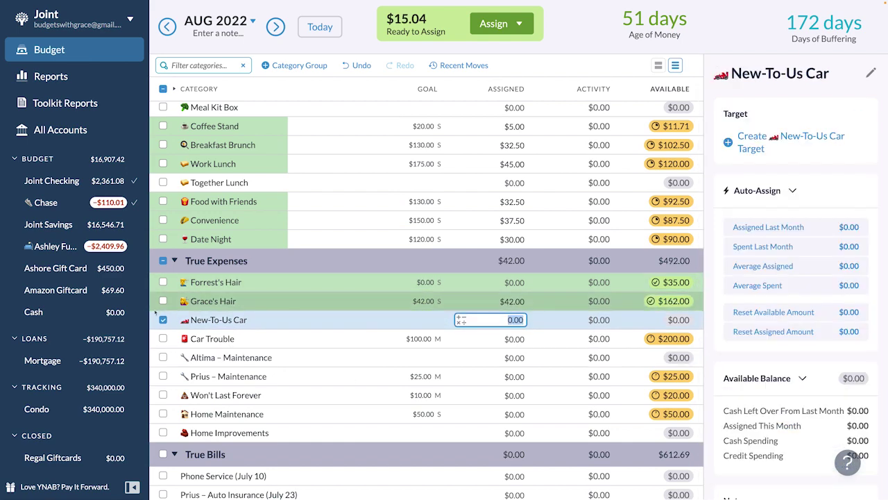
left_click(162, 319)
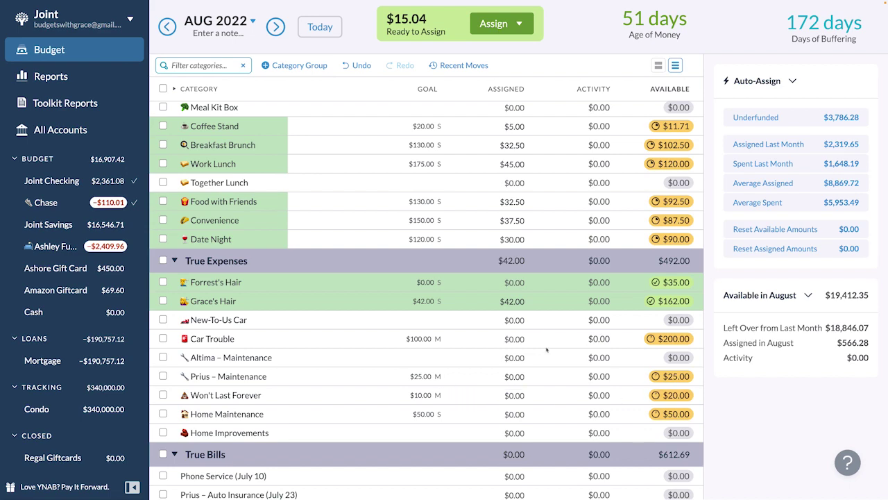
- In the August Food group, set the assignments for Groceries to $90 and Breakfast Brunch to $35
scroll(541, 357, "down", 1)
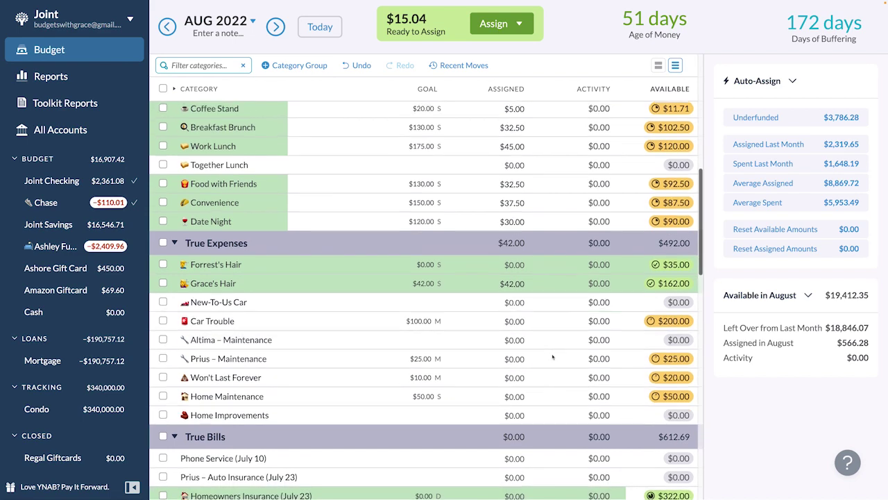
scroll(553, 356, "up", 2)
scroll(552, 357, "up", 3)
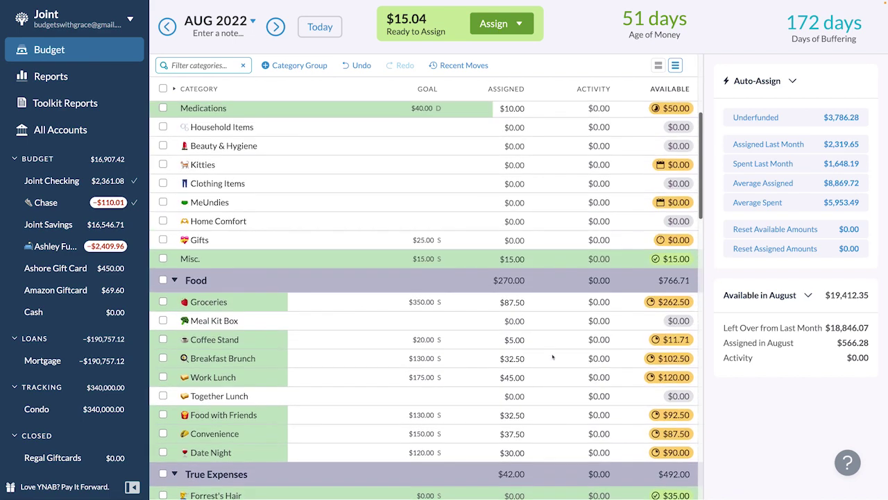
scroll(552, 356, "up", 2)
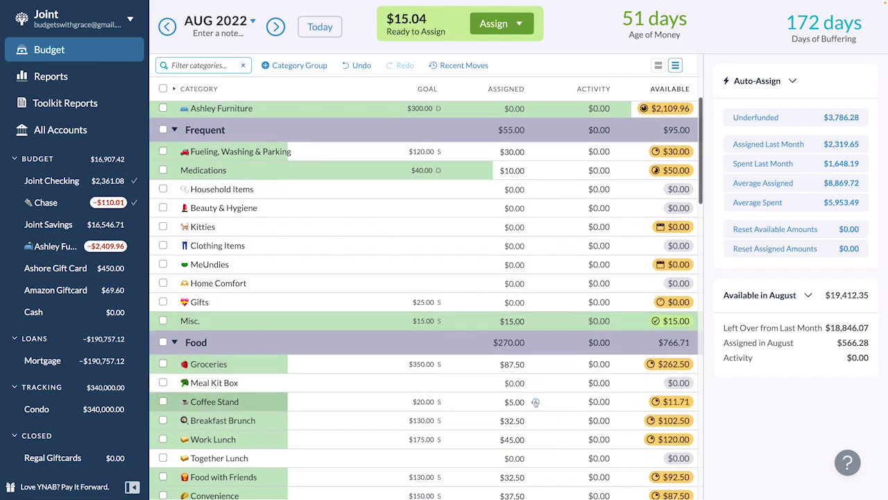
scroll(535, 402, "up", 1)
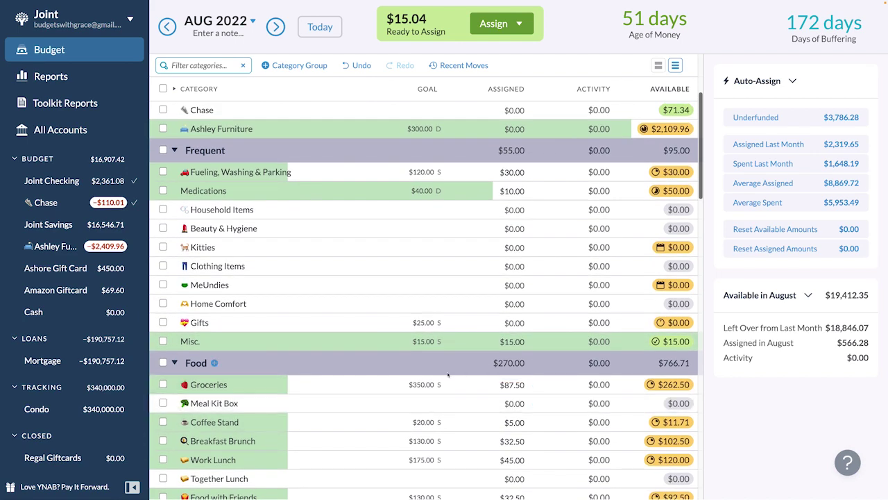
scroll(486, 375, "down", 3)
left_click(486, 368)
scroll(448, 375, "down", 1)
key("Up")
key("Up")
key("Up")
type("90")
key("Down")
key("Down")
key("Down")
type("35")
- Set the August assignments for Food with Friends to $35 and Convenience to $40
key("Down")
key("Down")
key("Down")
type("35")
key("Down")
type("40")
key("Down")
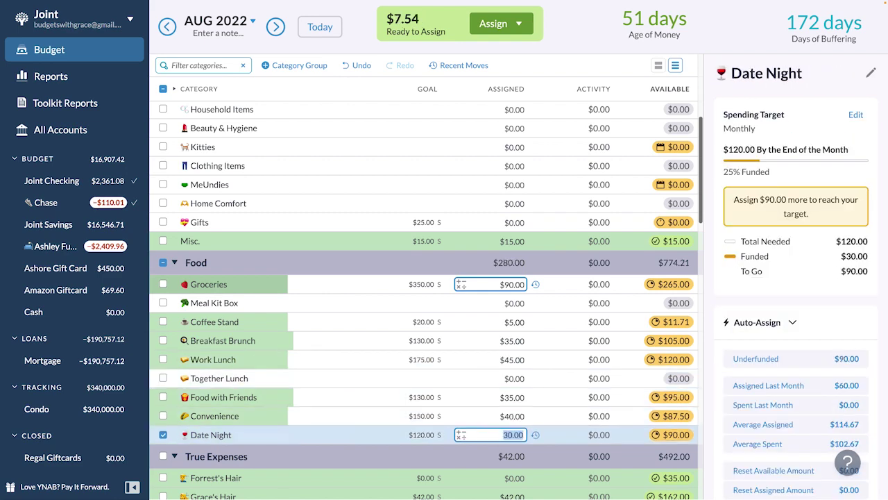
key("Escape")
- Set the August assignment for Fueling, Washing & Parking in the Frequent group to $35
scroll(569, 382, "up", 5)
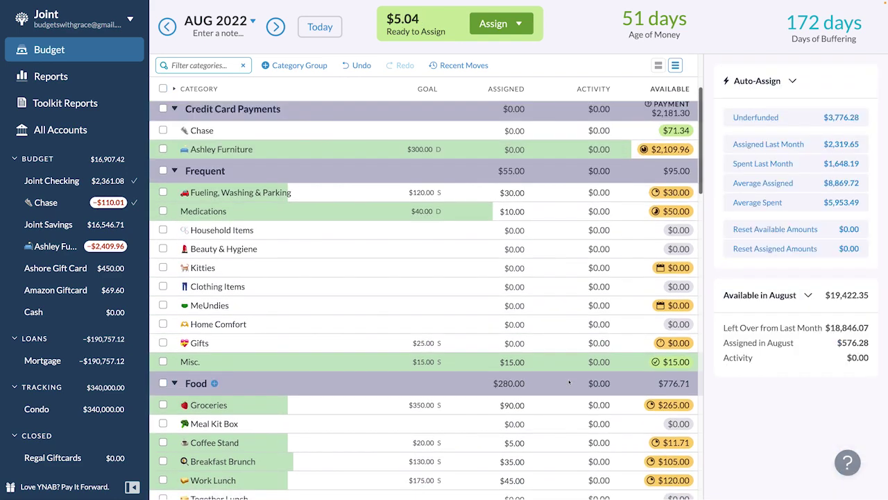
left_click(510, 295)
type("35")
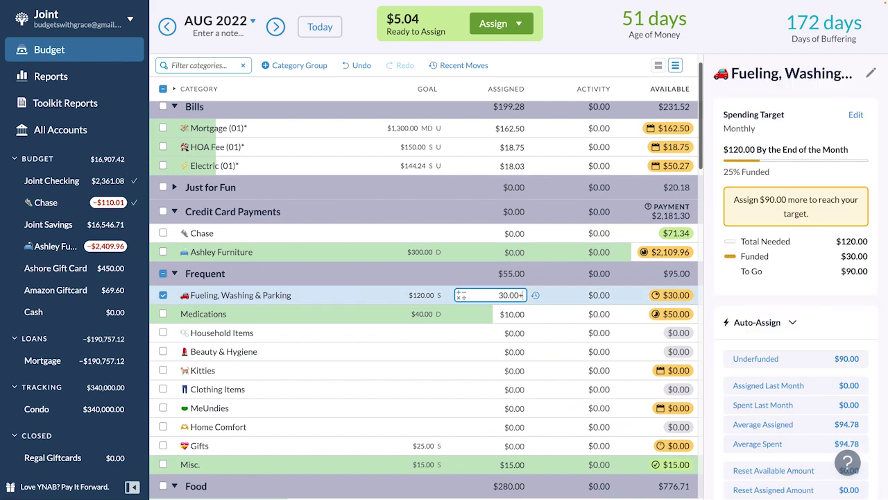
key("Down")
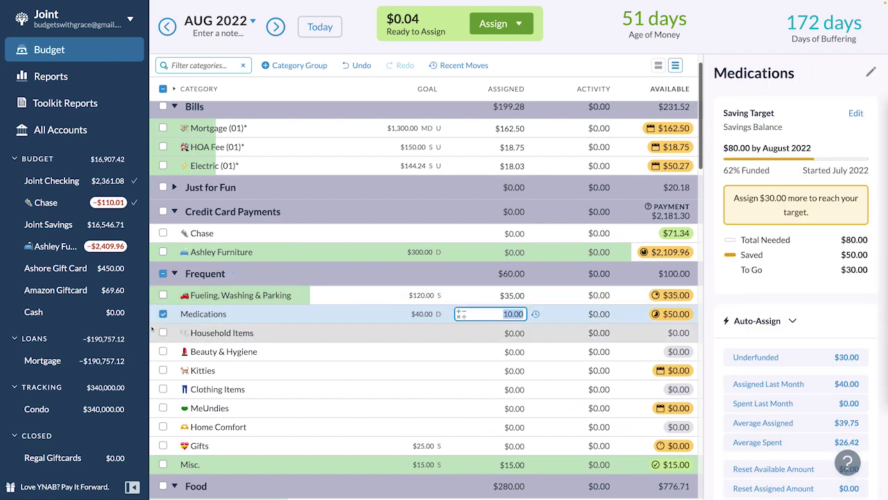
key("Escape")
left_click(319, 26)
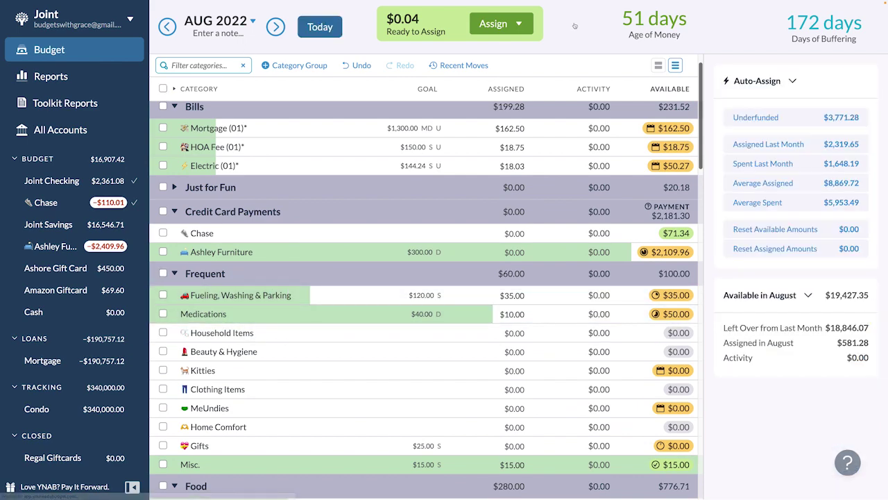
left_click(500, 25)
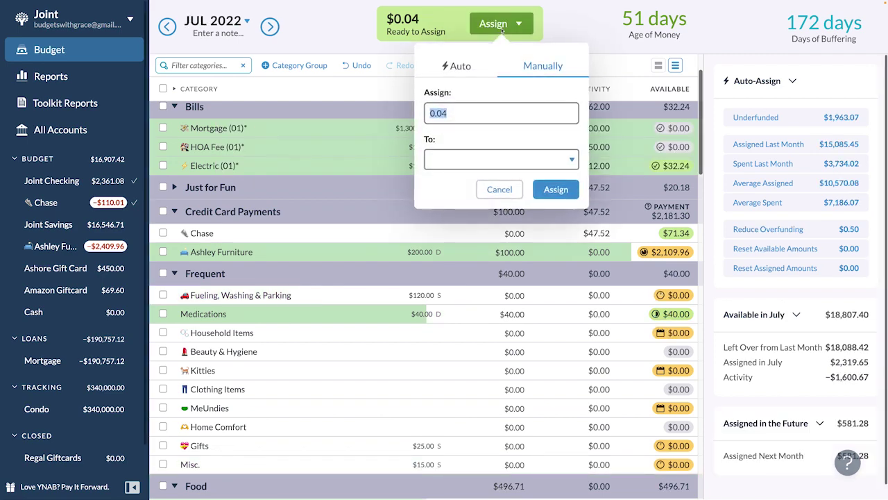
left_click(499, 188)
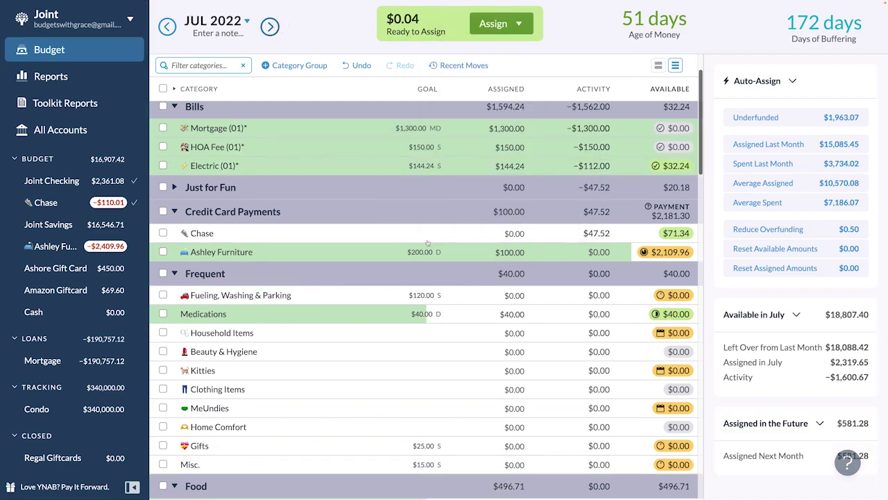
left_click(270, 26)
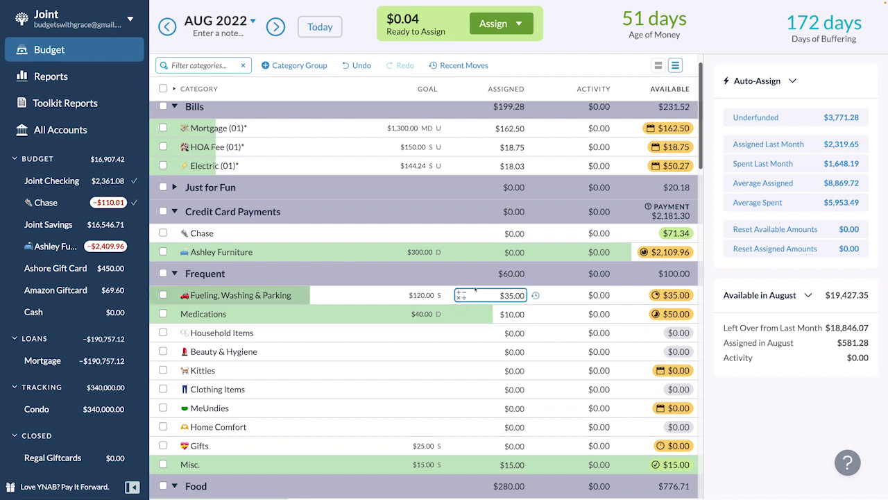
- Assign the remaining $0.04 to the Electric category in August, and clear the category selection
left_click(512, 169)
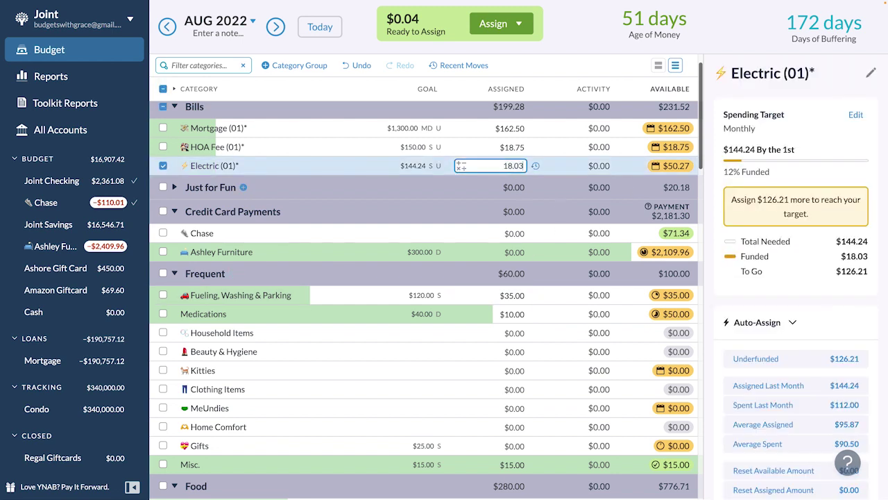
left_click(493, 23)
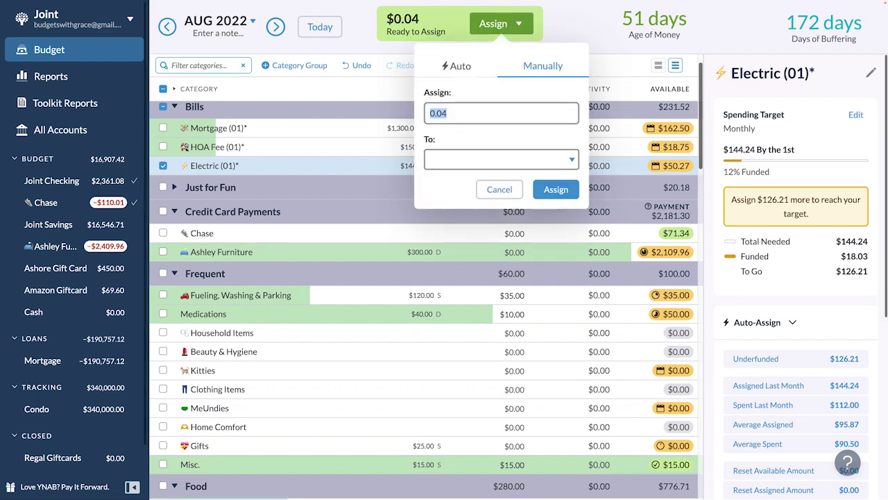
left_click(501, 159)
type("el")
key("Return")
left_click(557, 188)
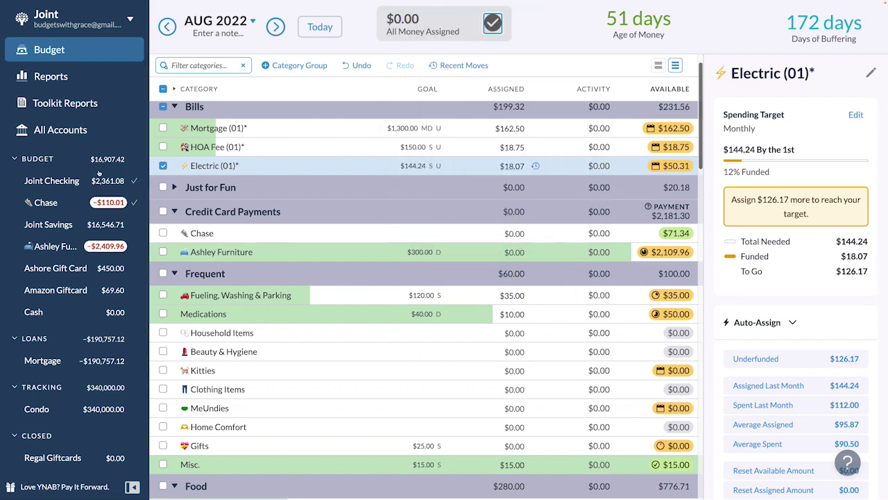
left_click(163, 167)
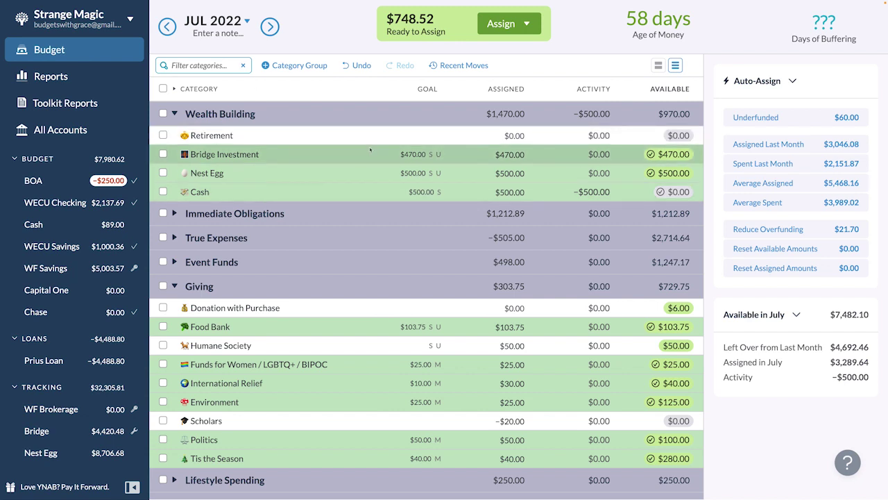
- In the Strange Magic July budget, expand Immediate Obligations and True Expenses, and review the move history of Phone Service (July / Dec 10)
left_click(458, 197)
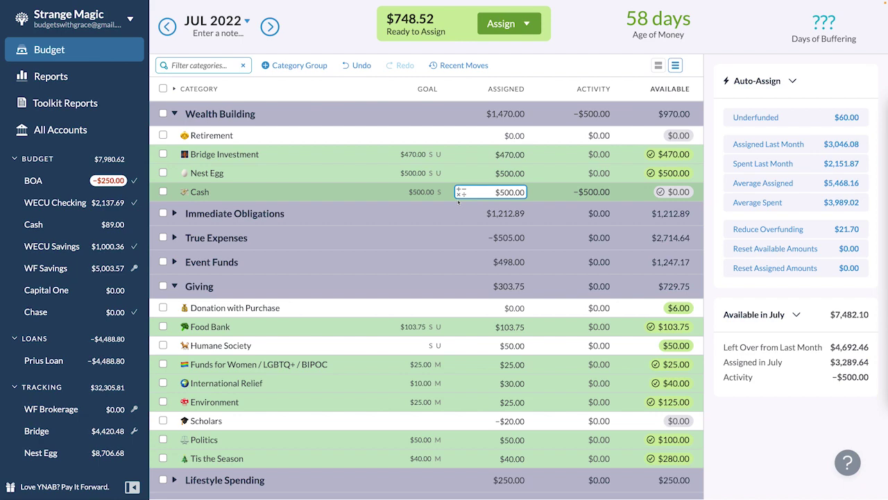
mouse_move(801, 119)
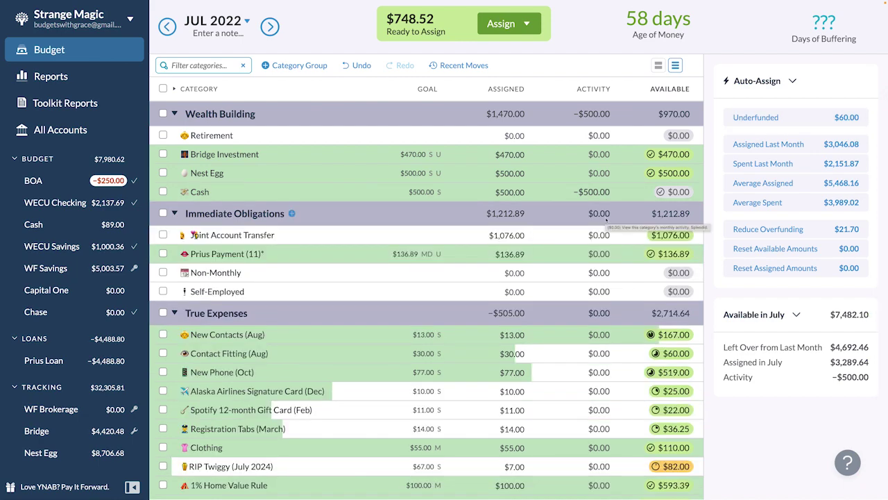
scroll(606, 219, "down", 2)
left_click(486, 479)
left_click(483, 460)
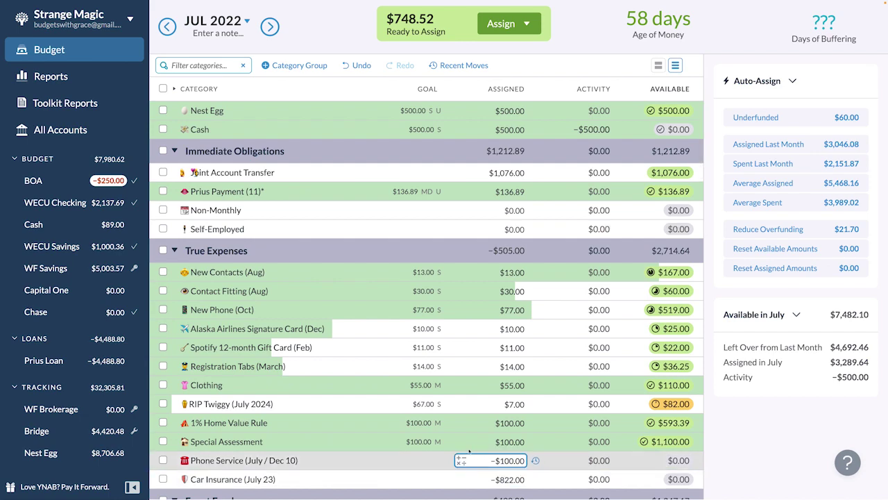
scroll(469, 451, "down", 2)
left_click(401, 415)
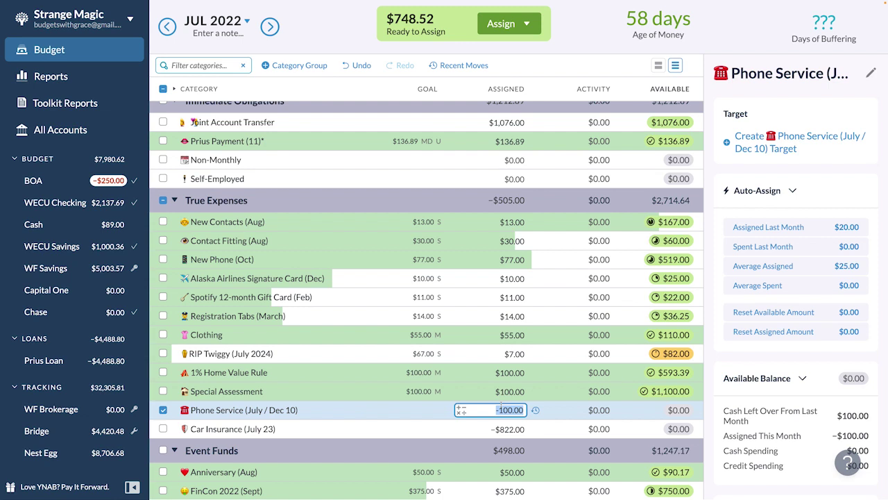
left_click(535, 410)
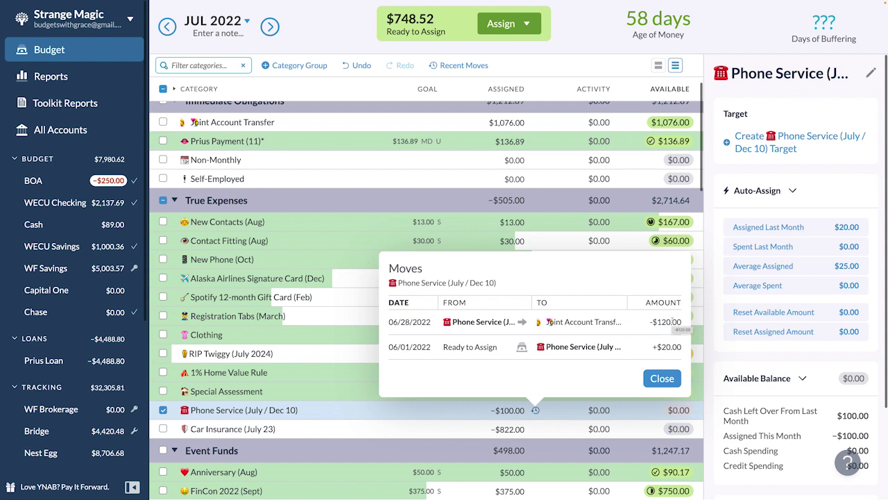
left_click_drag(545, 322, 614, 321)
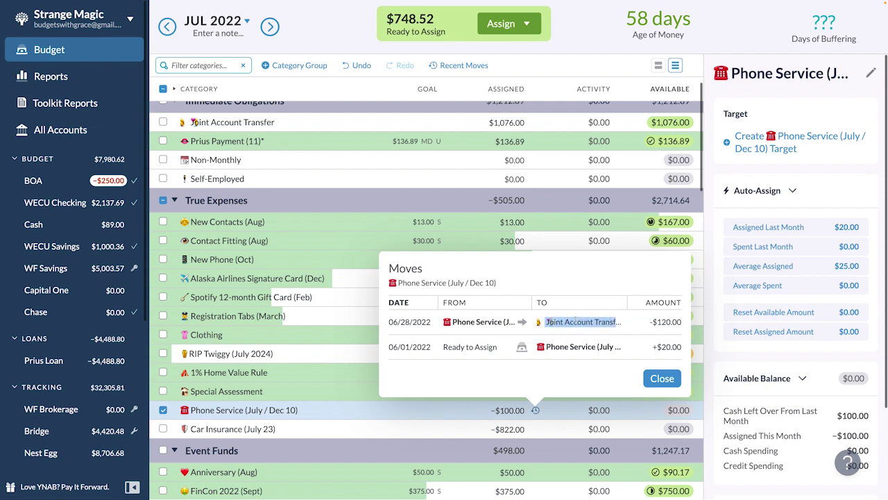
- Finish checking the Phone Service (July / Dec 10) transfer to Joint Account Transfer, and close its move history
left_click(615, 321)
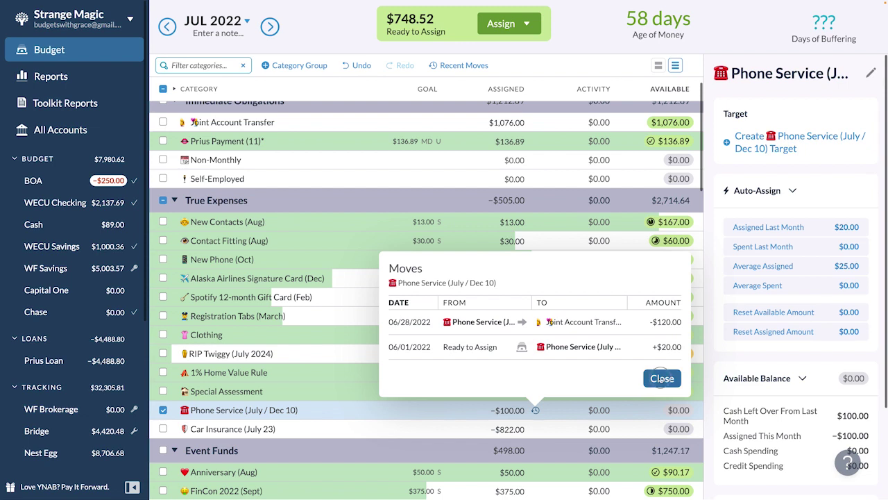
left_click(662, 378)
left_click(511, 409)
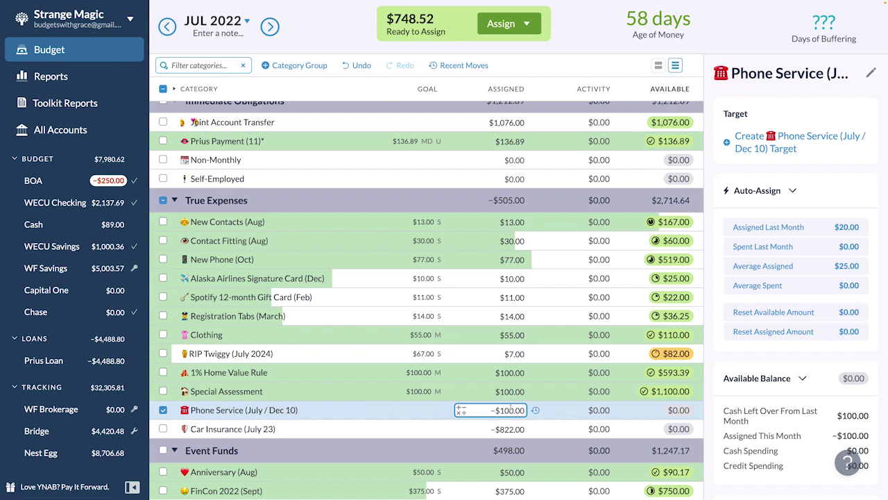
key("Return")
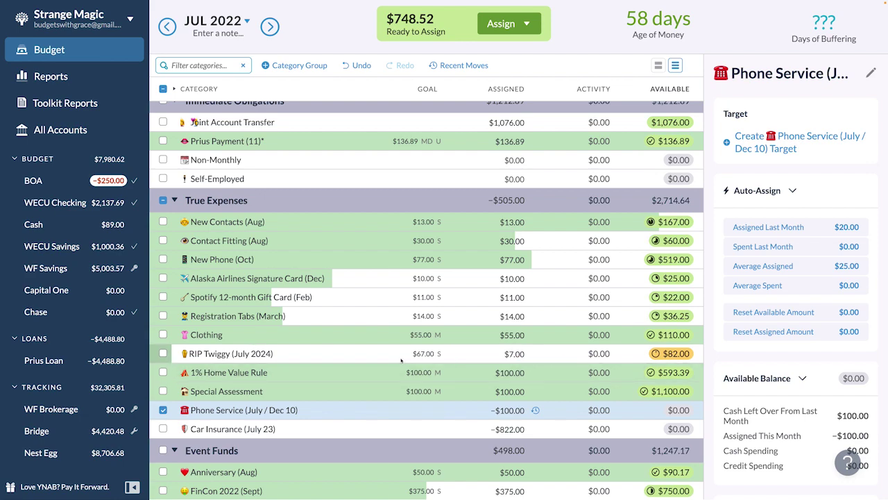
- Review the move history of RIP Twiggy (July 2024) and add $60 to its July assignment
left_click(535, 354)
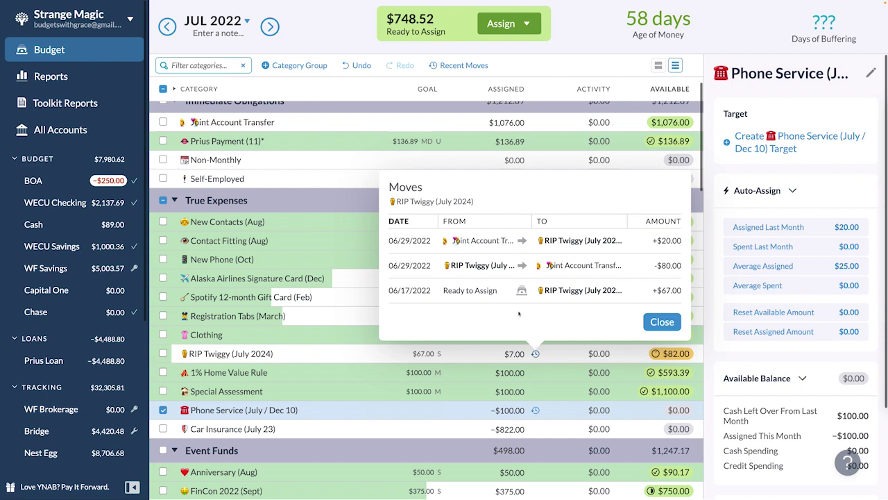
left_click(502, 353)
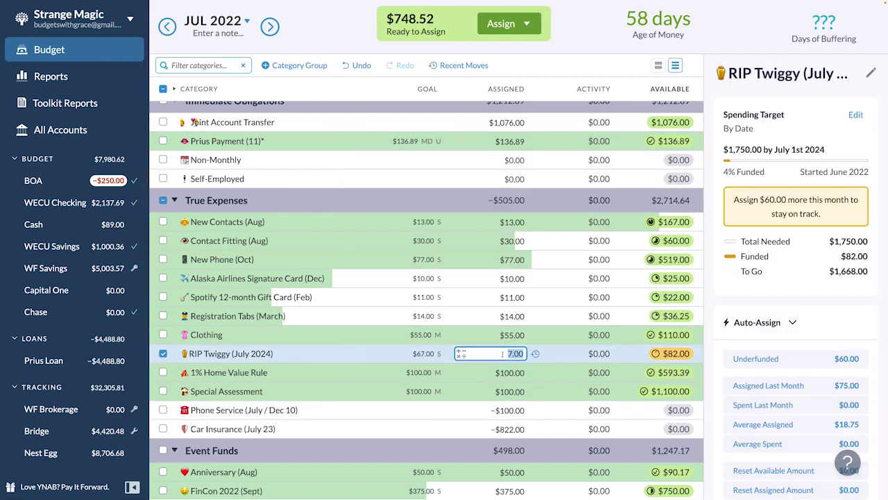
key("Right")
type("+60")
key("Tab")
key("Escape")
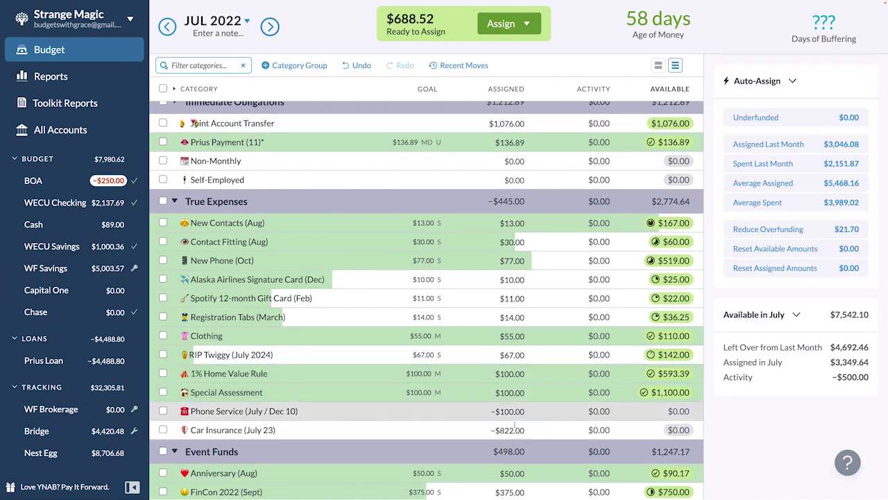
- Switch the budget to August 2022 and select the Bridge Investment category in Wealth Building
left_click(535, 411)
key("Escape")
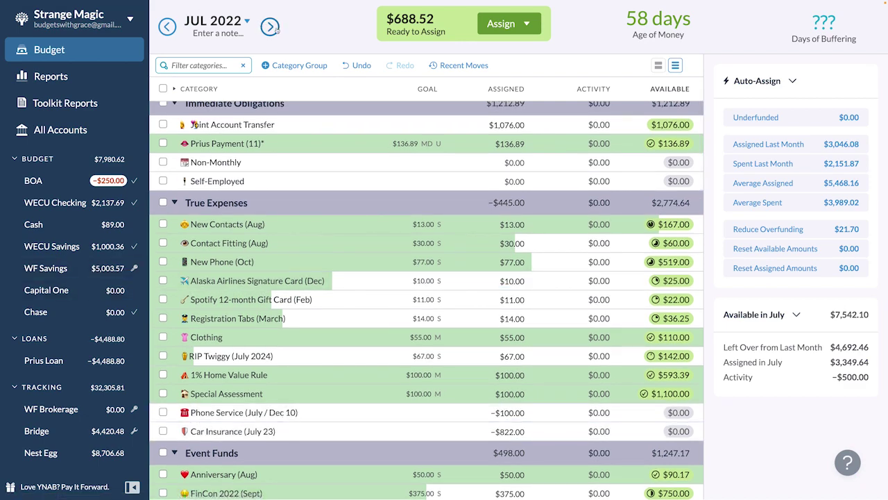
left_click(270, 26)
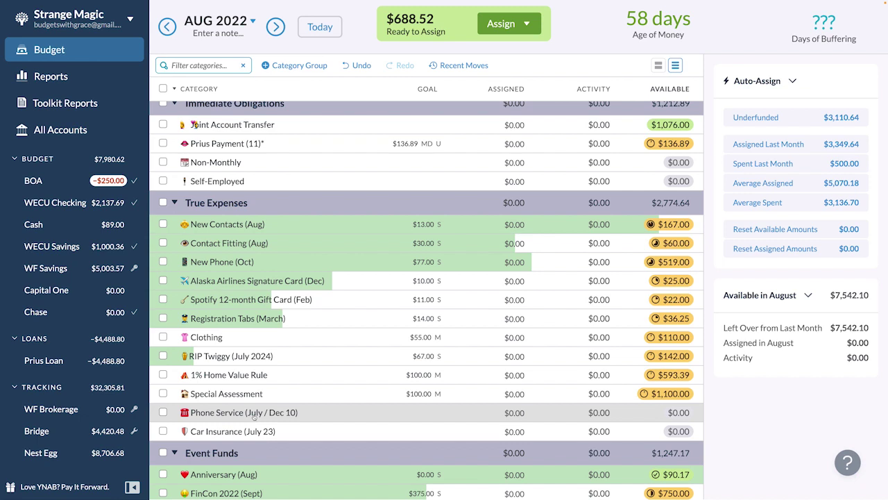
left_click_drag(254, 415, 255, 417)
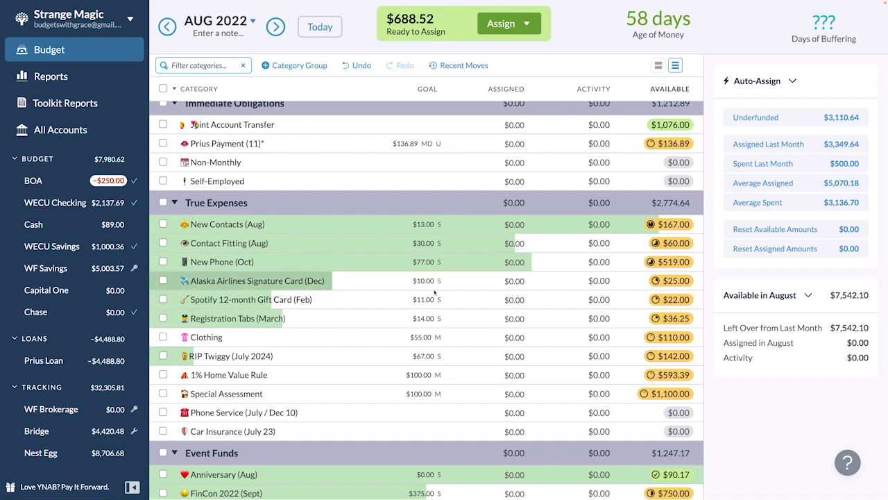
scroll(430, 275, "up", 3)
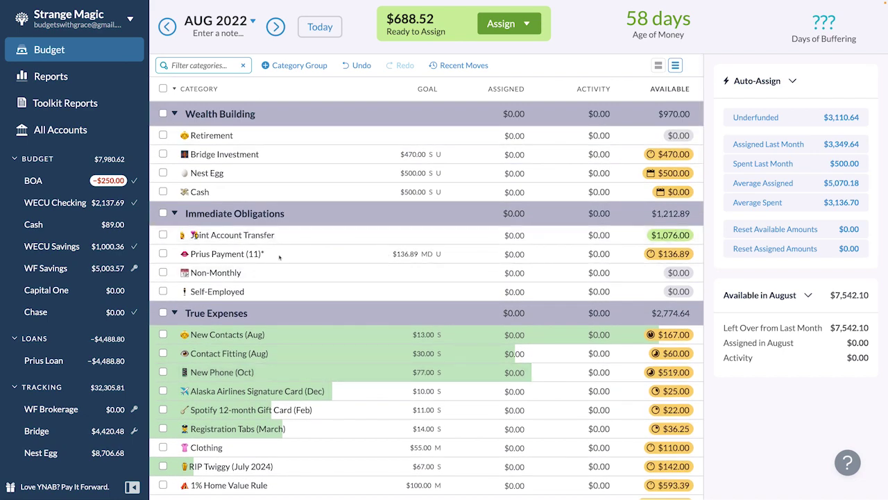
left_click(263, 140)
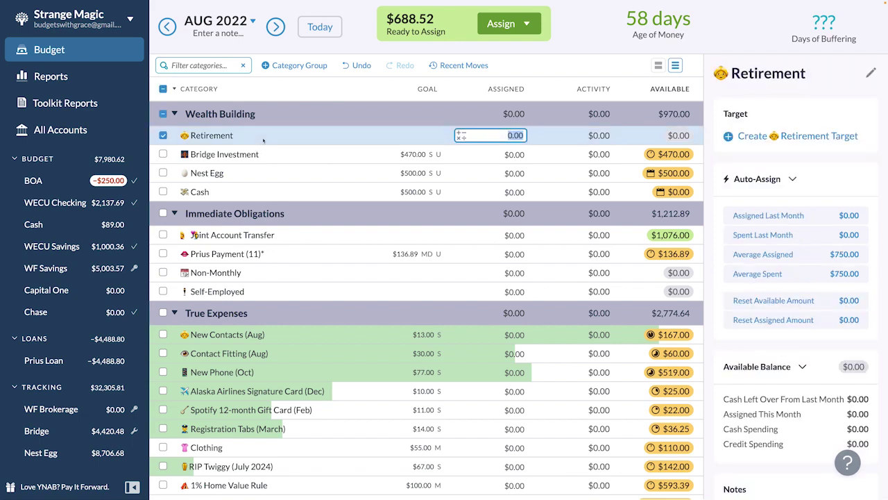
left_click(498, 154)
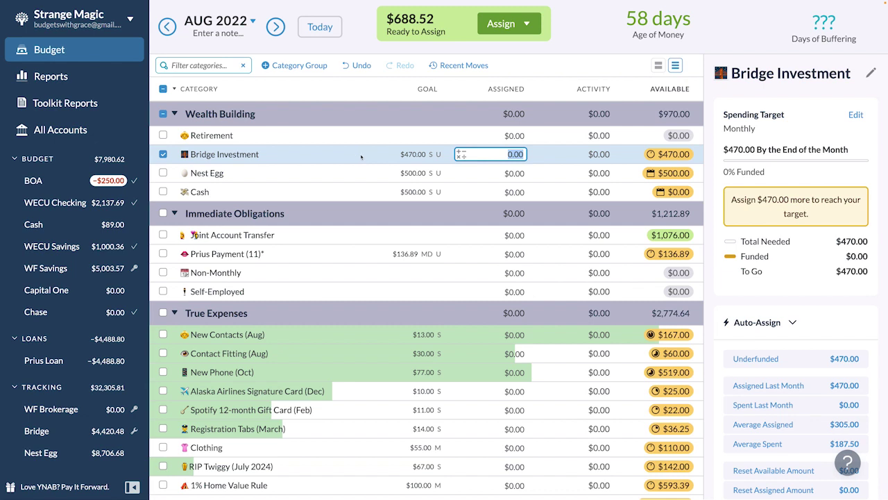
type("470/")
key("BackSpace")
key("BackSpace")
key("BackSpace")
- Review Bridge Investment's upcoming August transactions and the amount available after them
scroll(802, 336, "down", 1)
scroll(803, 335, "down", 4)
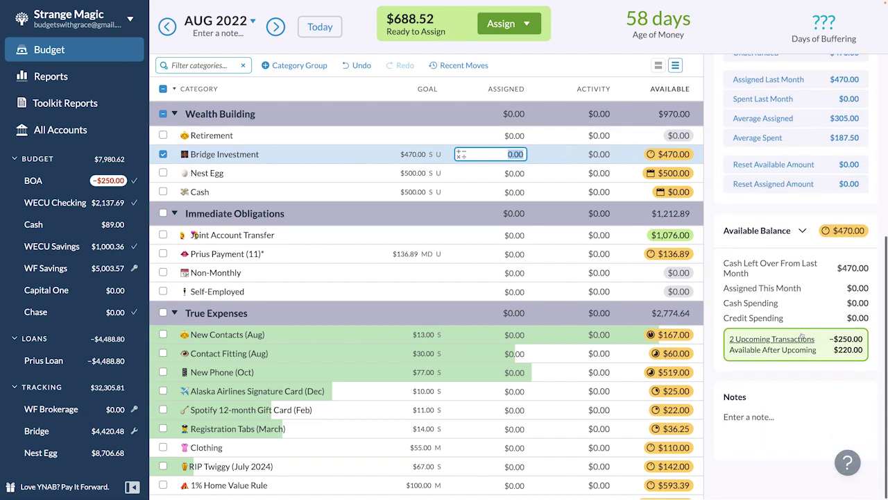
left_click(761, 340)
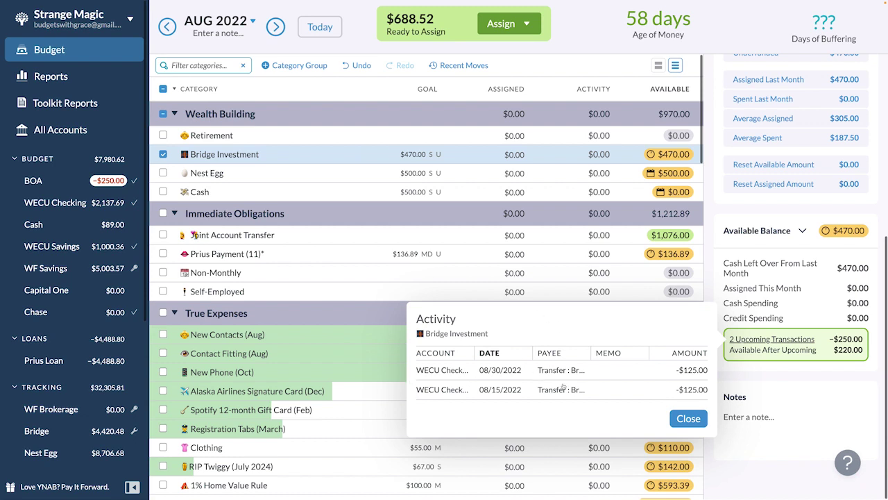
left_click(688, 419)
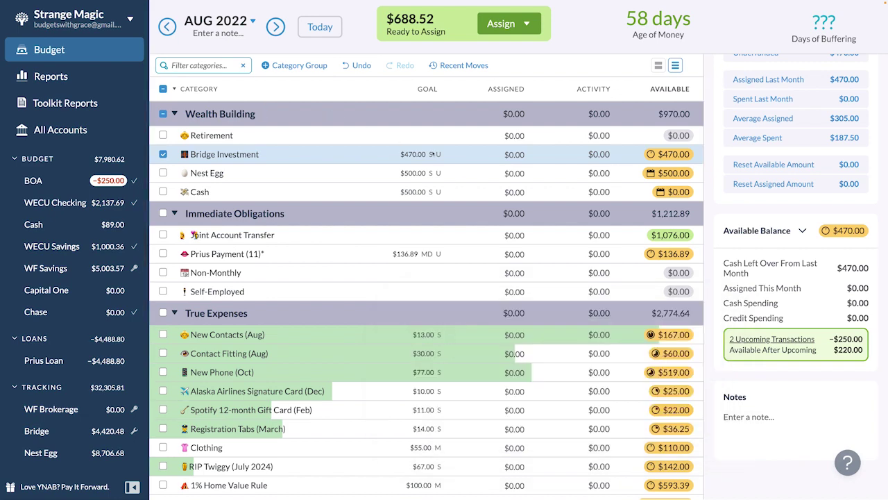
left_click(765, 340)
left_click_drag(842, 350, 868, 351)
- Set the August assignment for Bridge Investment to $360
left_click(513, 155)
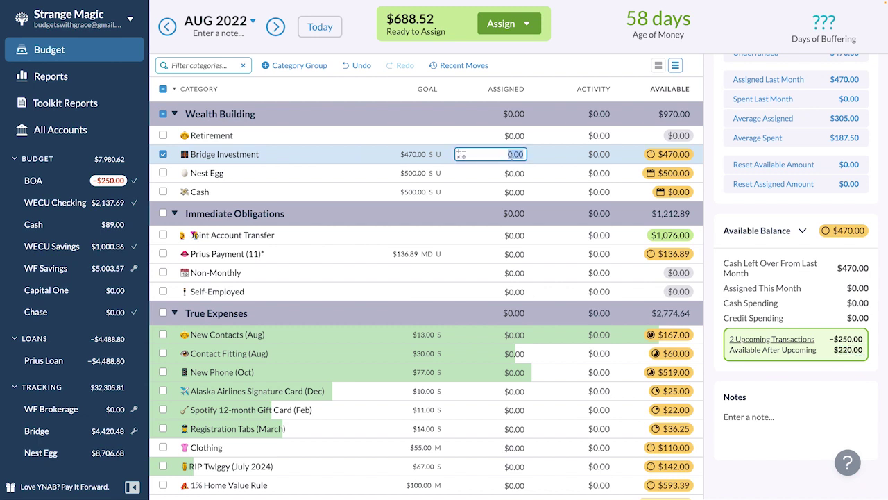
type("360")
key("Return")
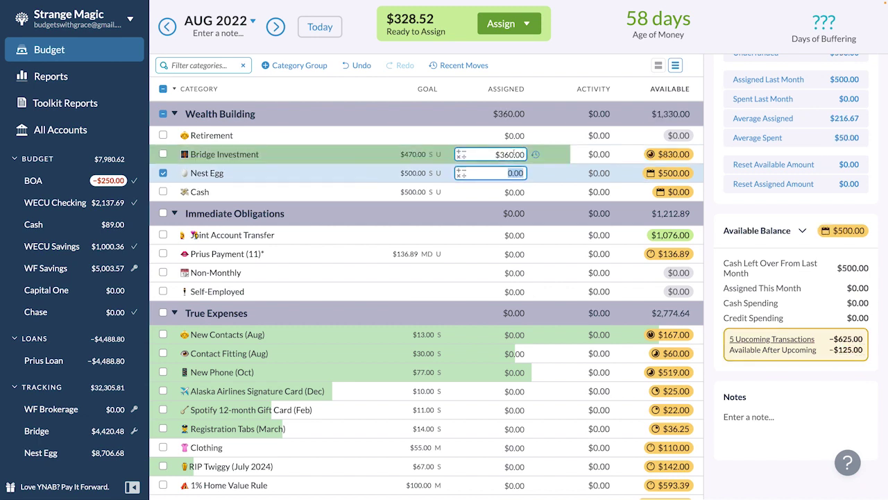
- Set the August assignment for Bridge Investment to half of its $470 goal, $235
left_click(512, 154)
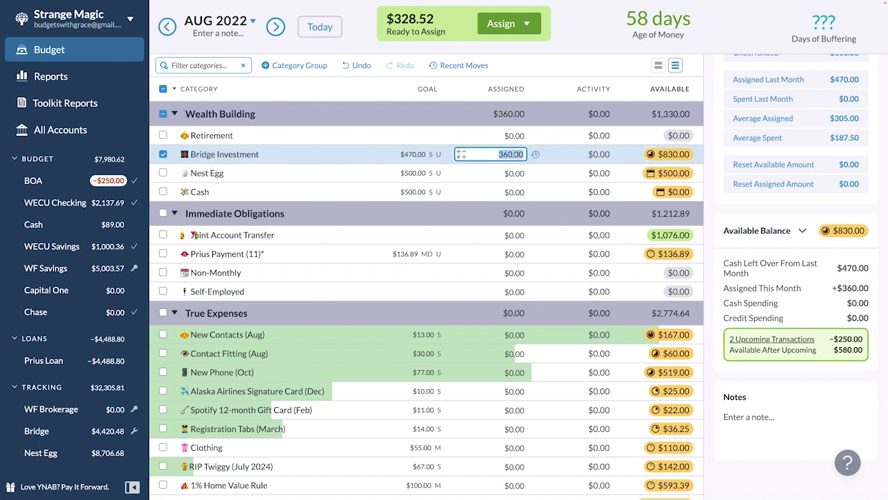
type("470/2")
key("Return")
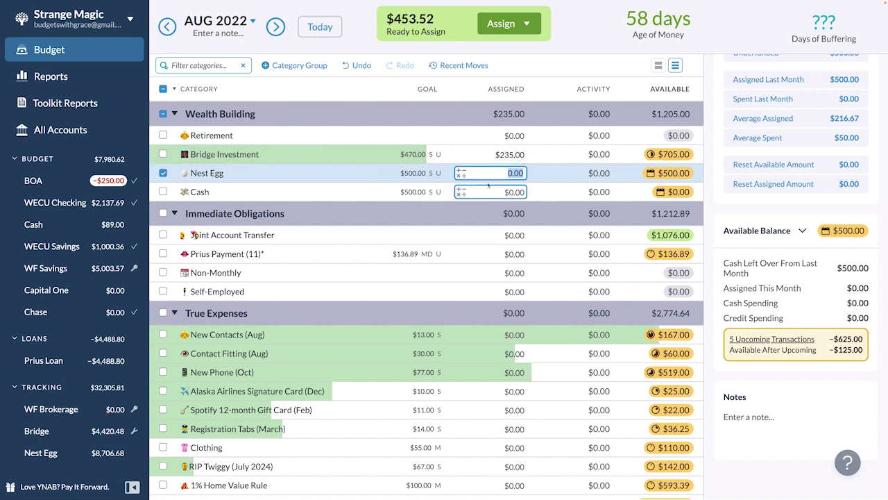
- Assign $125 each to Nest Egg and Cash in August, and check the Prius Payment details
type("125")
key("Return")
type("125")
key("Return")
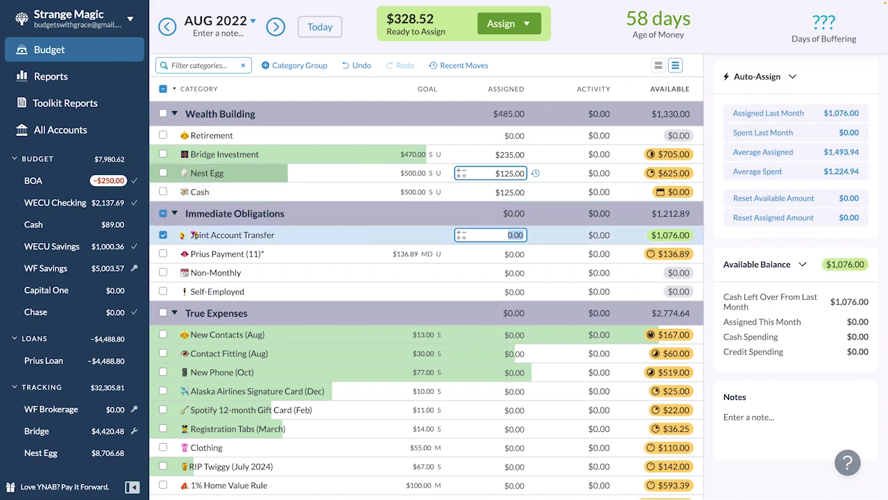
key("Escape")
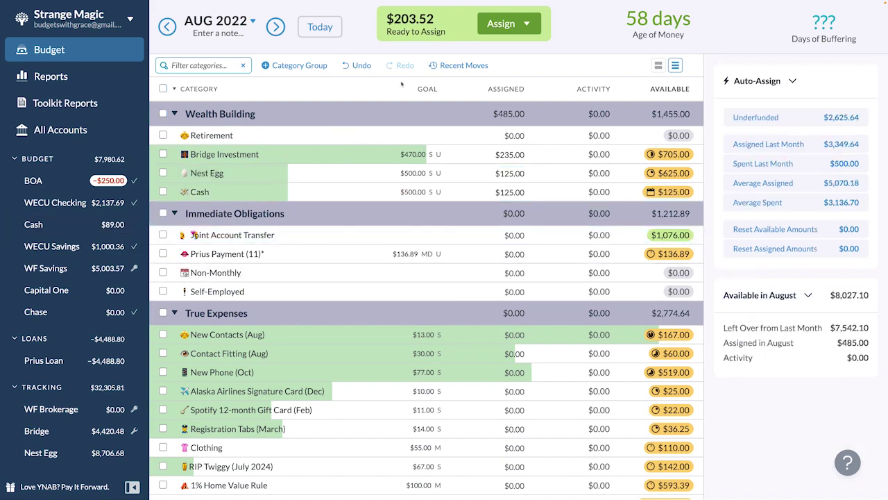
left_click(489, 253)
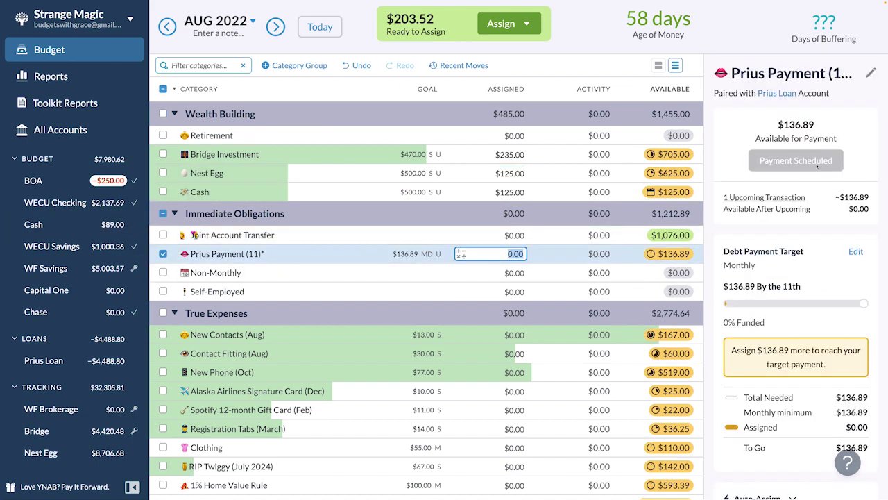
key("Escape")
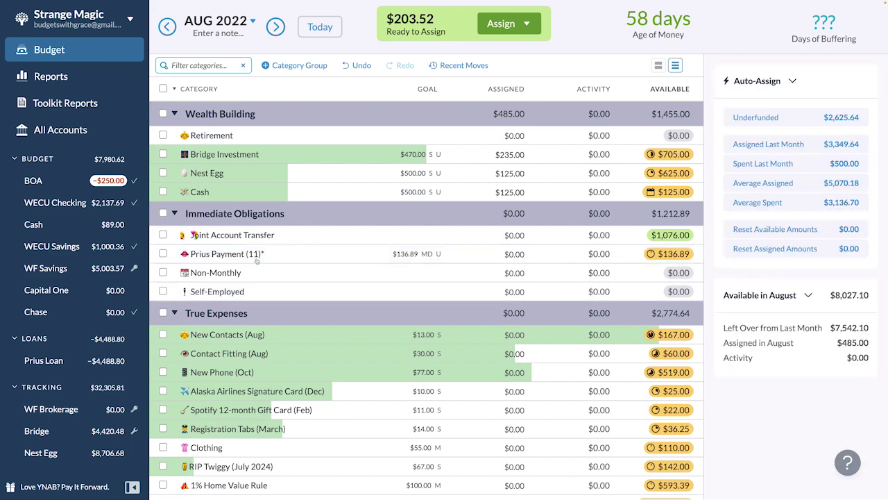
- Under True Expenses in August, assign $13 to New Contacts (Aug) and $30 to Contact Fitting (Aug)
scroll(290, 260, "down", 4)
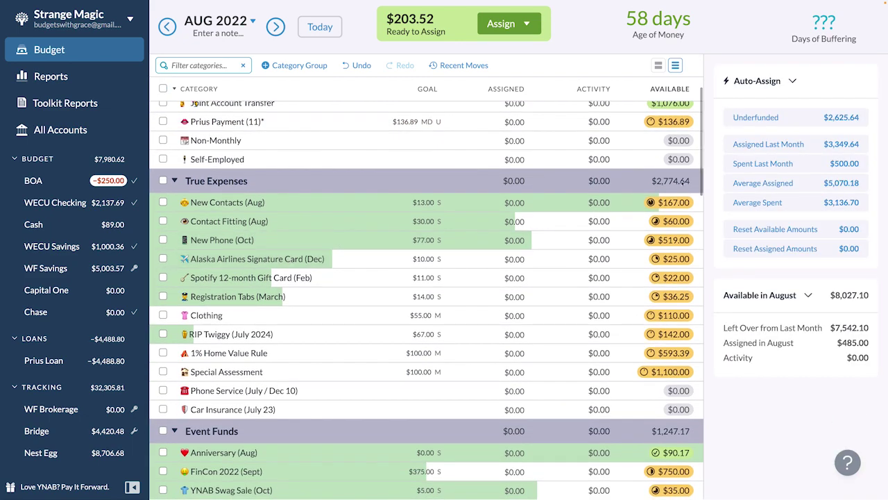
left_click(514, 201)
type("13")
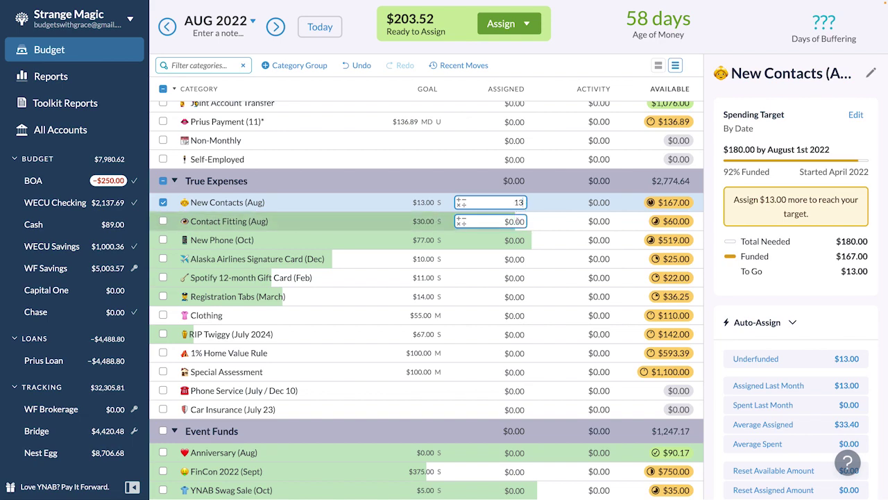
left_click(489, 220)
type("30")
left_click(514, 239)
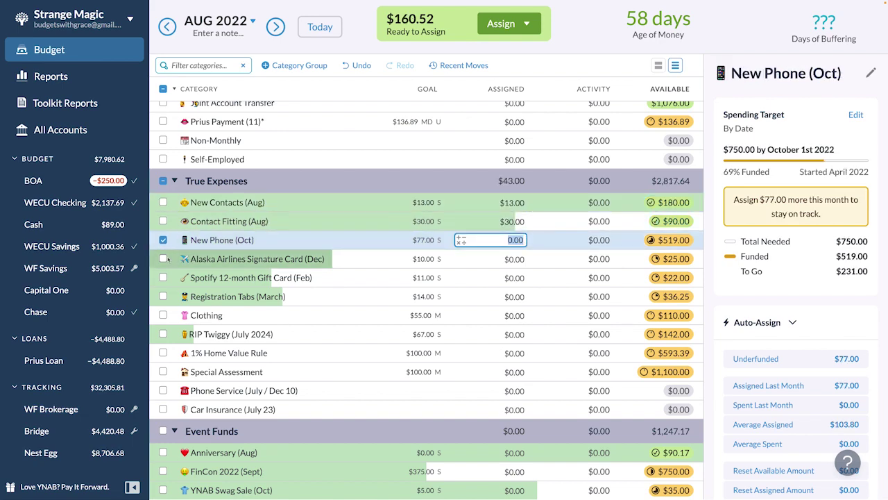
key("Return")
- Assign $150 to FinCon 2022 (Sept) in the August Event Funds group
scroll(557, 266, "down", 3)
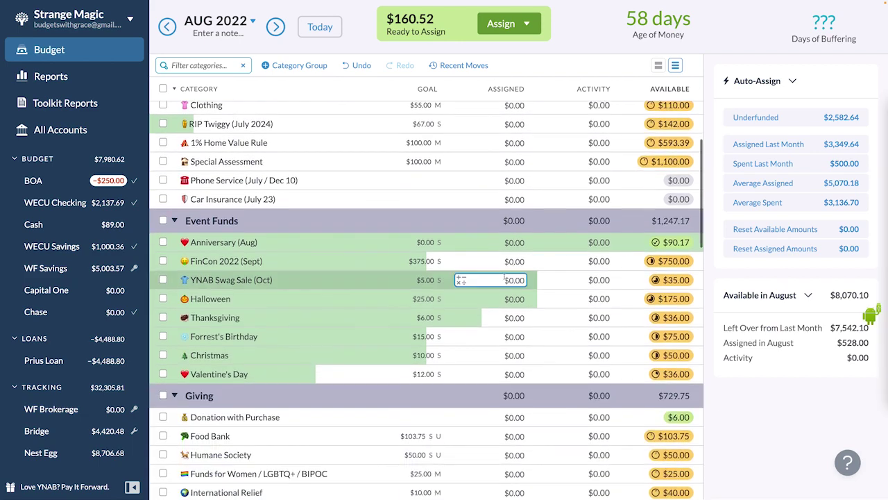
left_click(495, 261)
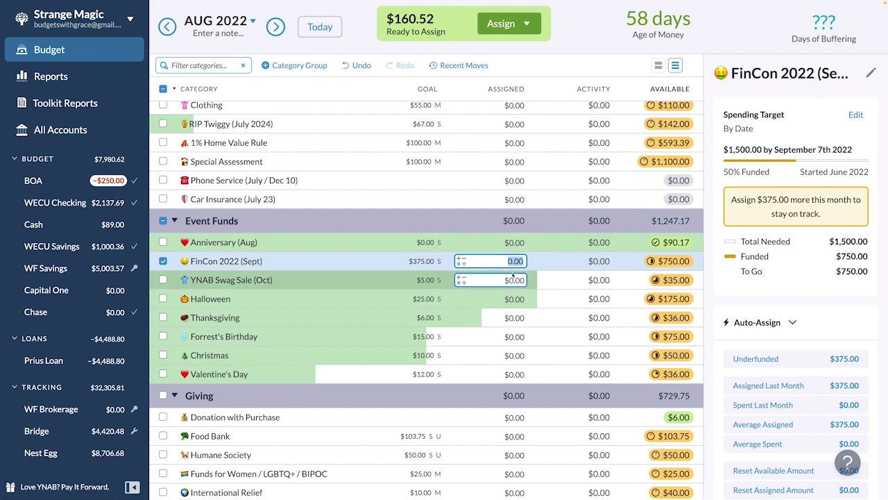
type("150")
key("Return")
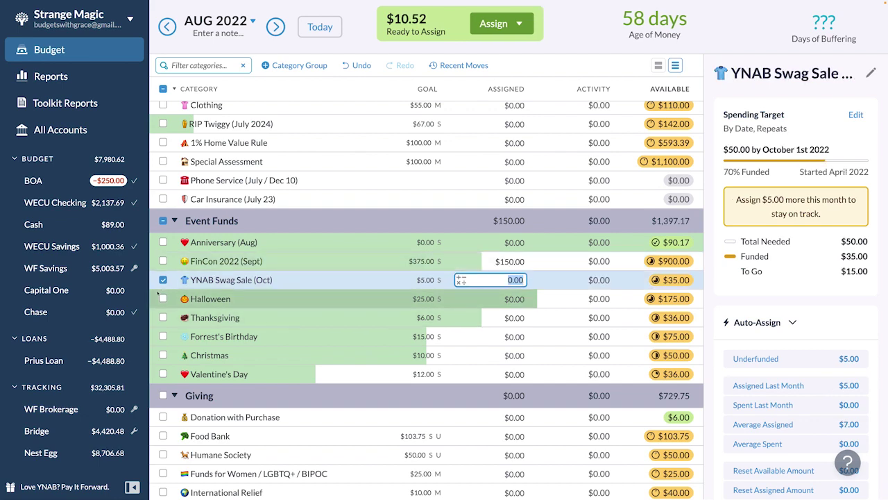
key("Escape")
- Assign $10 to Christmas in the August Event Funds group, and clear the category selection
scroll(476, 337, "down", 1)
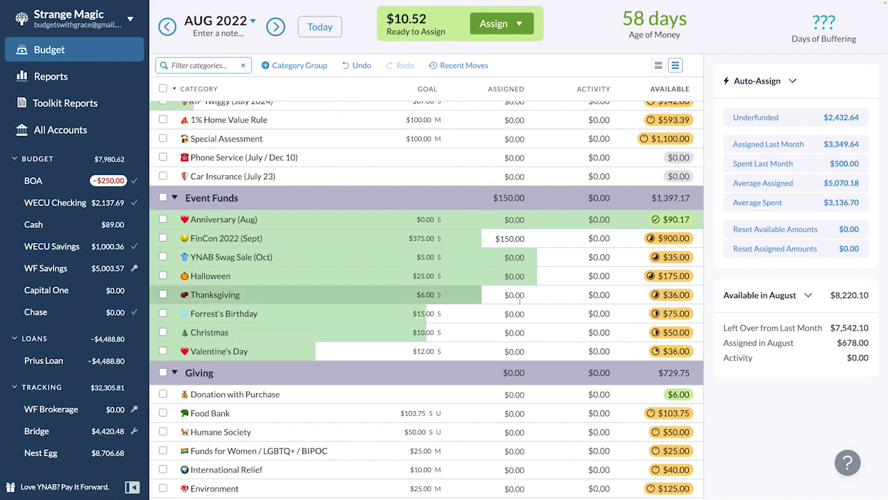
left_click(510, 332)
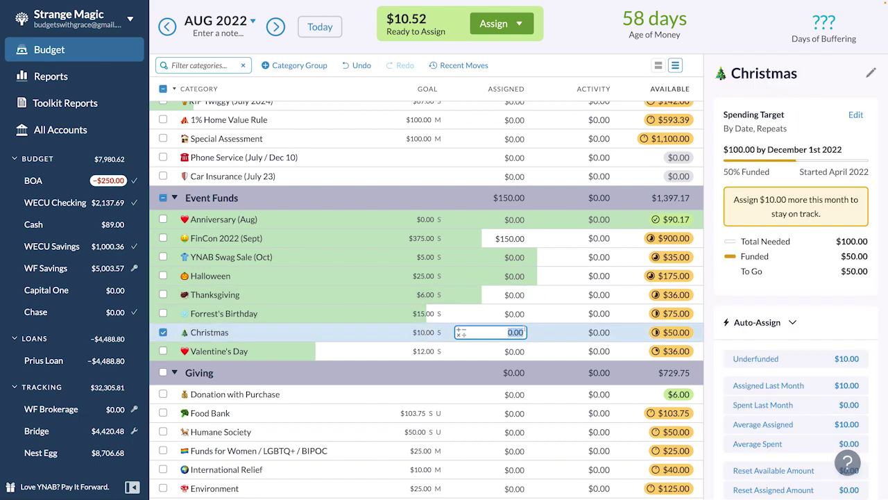
type("10")
key("Return")
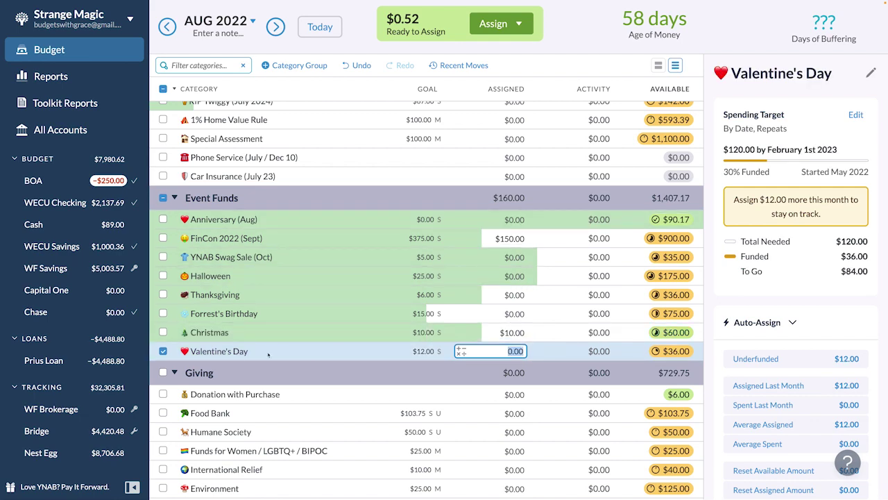
key("Escape")
- Look through the remaining August categories from Giving down to Credit Card Payments for a place for the leftover money
key("Down")
key("Down")
key("Down")
key("Down")
key("Down")
key("Down")
key("Down")
key("Down")
key("Down")
key("Down")
key("Down")
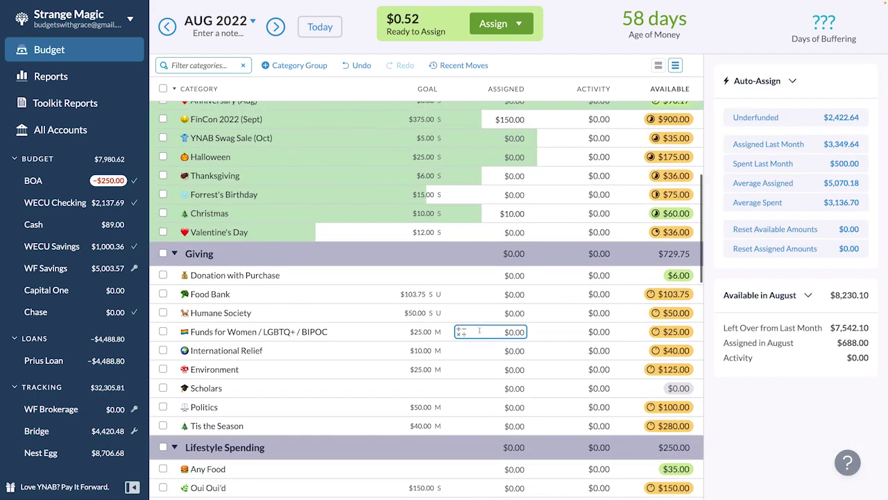
scroll(479, 331, "down", 2)
key("Down")
key("Down")
key("Down")
key("Down")
key("Down")
key("Down")
key("Down")
key("Down")
key("Down")
key("Down")
key("Down")
key("Down")
key("Down")
key("Down")
key("Down")
key("Down")
key("Down")
key("Down")
key("Down")
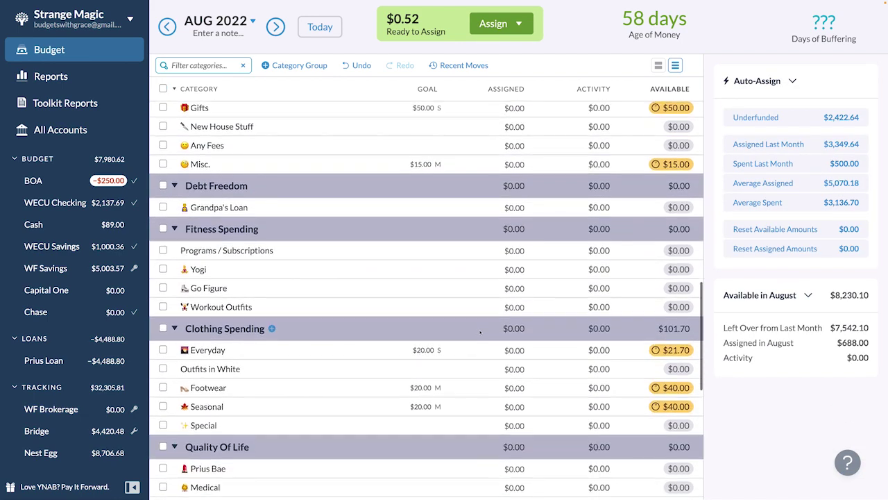
scroll(478, 332, "down", 2)
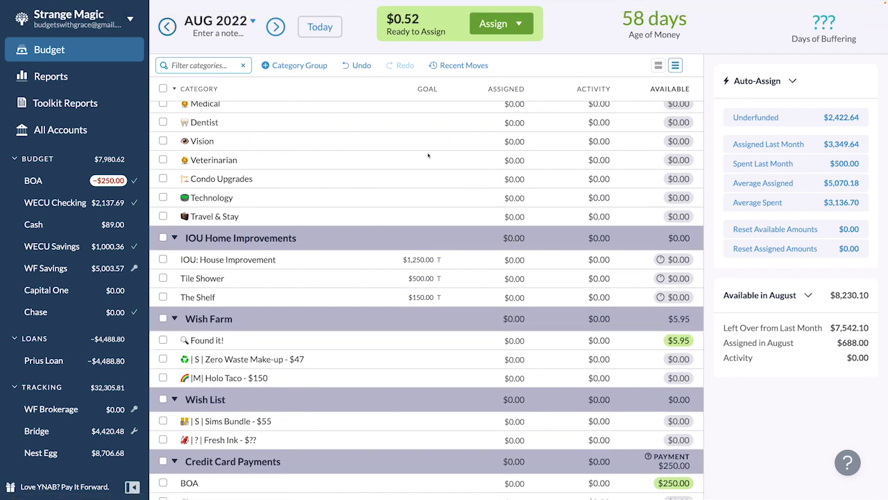
- Go back to June and look through its categories down to Clothing Spending for leftover money
left_click(167, 27)
scroll(293, 167, "up", 10)
scroll(292, 166, "up", 5)
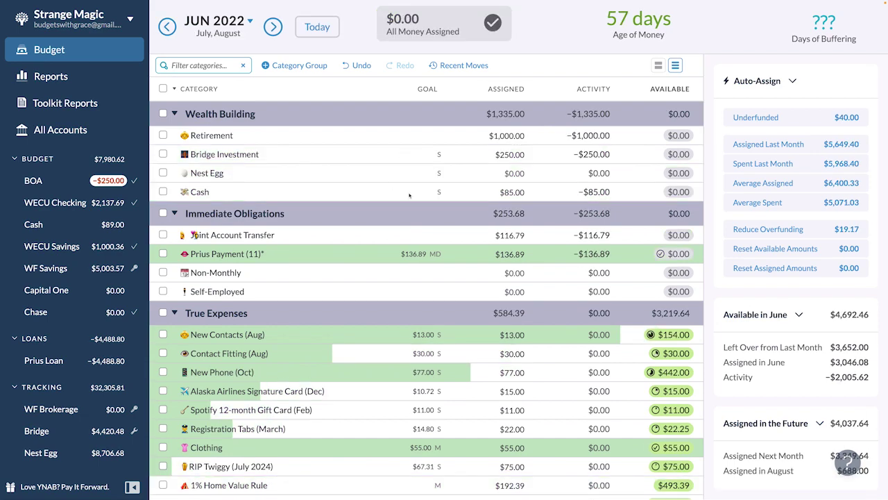
scroll(409, 195, "down", 5)
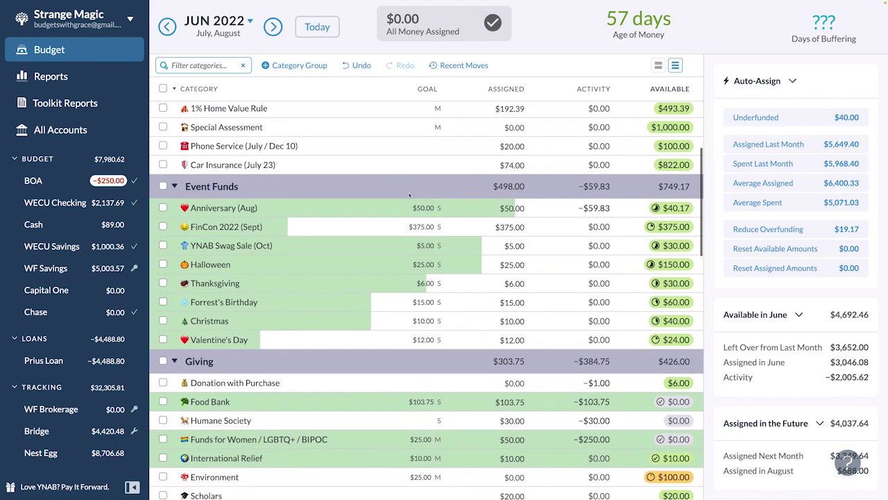
scroll(410, 195, "down", 2)
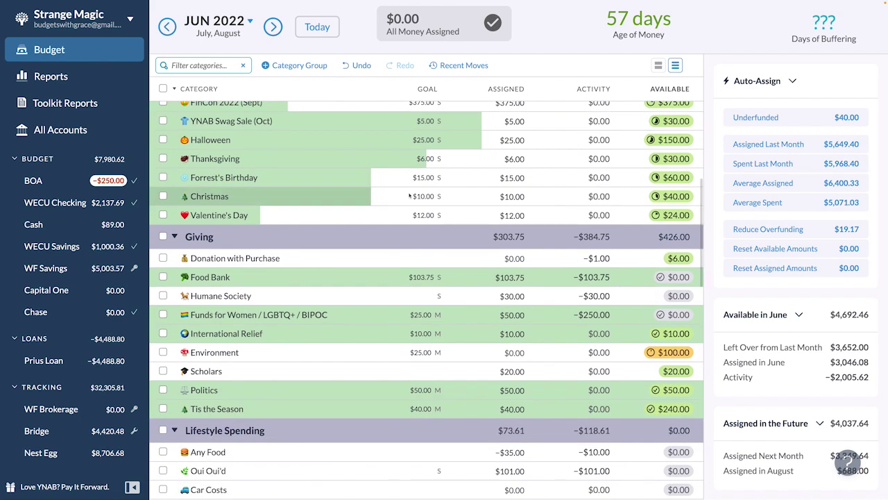
scroll(409, 195, "down", 4)
key("Down")
key("Down")
key("Down")
key("Down")
key("Down")
key("Down")
key("Down")
key("Down")
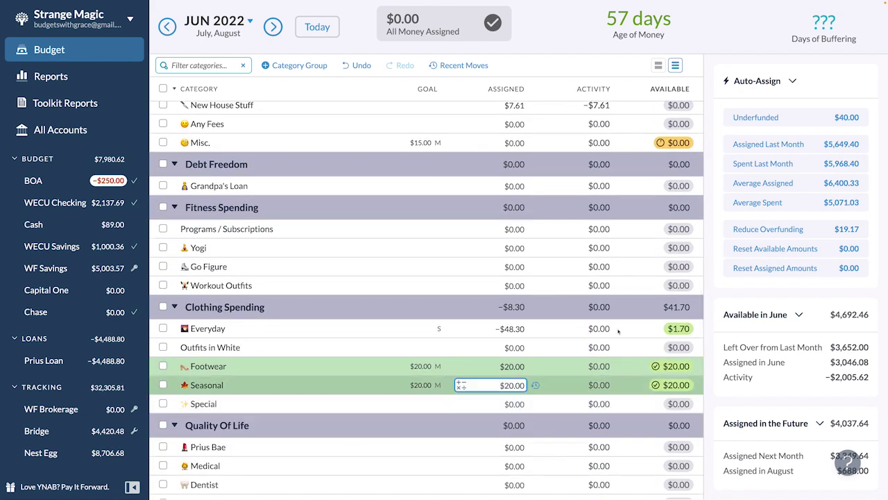
- Try to move the available money out of the Everyday category in June's Clothing Spending group
left_click(676, 328)
left_click(668, 422)
left_click(654, 384)
left_click(729, 488)
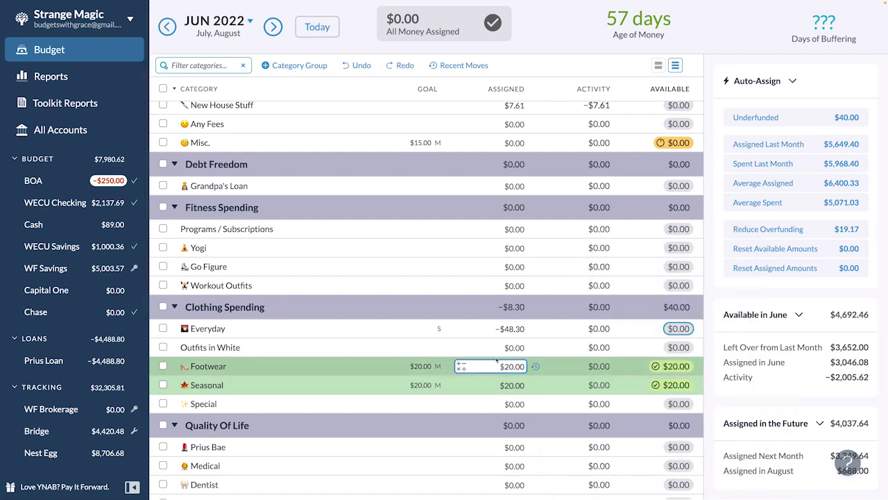
- Set the June assigned amount of Found it! in the Wish Farm group to $0
scroll(360, 390, "down", 2)
key("Down")
key("Down")
key("Down")
key("Down")
key("Down")
key("Down")
key("Down")
key("Down")
key("Down")
key("Down")
key("Down")
key("Down")
key("Down")
key("Down")
key("Down")
left_click(517, 345)
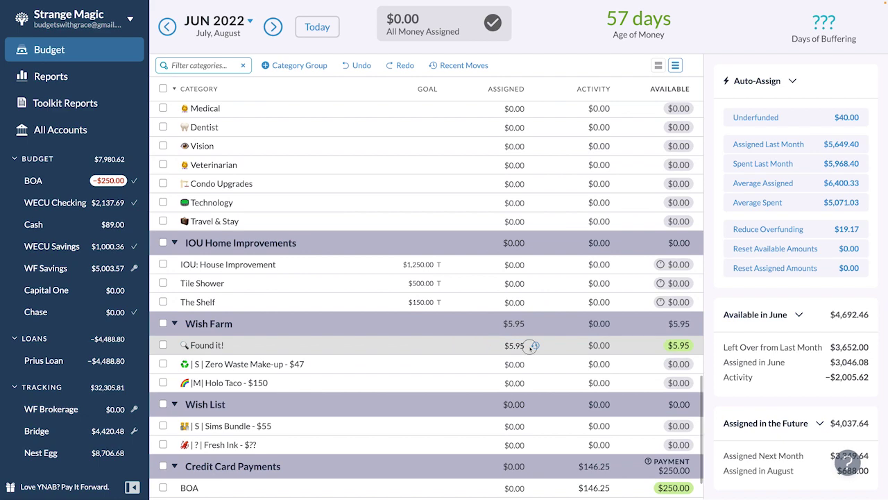
type("0")
key("Return")
scroll(312, 282, "down", 2)
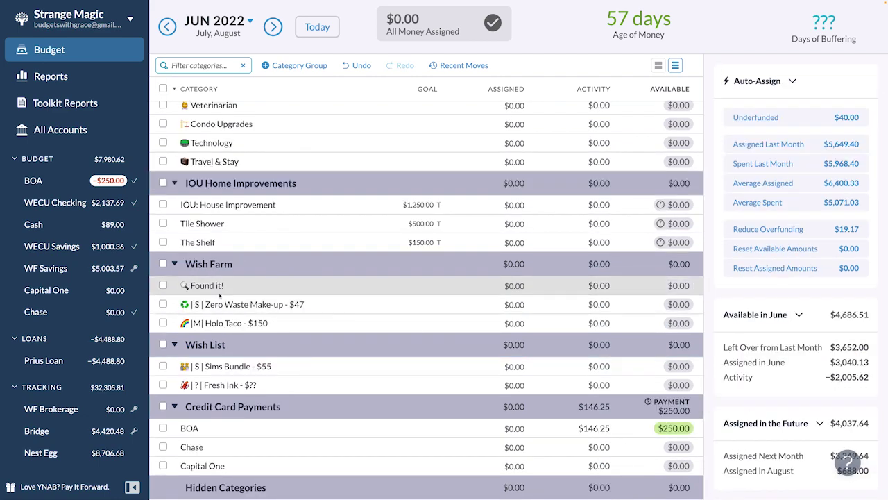
- Collapse every category group from Wealth Building to Credit Card Payments in June, and show the July group totals
scroll(357, 281, "up", 10)
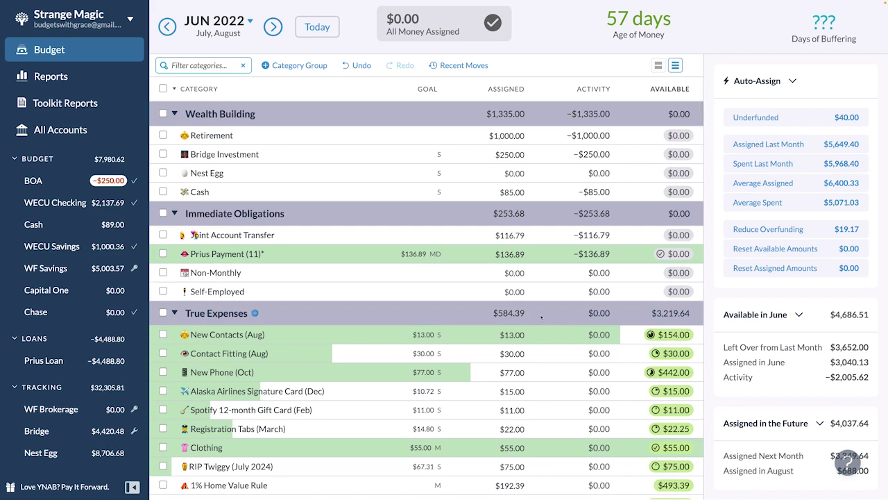
left_click(174, 114)
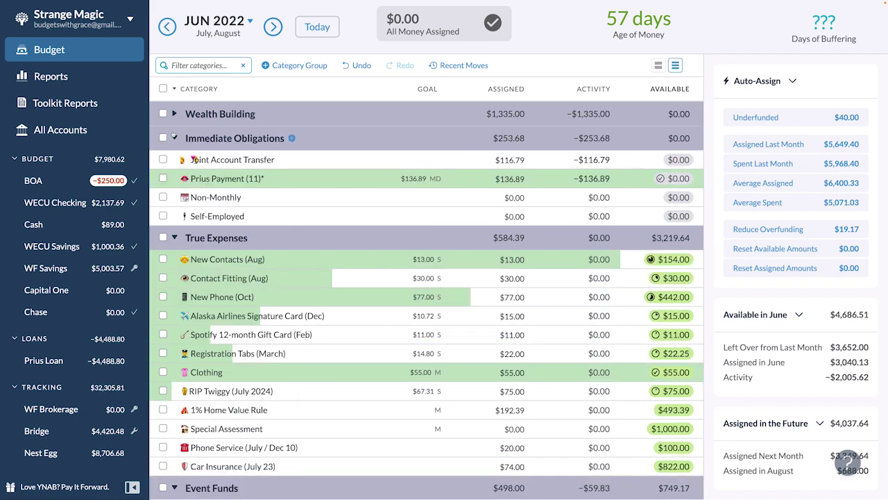
left_click(174, 138)
left_click(174, 163)
left_click(175, 187)
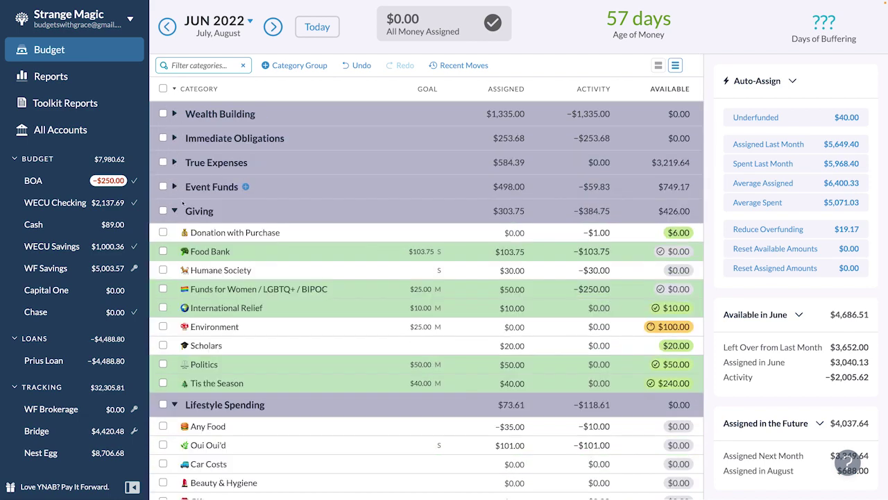
left_click(175, 211)
left_click(175, 236)
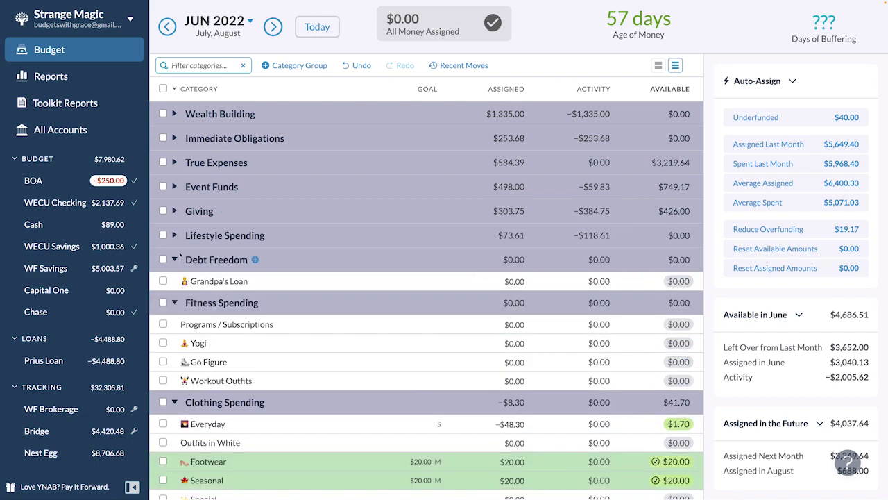
left_click(175, 260)
left_click(175, 283)
left_click(175, 308)
left_click(175, 333)
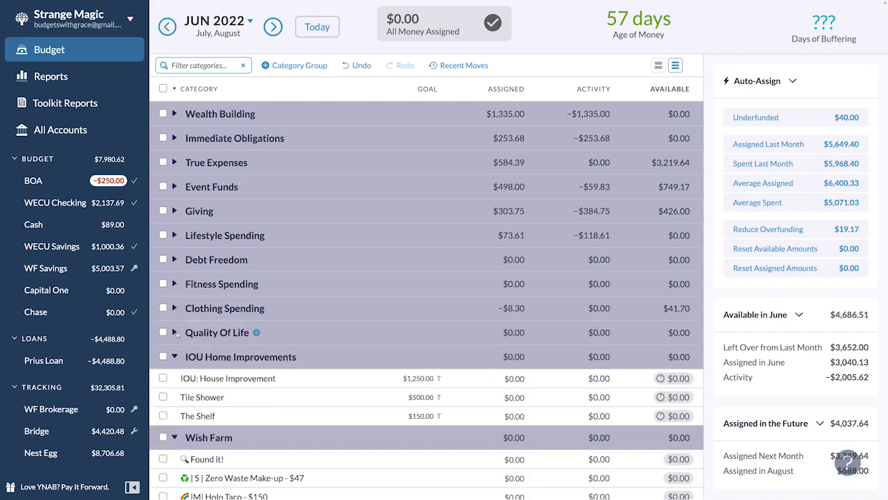
scroll(175, 333, "down", 3)
left_click(174, 150)
left_click(175, 258)
left_click(175, 344)
left_click(175, 406)
left_click(273, 27)
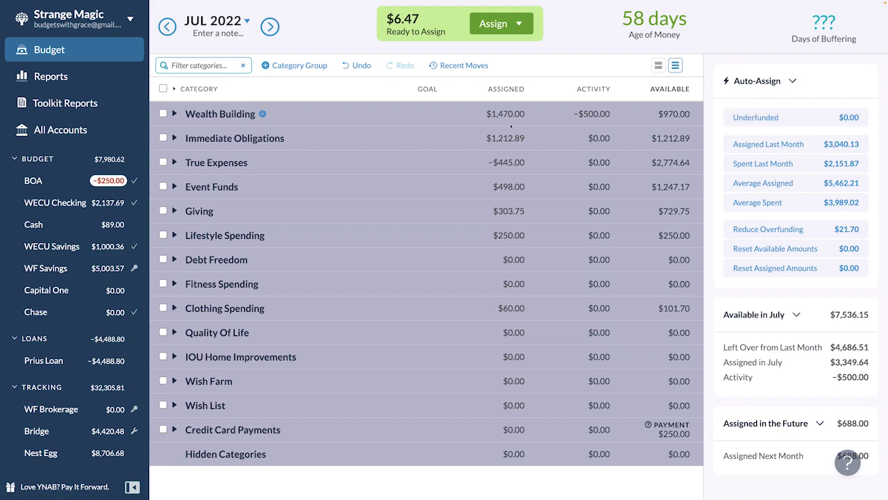
- Assign $6 to Thanksgiving in the August Event Funds group, and clear the category selection
left_click(270, 26)
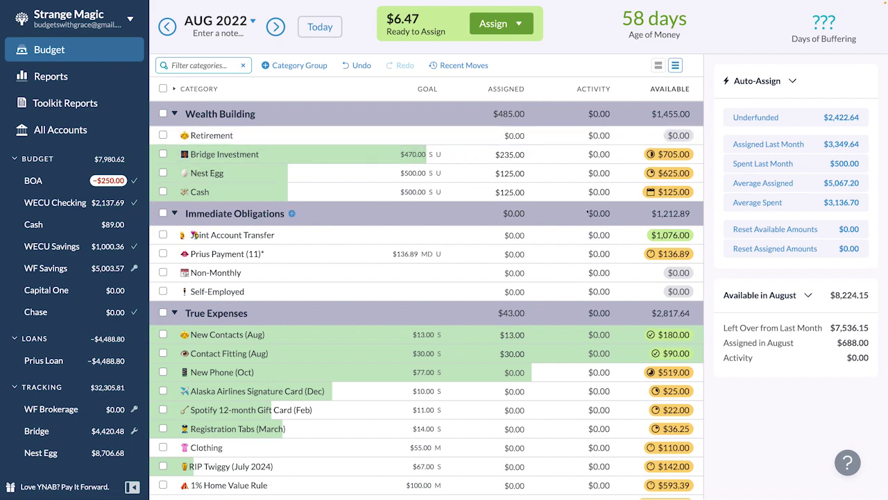
scroll(525, 196, "down", 5)
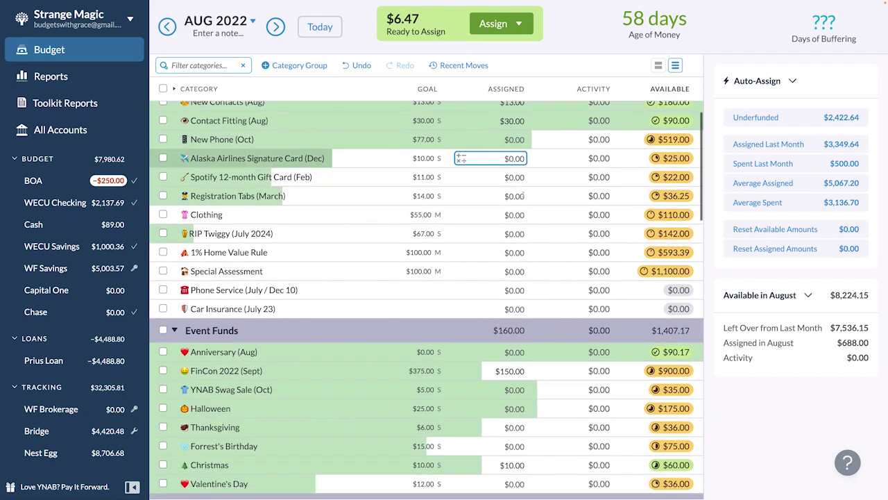
scroll(524, 196, "down", 2)
left_click(513, 320)
key("Return")
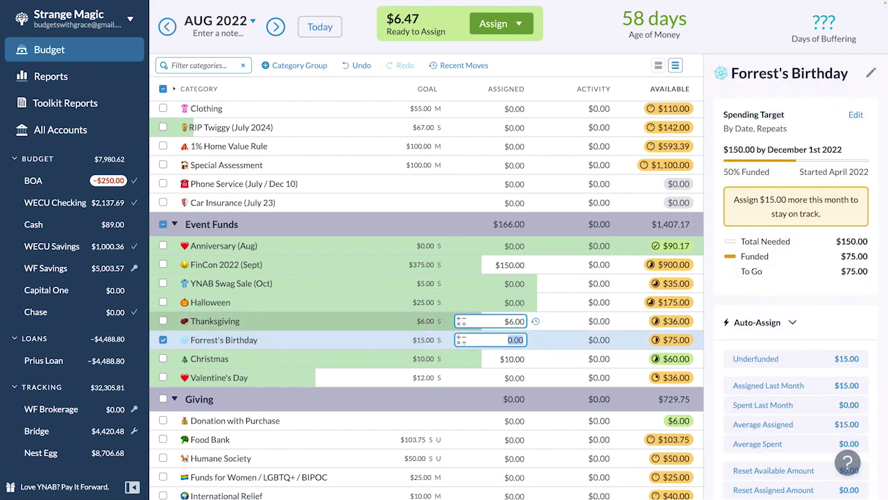
key("Escape")
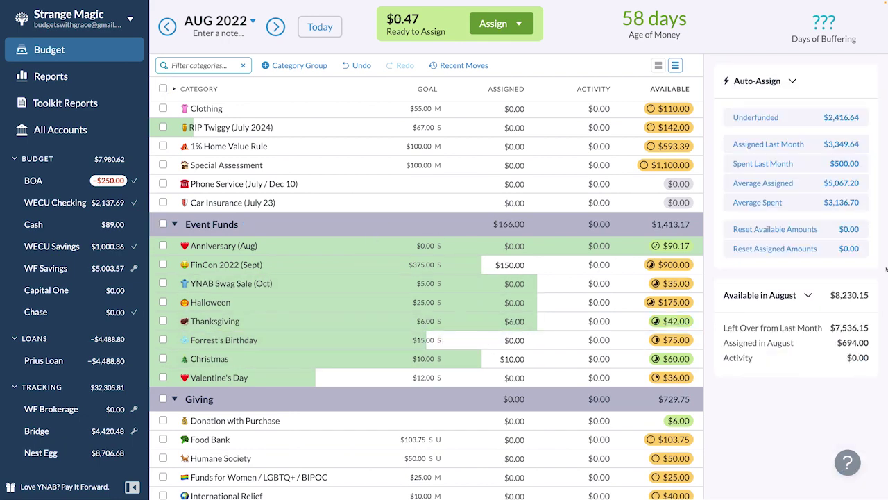
- Assign the remaining $0.47 in July to the category matching "pound"
left_click(320, 26)
left_click(508, 27)
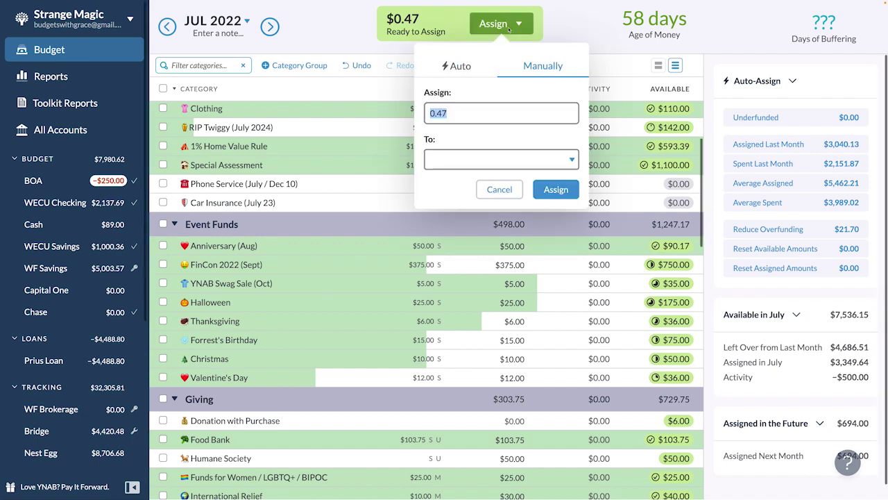
key("Tab")
type("pound")
key("Return")
key("Return")
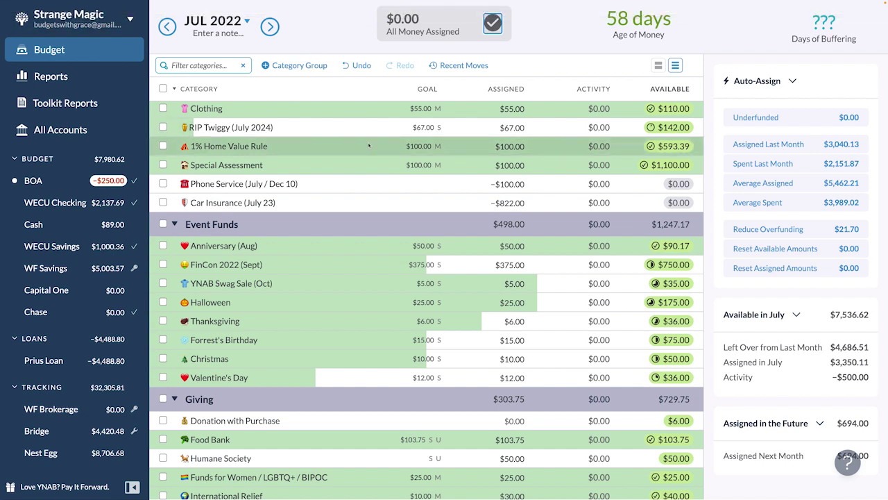
- Check the WECU Checking register, delete the two uncategorized 06/30 ActBlue transactions from the BOA account, and return to the budget
left_click(70, 204)
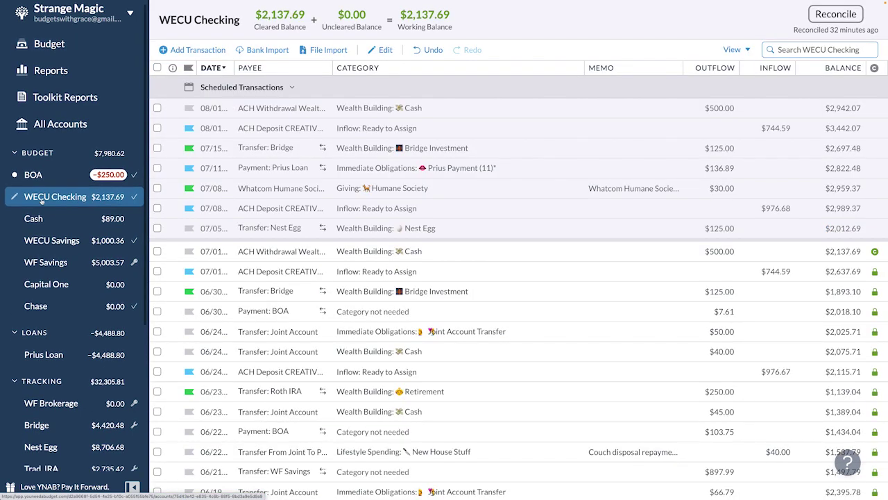
left_click(741, 213)
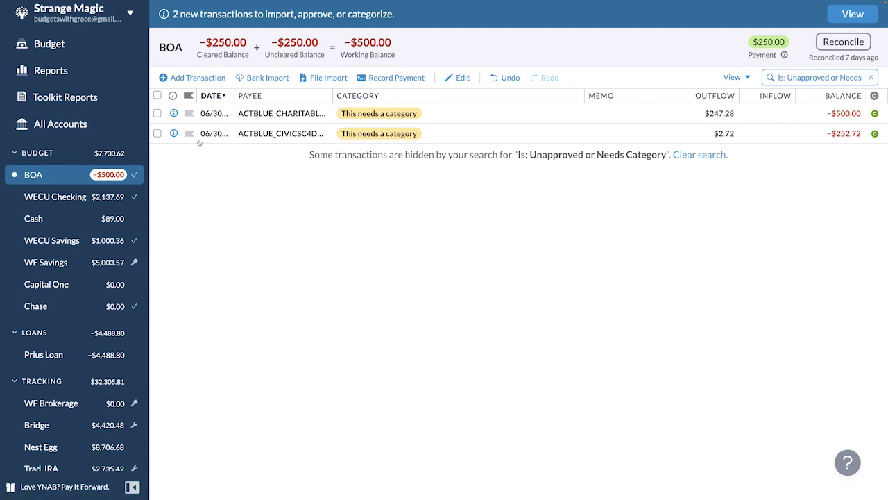
left_click(721, 155)
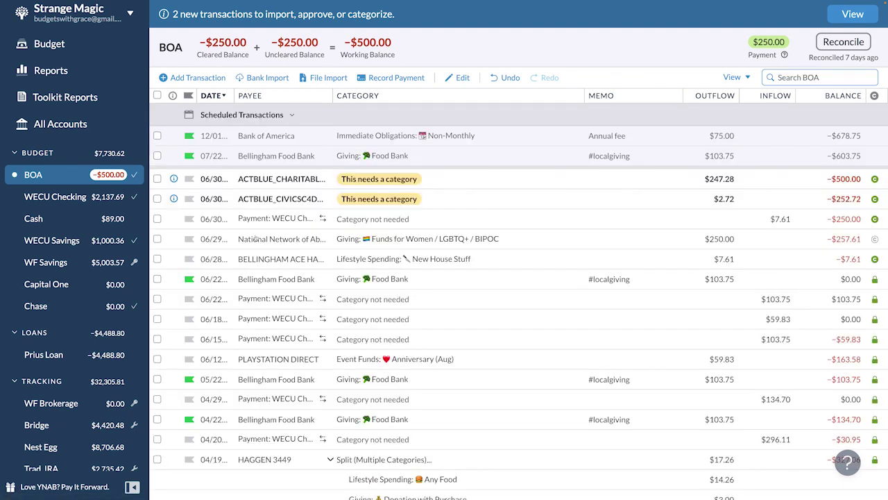
left_click(157, 199)
left_click(156, 179)
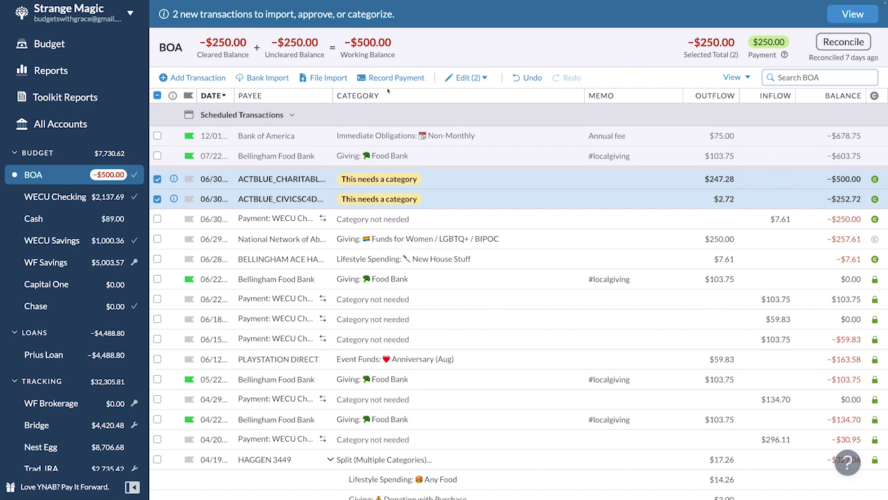
left_click(471, 77)
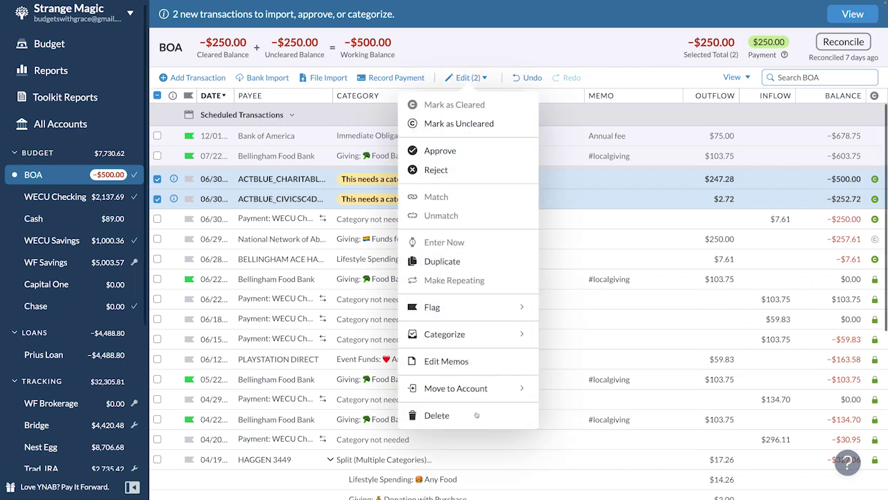
left_click(437, 416)
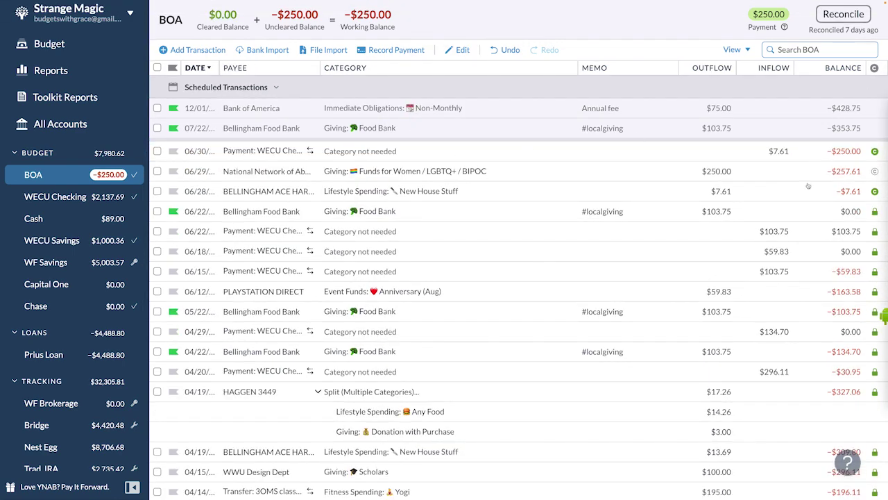
left_click(53, 44)
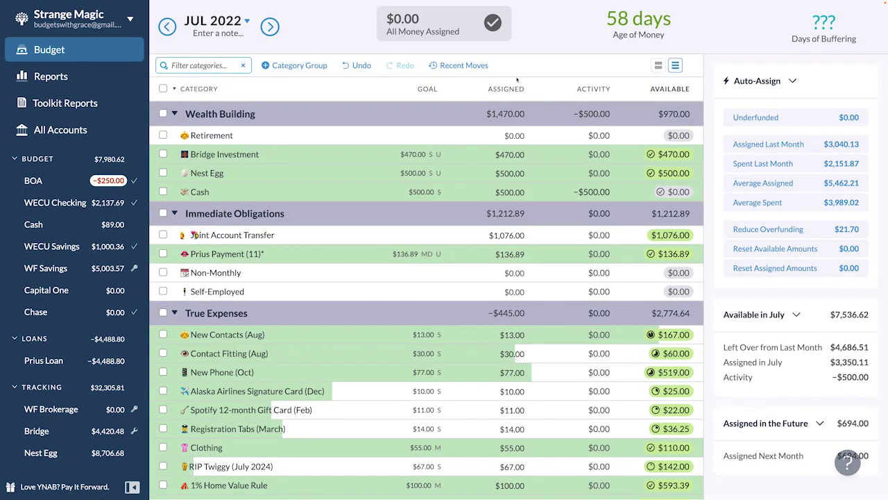